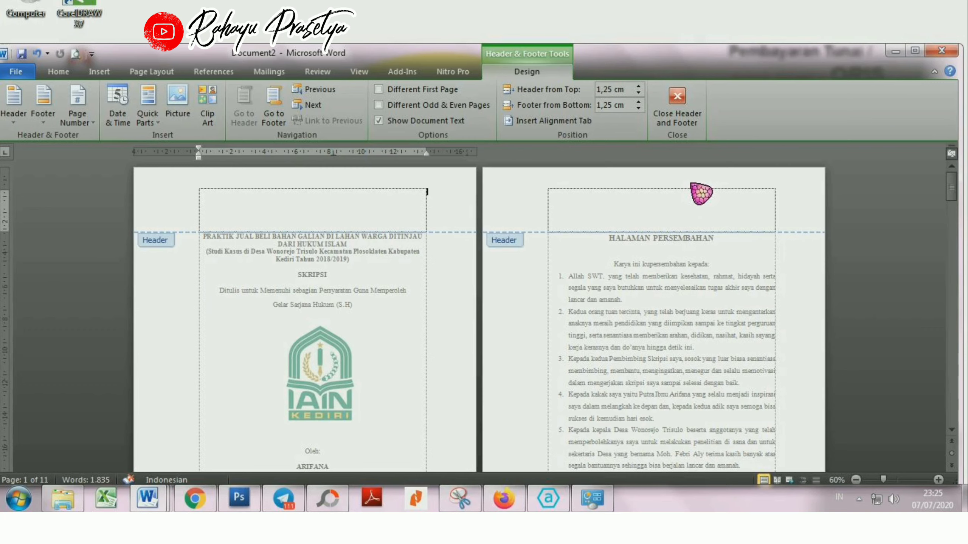
# Step: Look through the thesis pages with header editing open, close header and footer editing, and return to the cover page
pyautogui.scroll(-8, 701, 193)
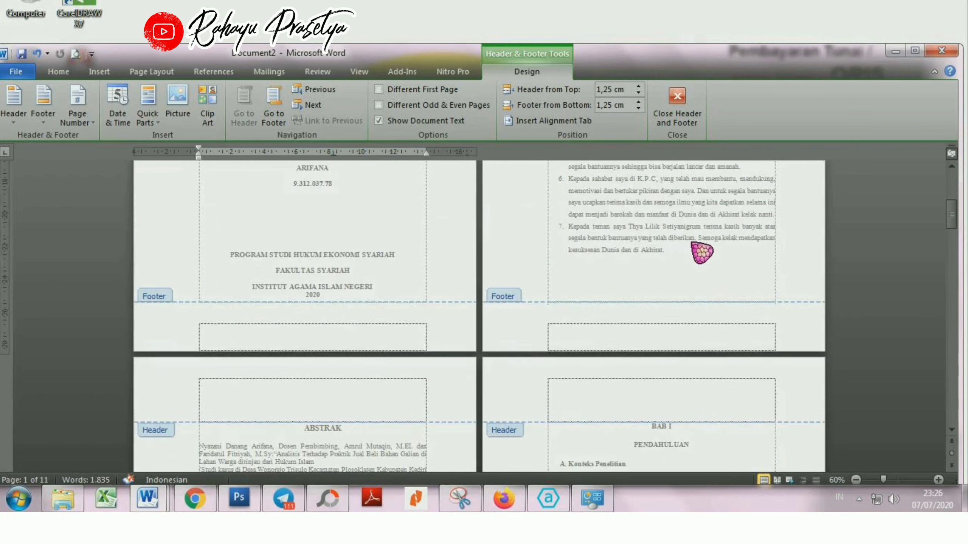
pyautogui.scroll(-20, 701, 251)
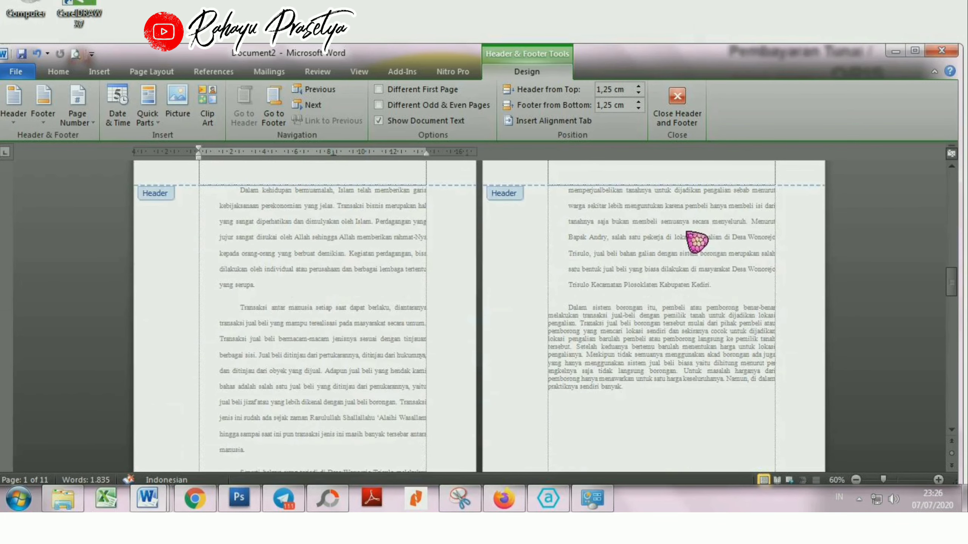
pyautogui.scroll(-20, 696, 241)
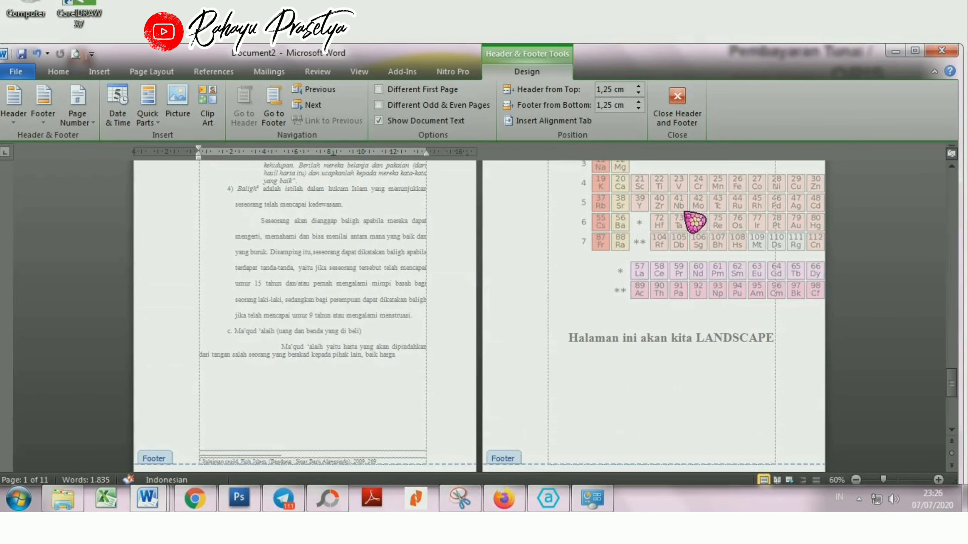
pyautogui.scroll(-5, 691, 223)
pyautogui.click(676, 107)
pyautogui.scroll(4, 761, 227)
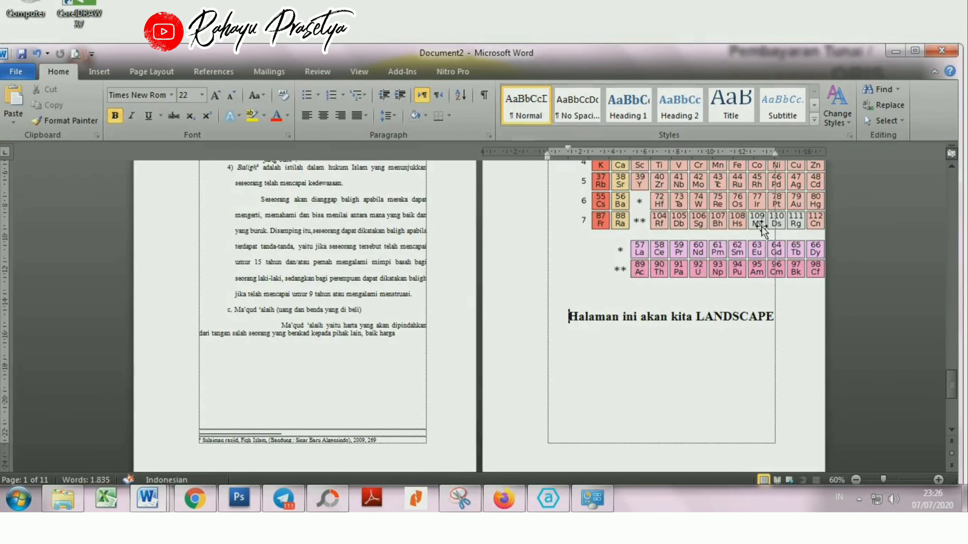
pyautogui.scroll(10, 762, 228)
pyautogui.moveTo(953, 361); pyautogui.dragTo(947, 154)
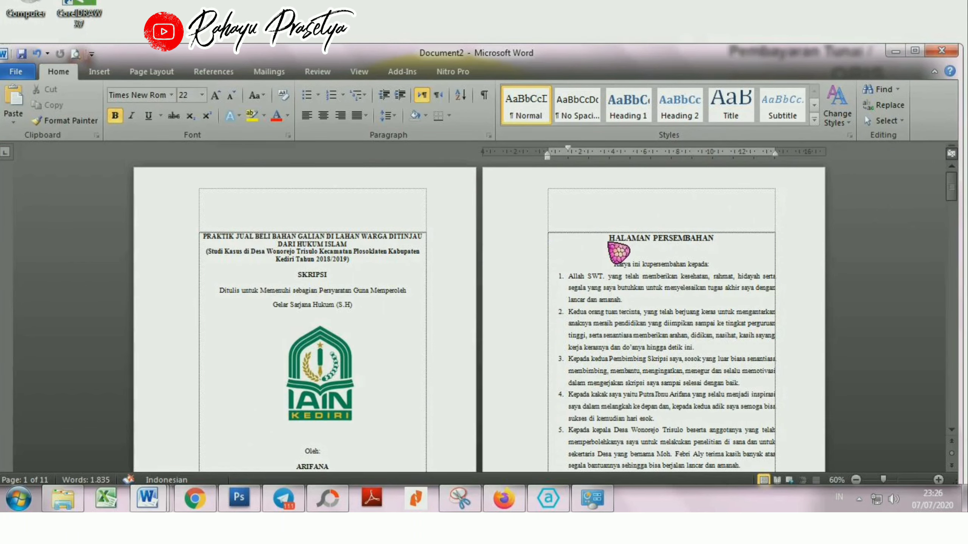
# Step: Insert a Next Page section break before the HALAMAN PERSEMBAHAN heading
pyautogui.click(610, 238)
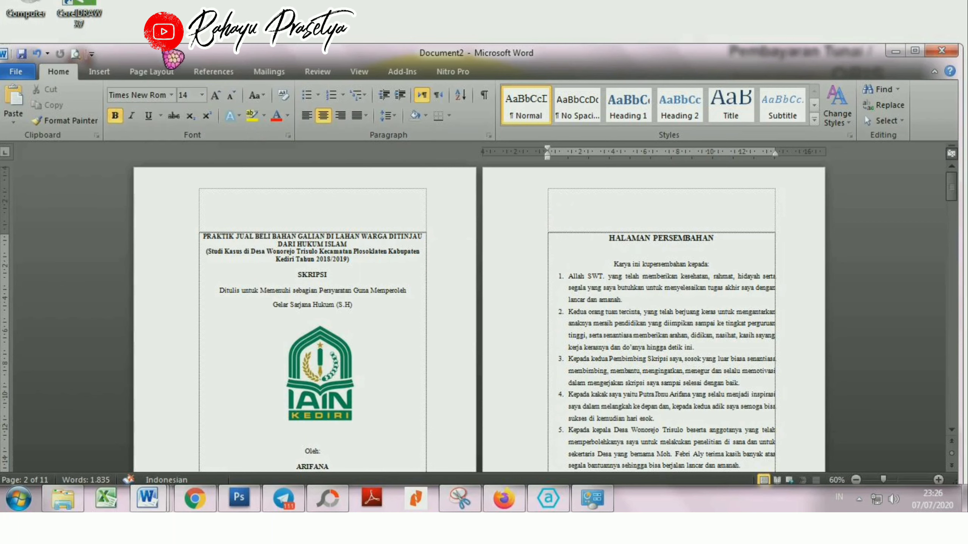
pyautogui.click(152, 76)
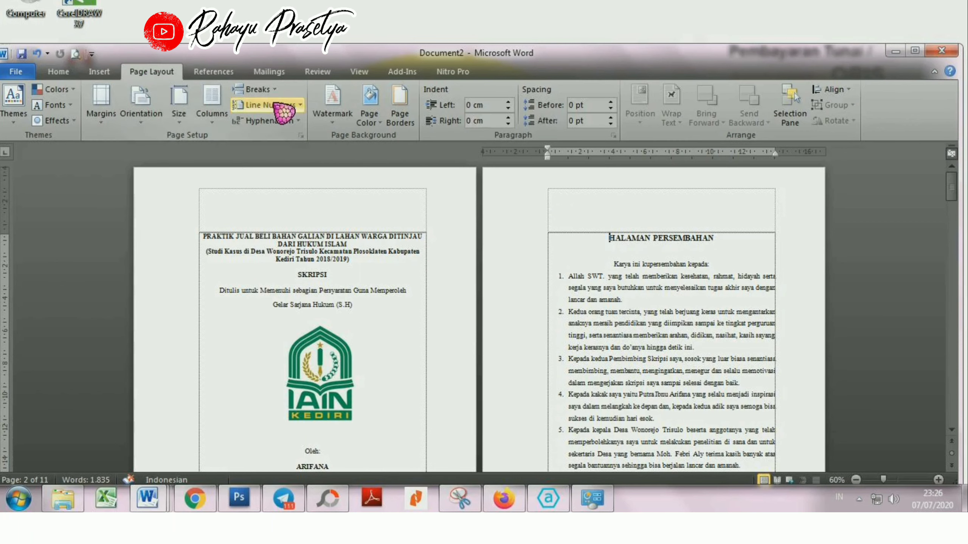
pyautogui.click(257, 89)
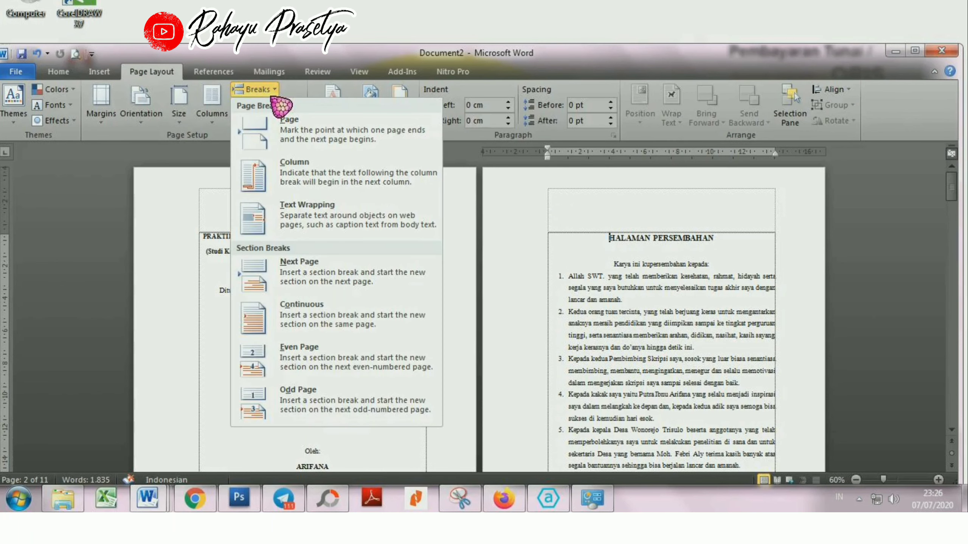
pyautogui.click(354, 289)
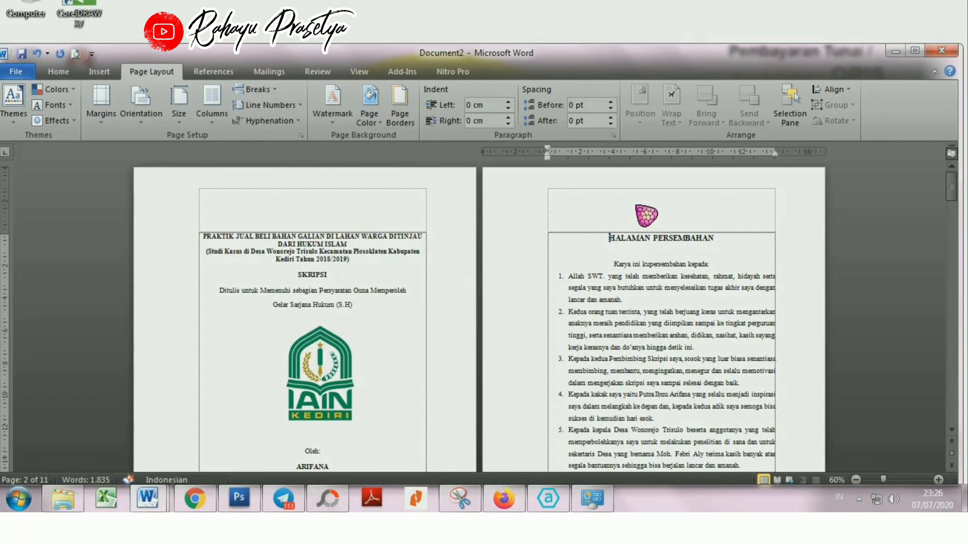
# Step: Open the header of the HALAMAN PERSEMBAHAN page, check the header and footer section labels, and close header editing
pyautogui.doubleClick(647, 213)
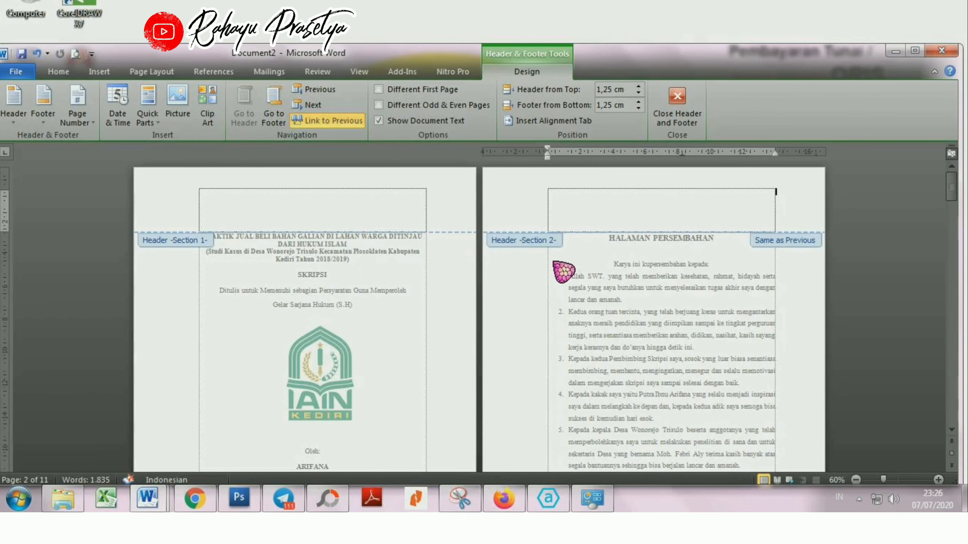
pyautogui.scroll(-6, 555, 258)
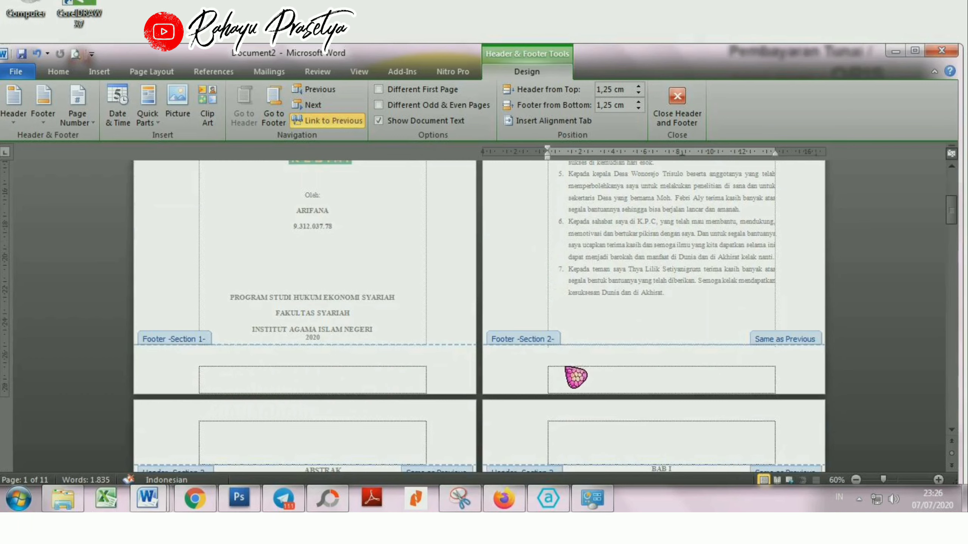
pyautogui.scroll(-2, 549, 367)
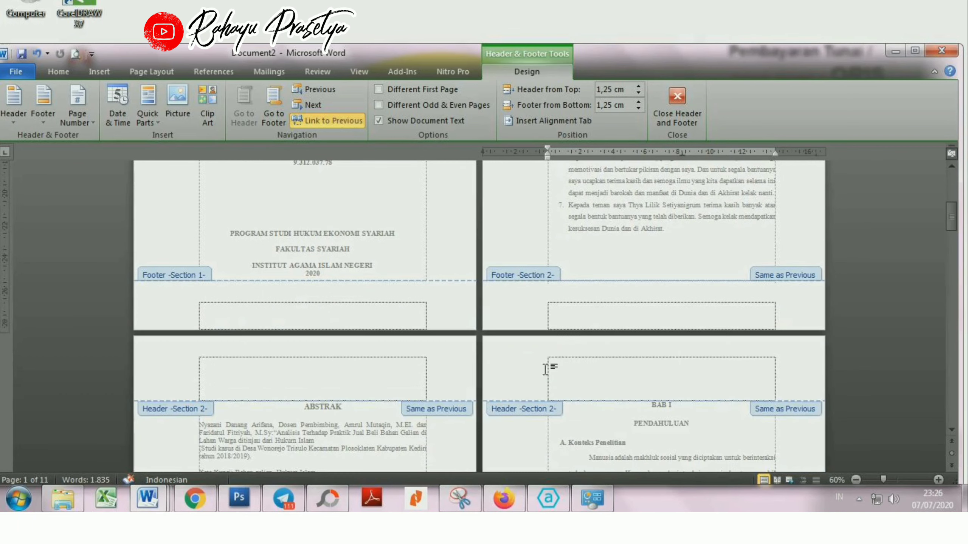
pyautogui.click(681, 123)
# Step: Insert a Next Page section break before the BAB I heading
pyautogui.scroll(-10, 608, 263)
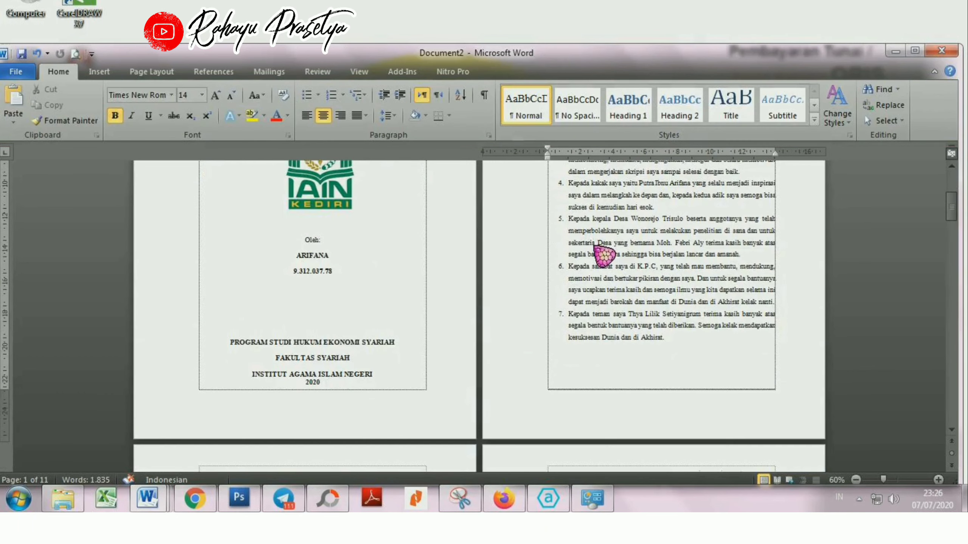
pyautogui.click(653, 244)
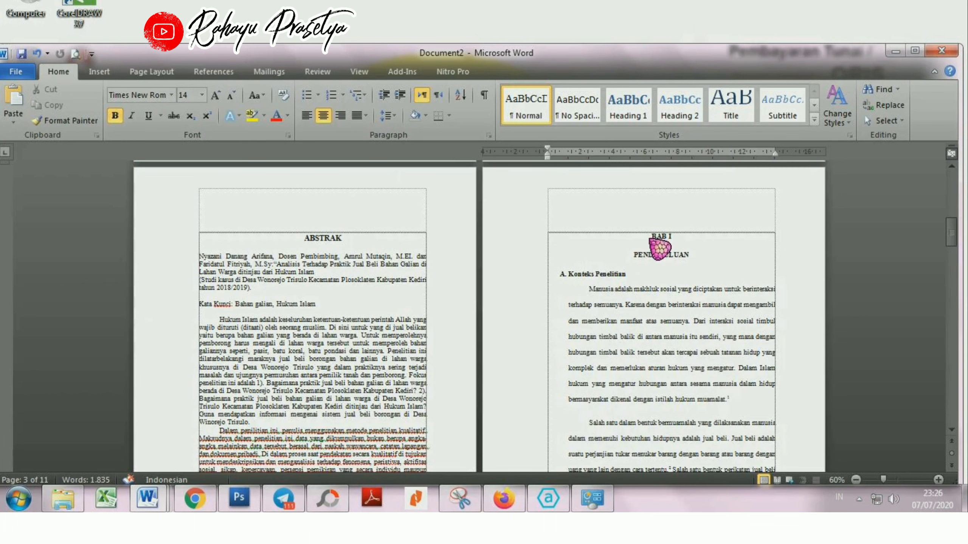
pyautogui.click(661, 247)
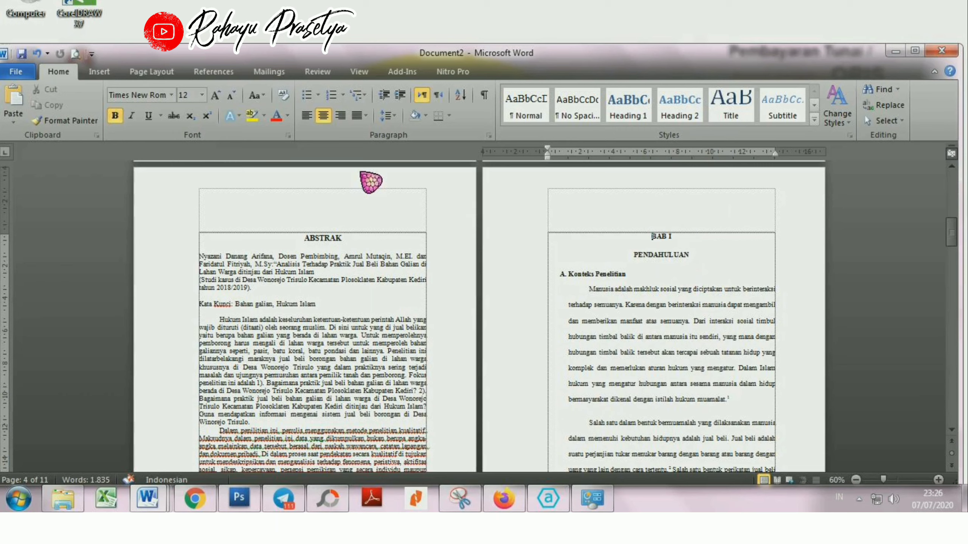
pyautogui.click(180, 75)
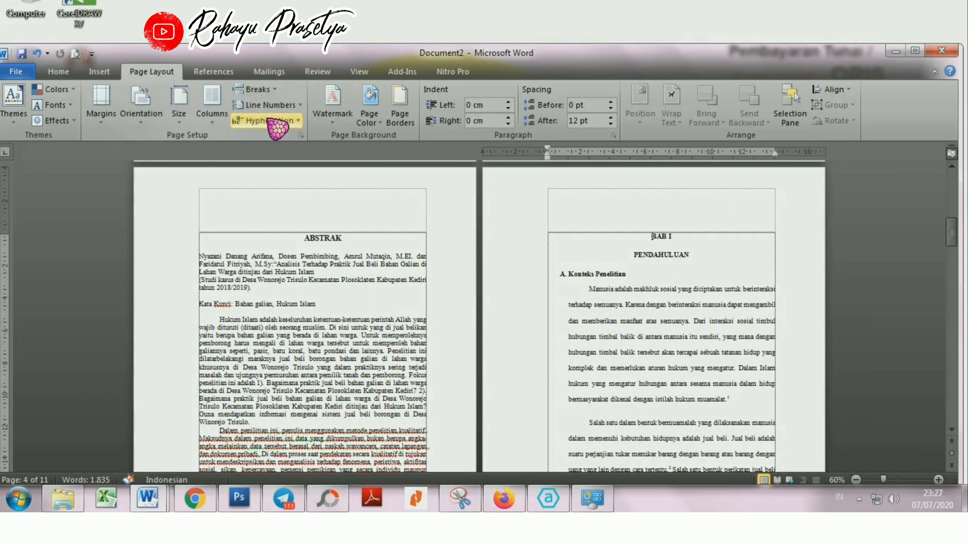
pyautogui.click(255, 89)
pyautogui.click(324, 283)
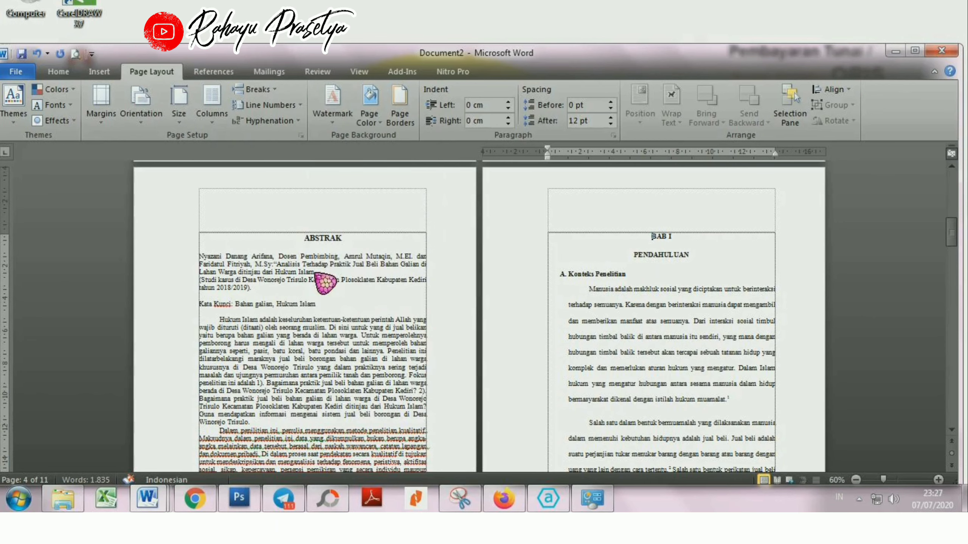
# Step: Compare the BAB I heading page with its continuation page that begins with "Dalam kehidupan bermuamalah"
pyautogui.scroll(-8, 659, 244)
pyautogui.scroll(-2, 663, 258)
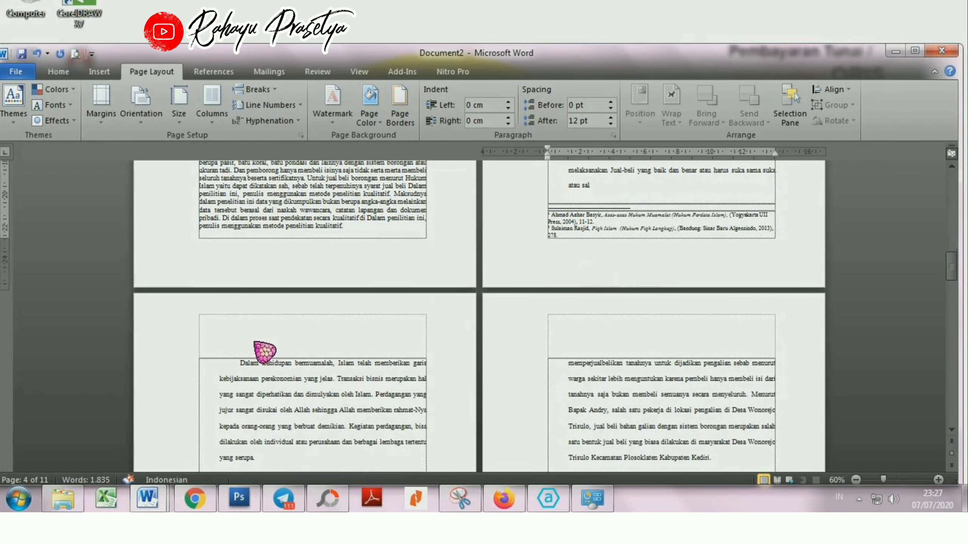
pyautogui.click(250, 376)
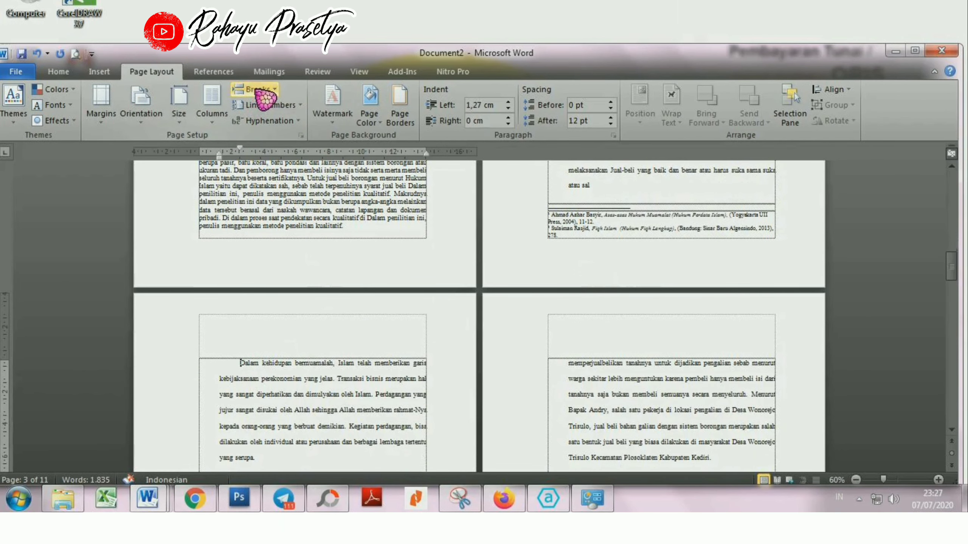
pyautogui.scroll(8, 568, 284)
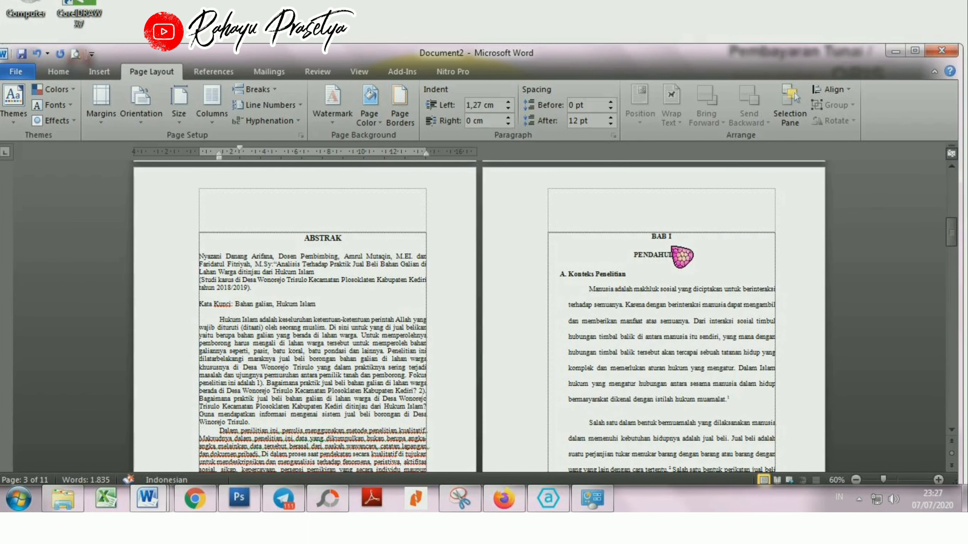
pyautogui.scroll(-8, 682, 257)
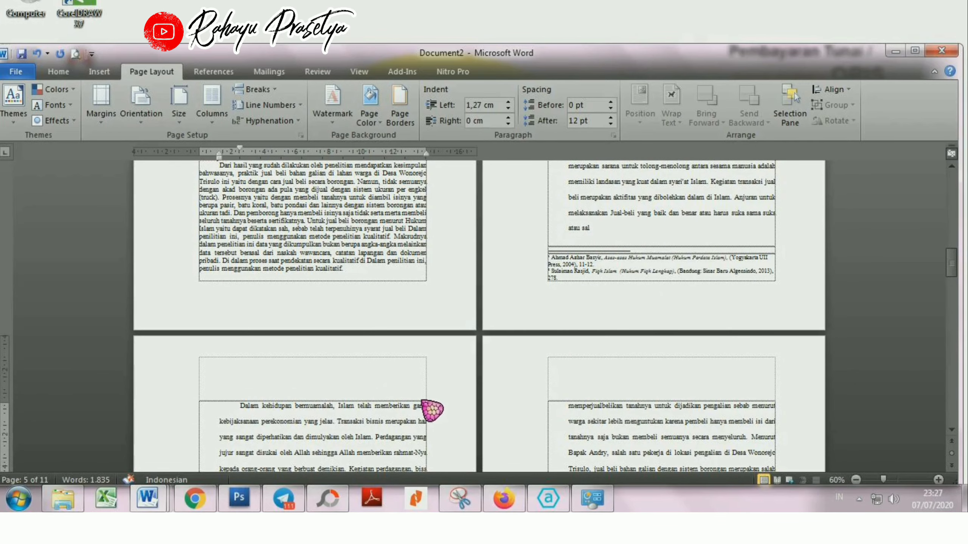
pyautogui.scroll(8, 709, 289)
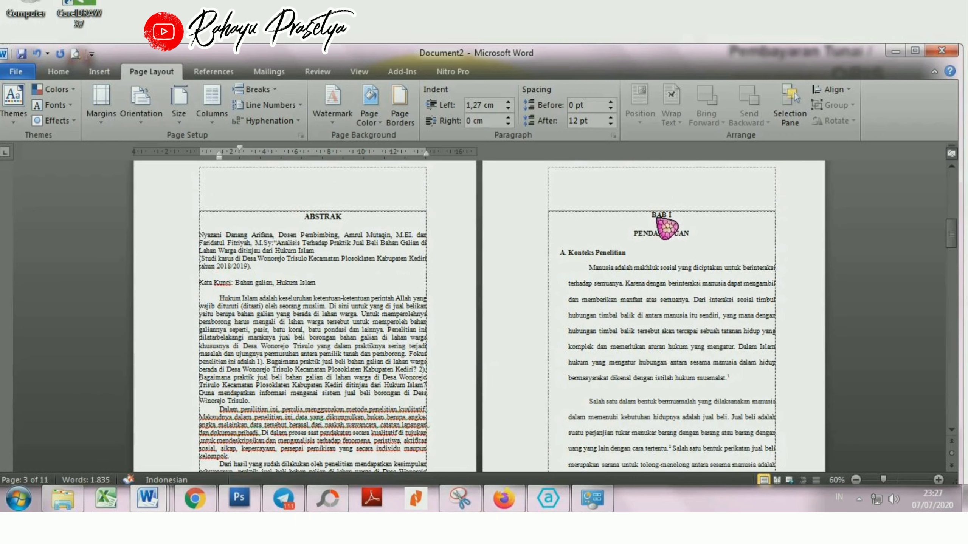
pyautogui.moveTo(657, 216); pyautogui.dragTo(699, 259)
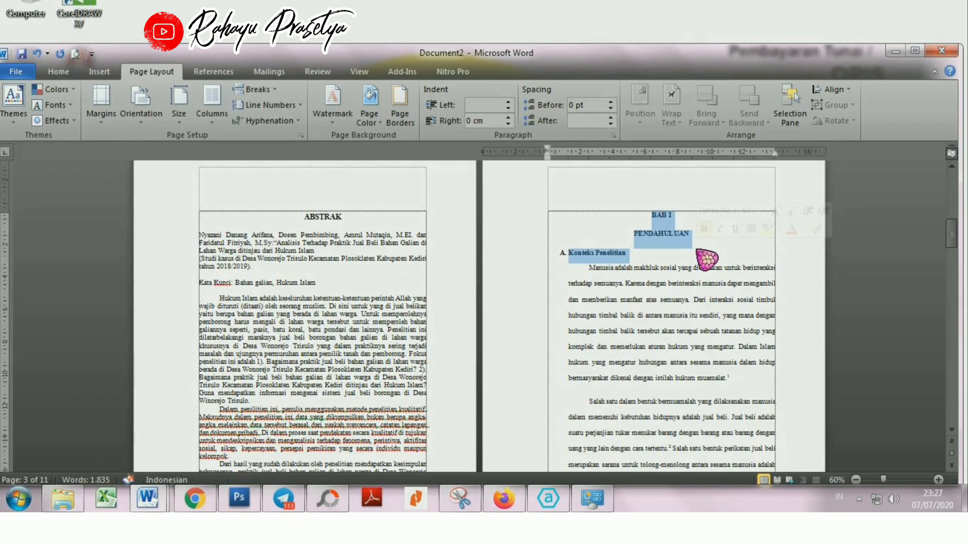
pyautogui.click(676, 318)
# Step: Insert a Next Page section break before the paragraph "Dalam kehidupan bermuamalah" on the page following the BAB I heading page
pyautogui.scroll(-5, 671, 324)
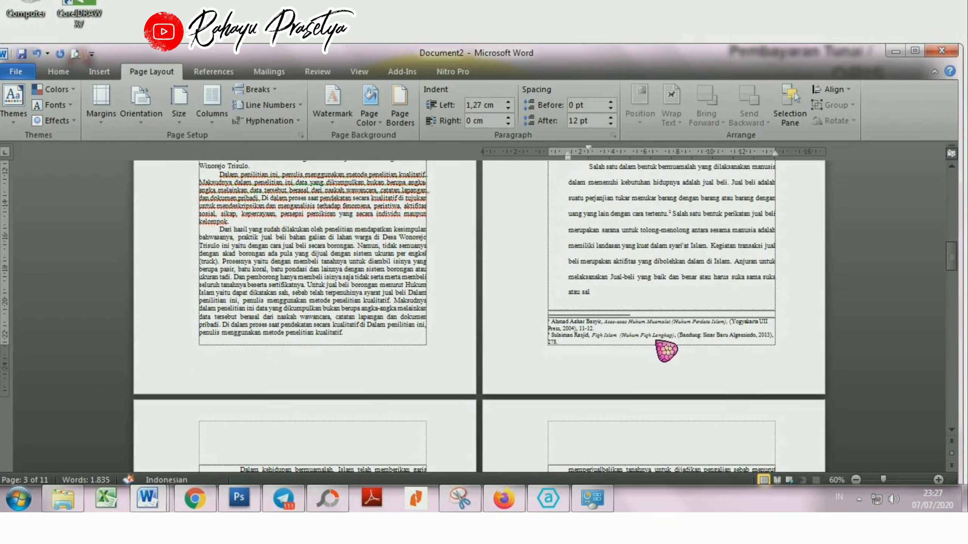
pyautogui.scroll(-3, 666, 351)
pyautogui.click(249, 355)
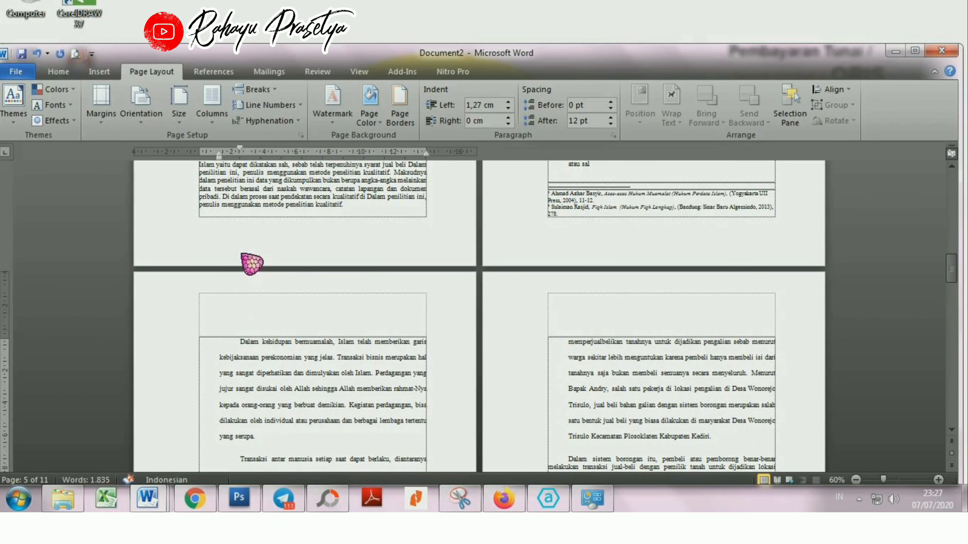
pyautogui.click(258, 90)
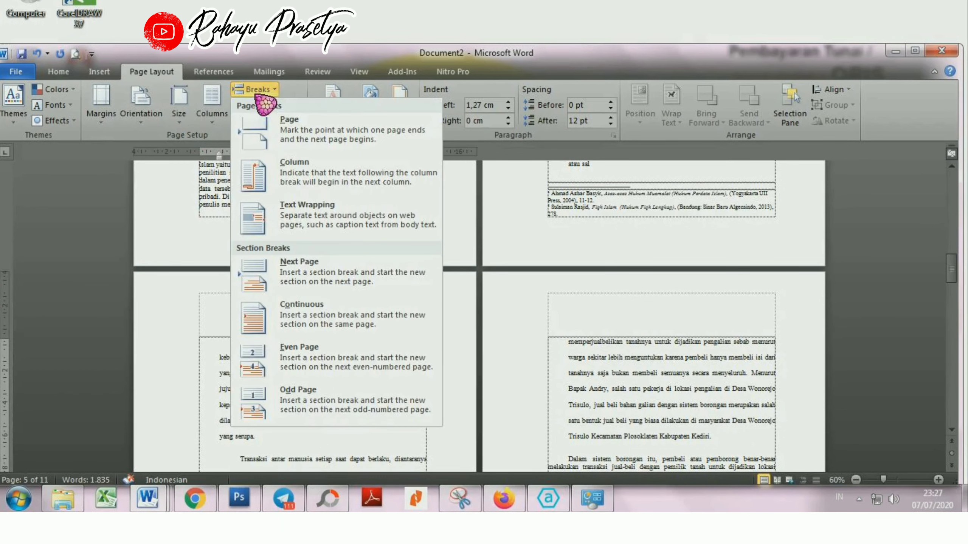
pyautogui.click(326, 282)
# Step: Insert a Next Page section break before the BAB II heading
pyautogui.scroll(-3, 499, 304)
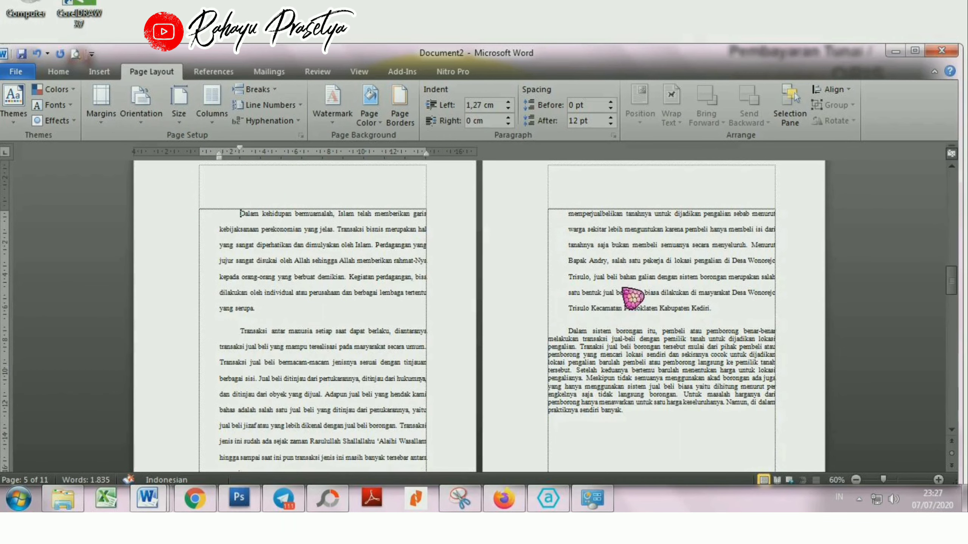
pyautogui.click(601, 229)
pyautogui.scroll(-10, 659, 319)
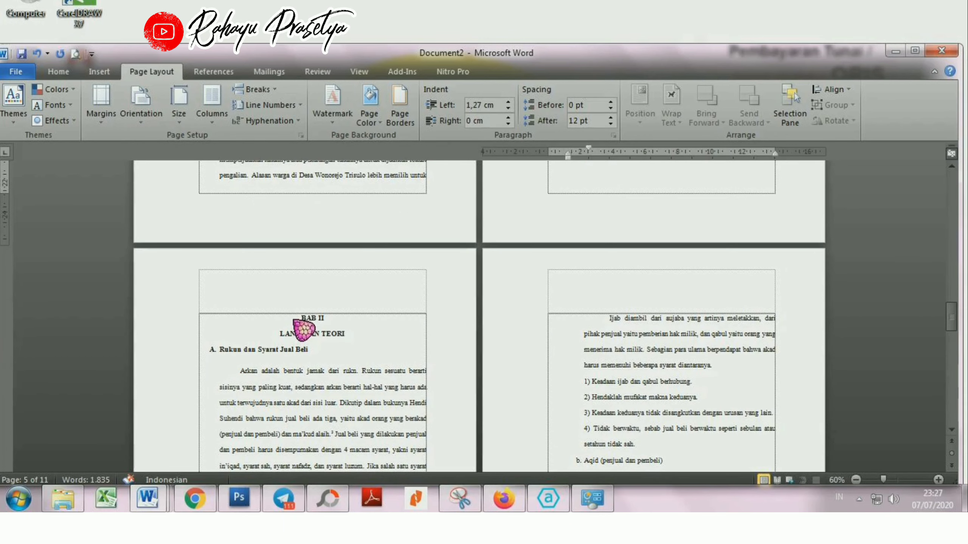
pyautogui.click(304, 330)
pyautogui.click(261, 91)
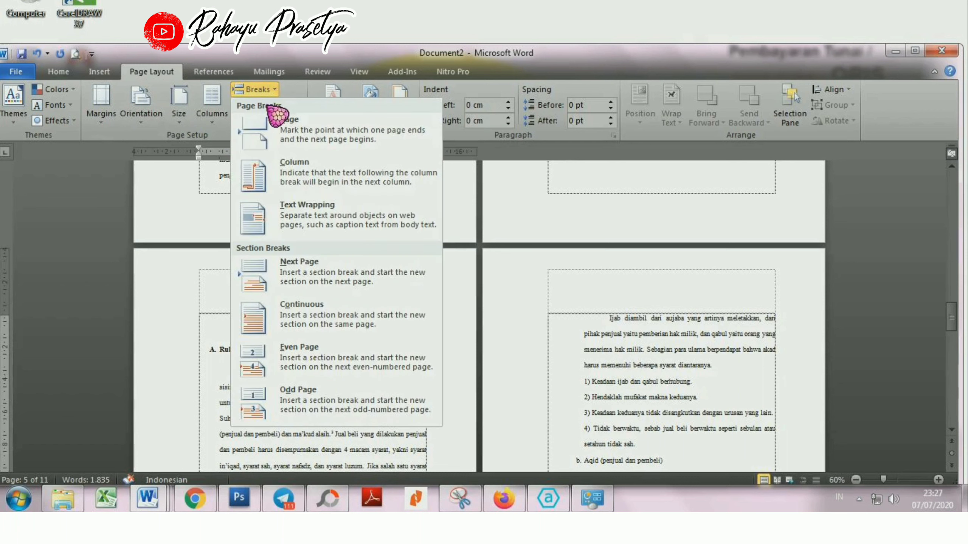
pyautogui.click(327, 285)
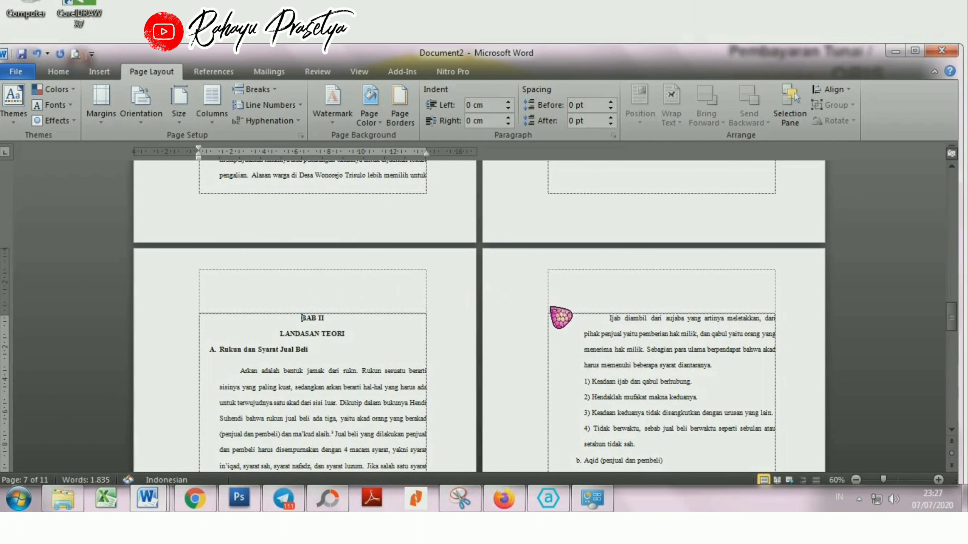
# Step: Insert a Next Page section break before the paragraph "Ijab diambil dari sujaba" and check the pages around the break
pyautogui.click(594, 324)
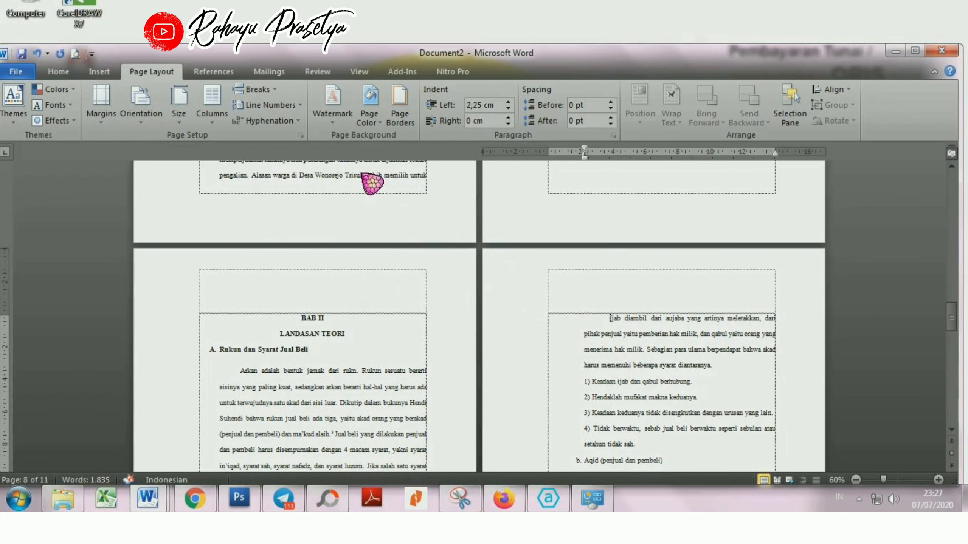
pyautogui.click(261, 91)
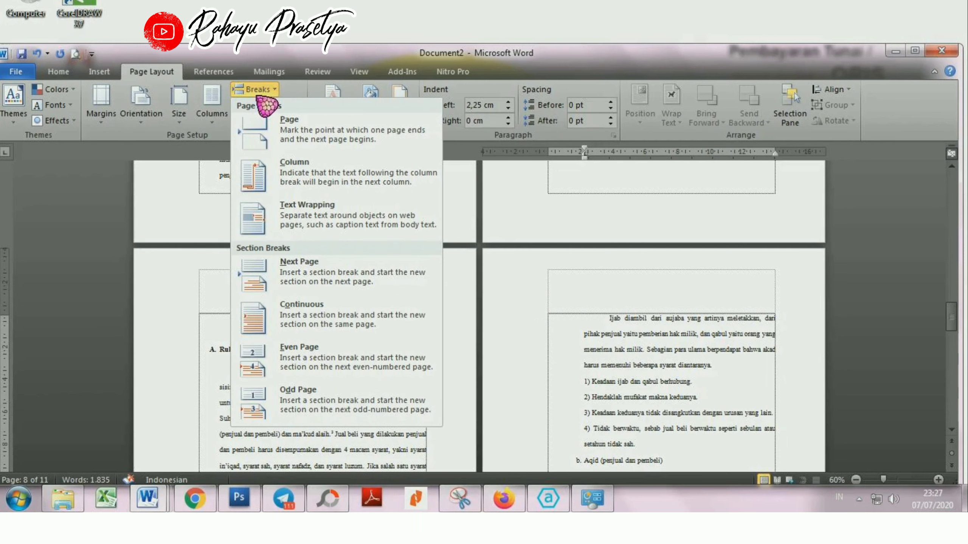
pyautogui.click(253, 282)
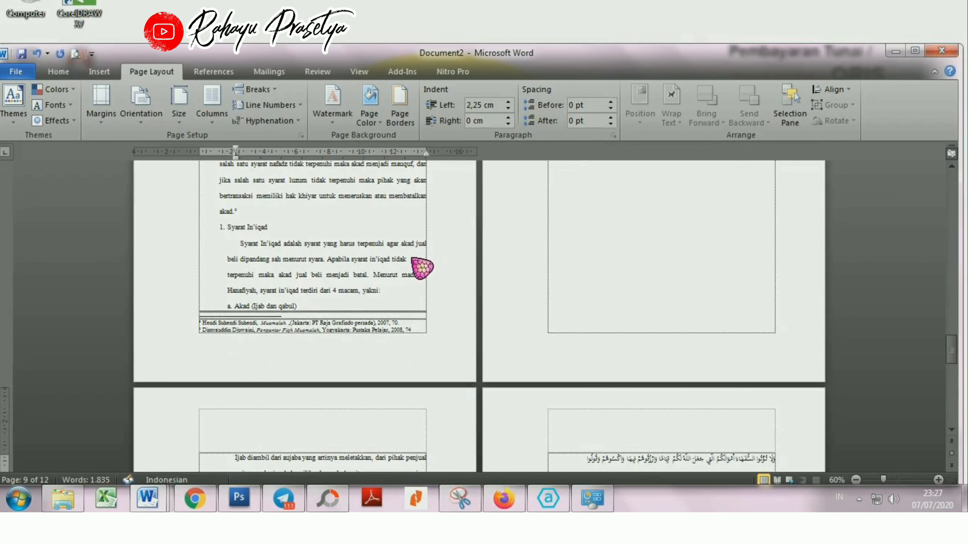
pyautogui.scroll(2, 437, 294)
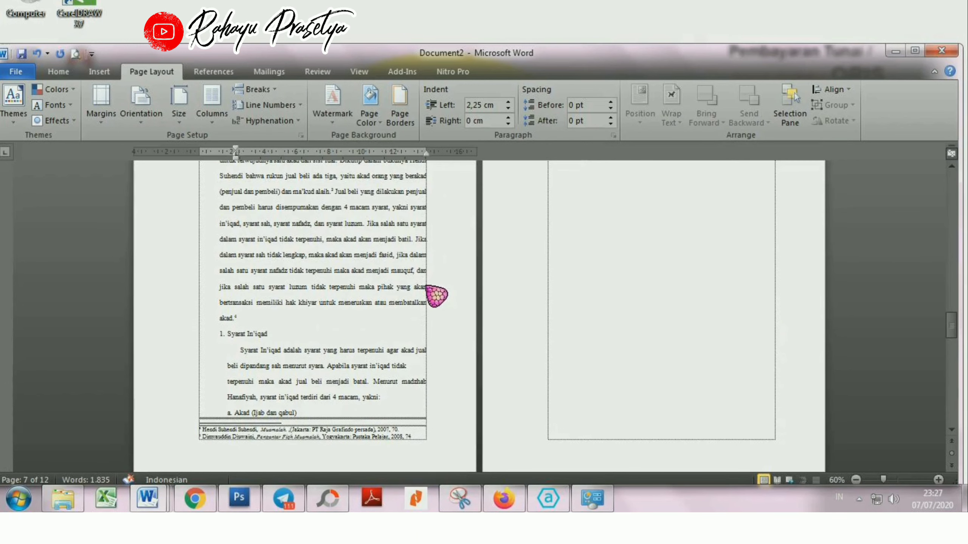
pyautogui.scroll(4, 574, 310)
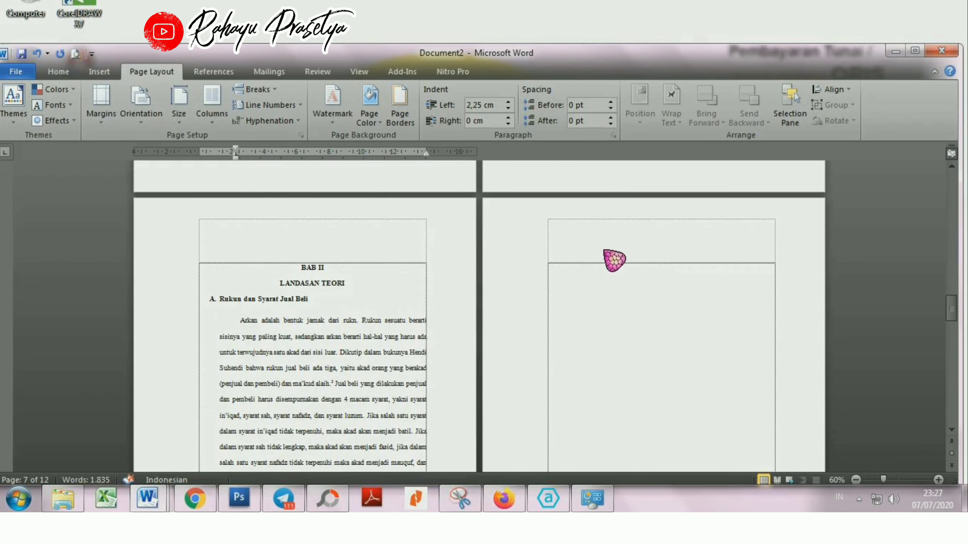
# Step: Delete the blank page after the BAB II heading page and join "Ijab diambil dari sujaba" to the "a. Akad (Ijab dan qabul)" line
pyautogui.click(564, 270)
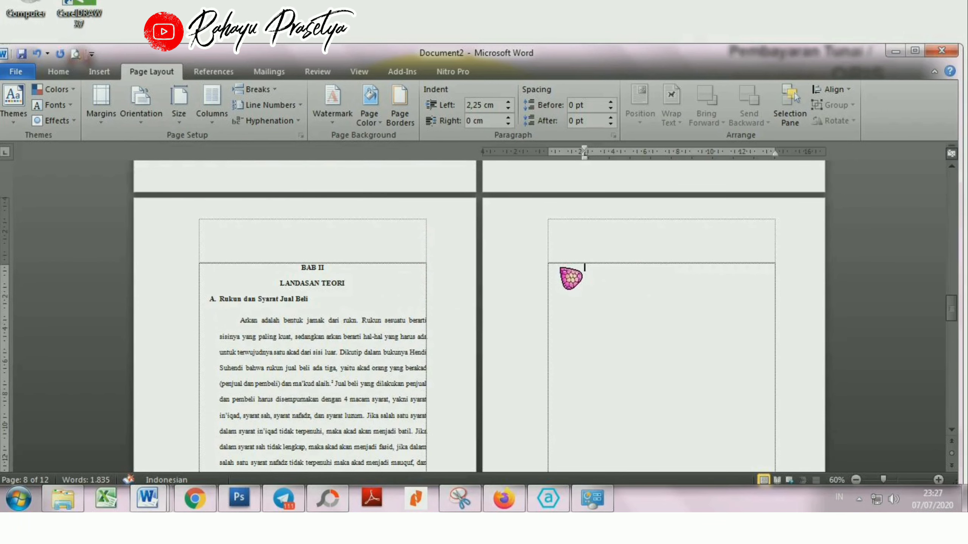
pyautogui.press('Delete')
pyautogui.scroll(-3, 569, 277)
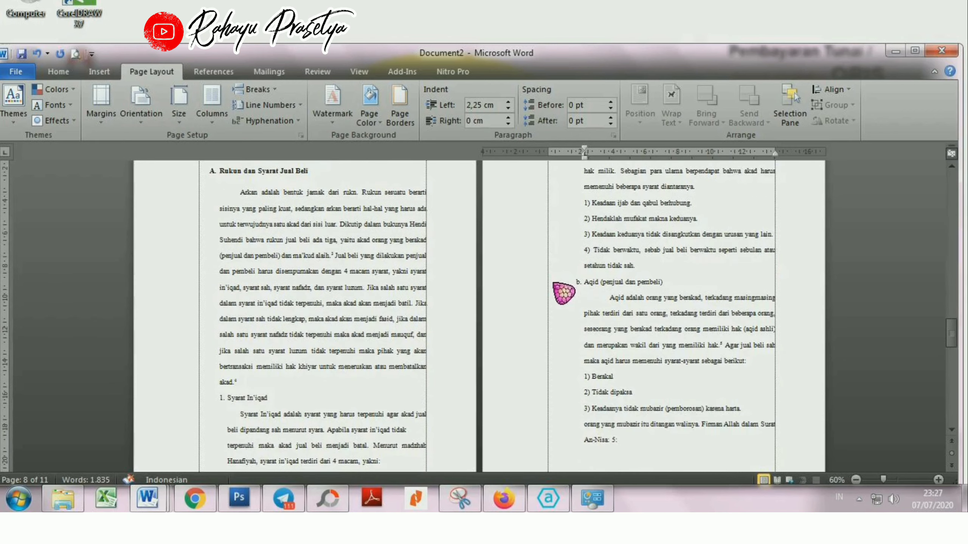
pyautogui.scroll(2, 564, 283)
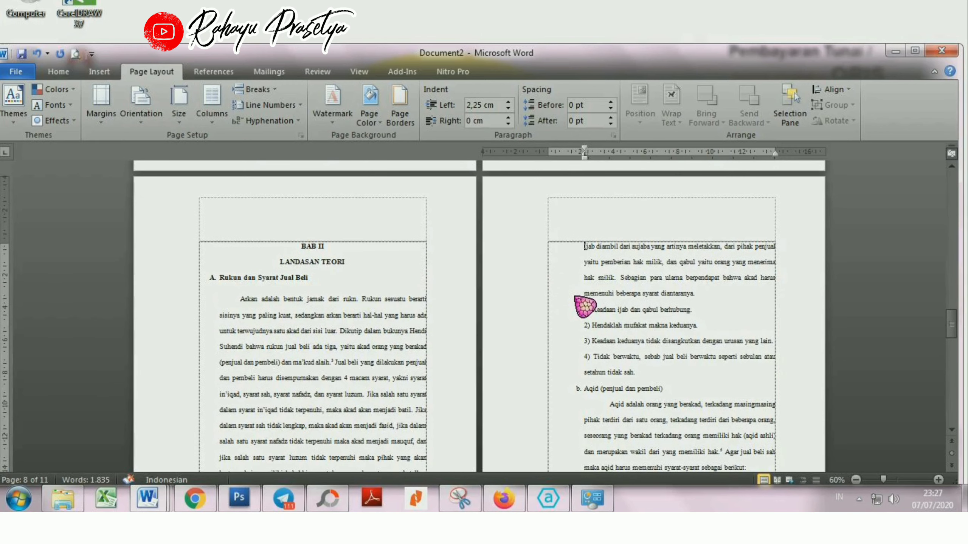
pyautogui.press('BackSpace')
pyautogui.press('BackSpace')
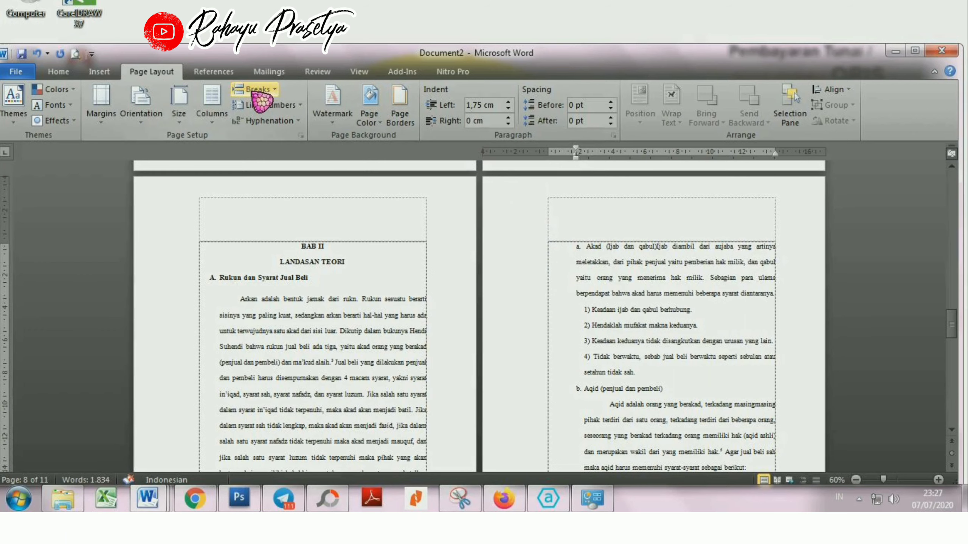
# Step: Insert a new Next Page section break between "a. Akad (Ijab dan qabul)" and the text "Ijab diambil dari sujaba"
pyautogui.scroll(-3, 328, 344)
pyautogui.scroll(3, 313, 372)
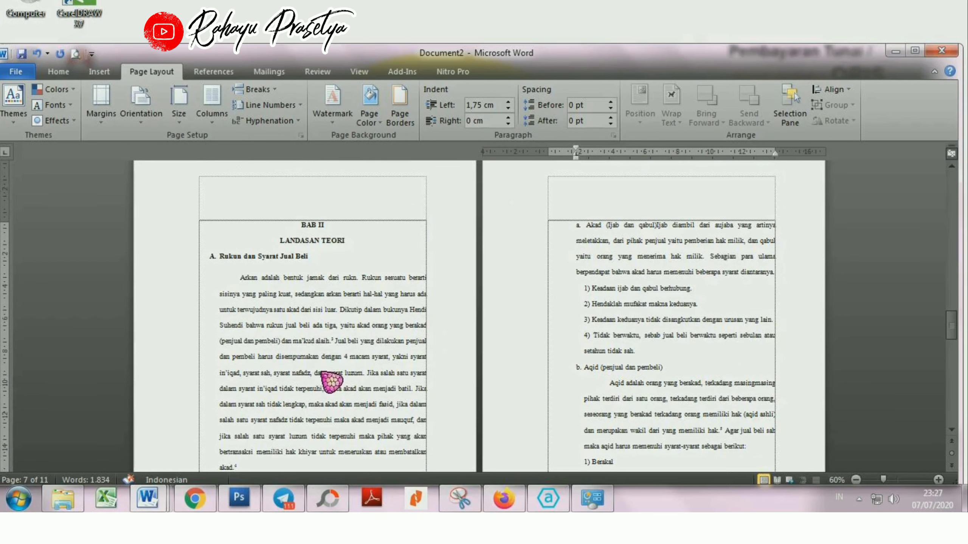
pyautogui.click(256, 91)
pyautogui.click(319, 282)
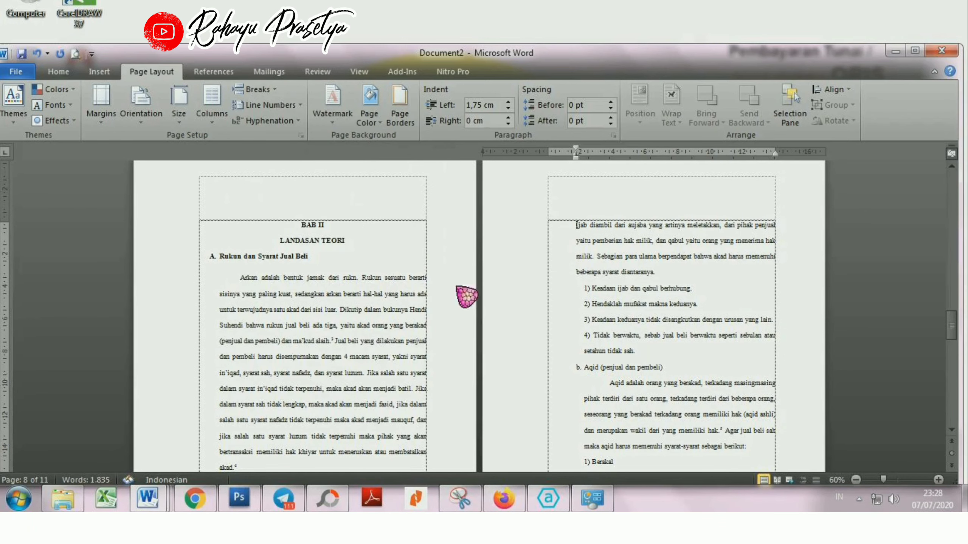
# Step: Correct the stretched spacing of the line "a. Akad (Ijab dan qabul)" at the end of the first BAB II page
pyautogui.scroll(-3, 690, 225)
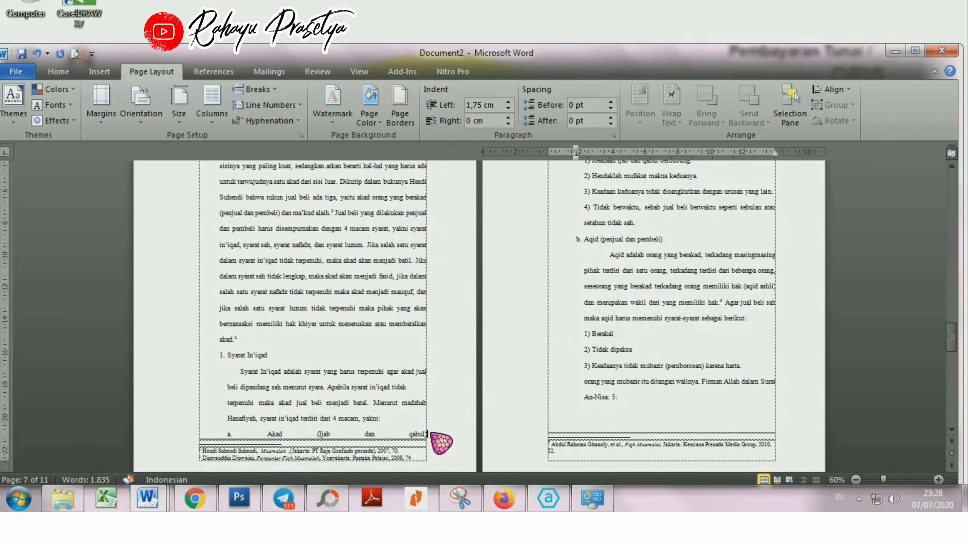
pyautogui.scroll(-1, 315, 445)
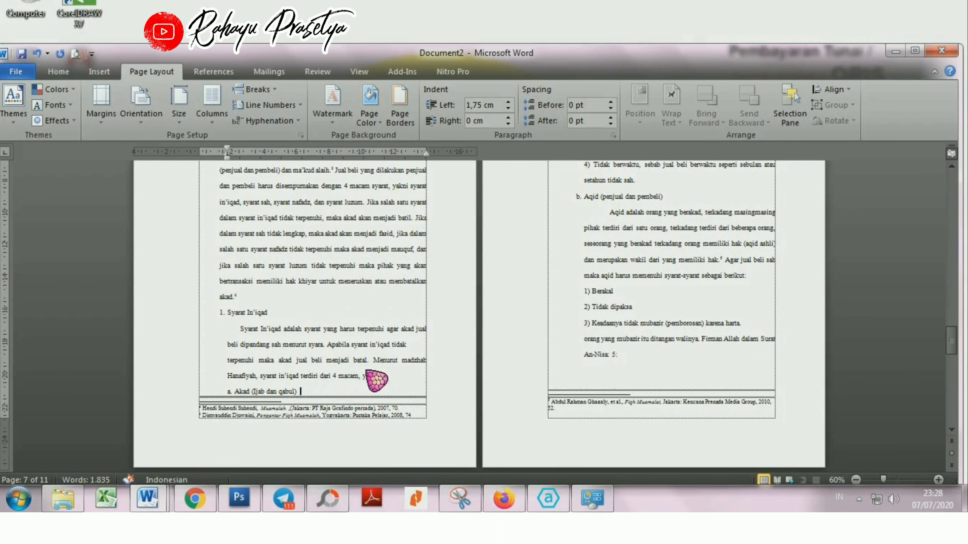
pyautogui.scroll(5, 376, 380)
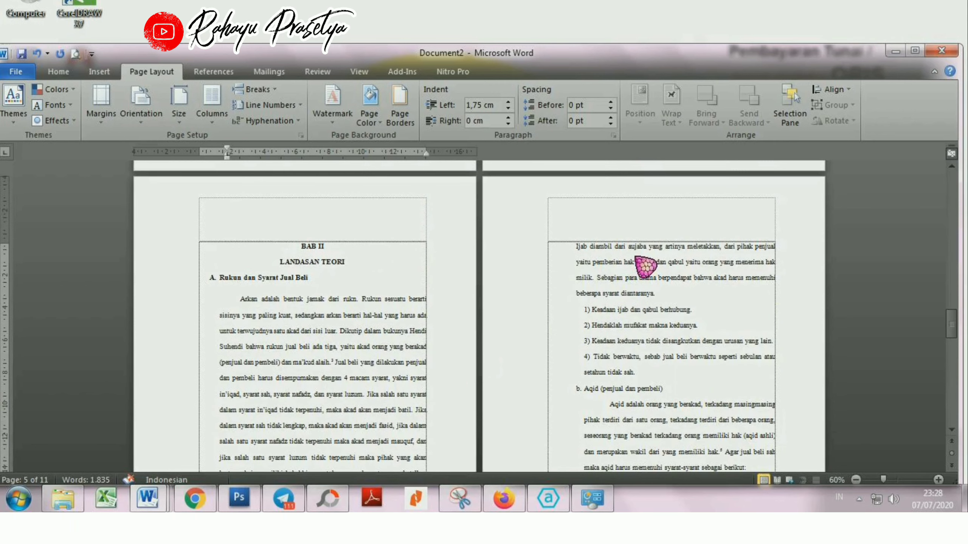
# Step: Insert a Next Page section break directly before the periodic table image
pyautogui.scroll(-10, 628, 344)
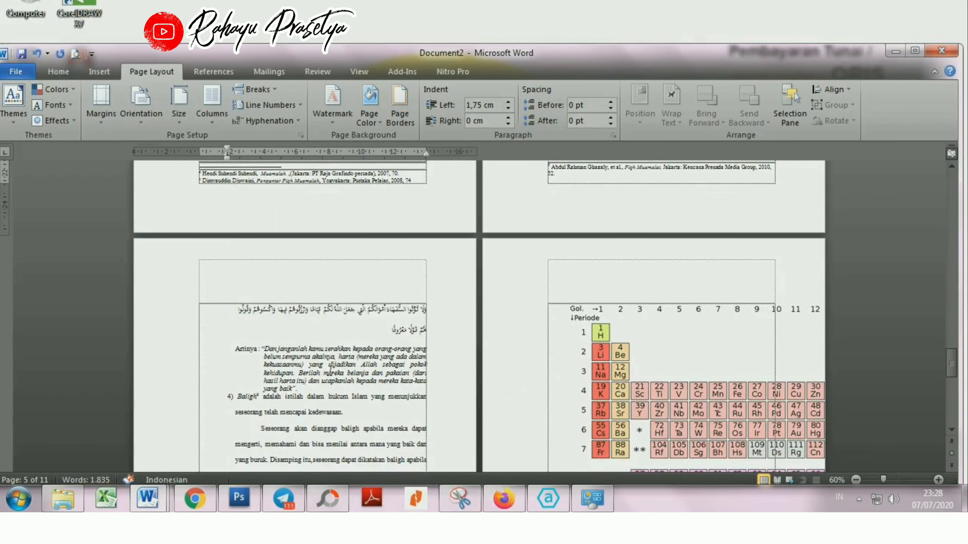
pyautogui.click(330, 372)
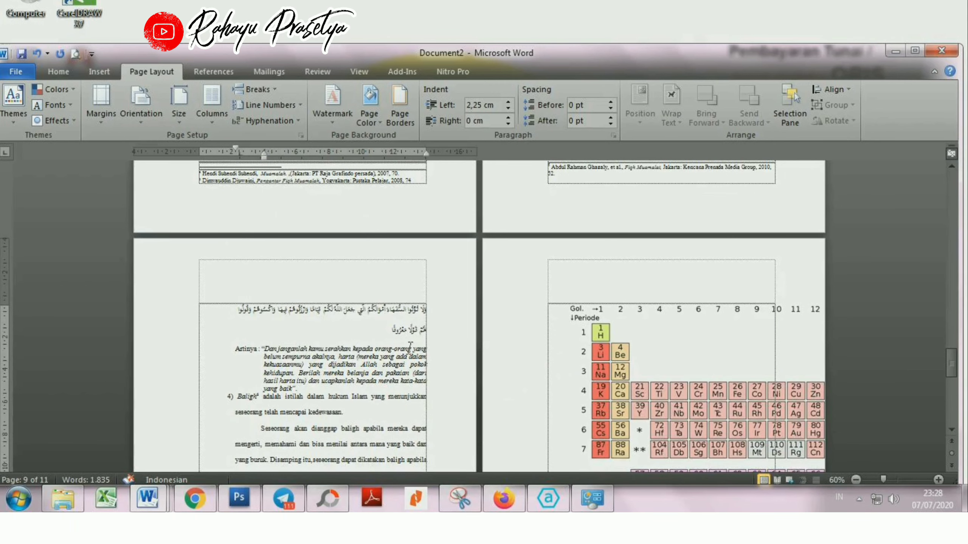
pyautogui.scroll(15, 616, 244)
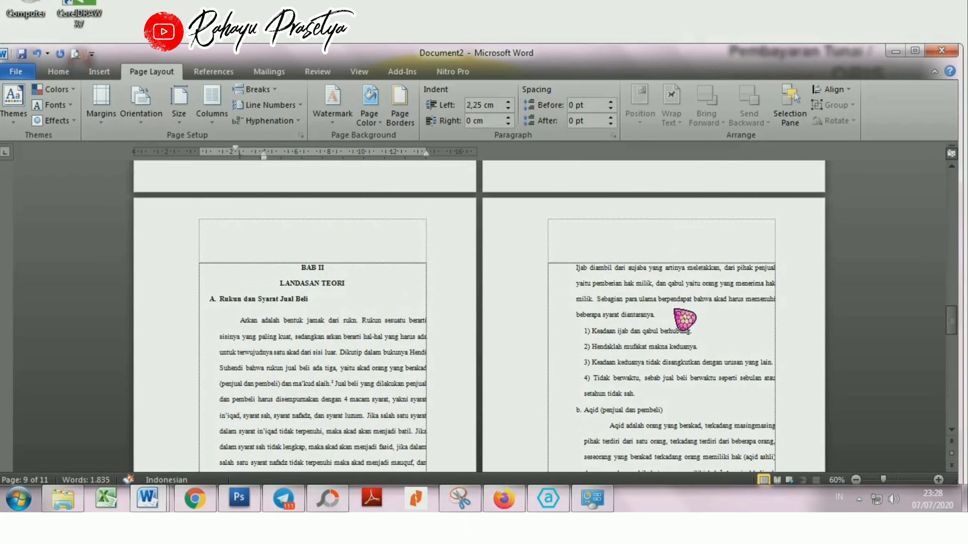
pyautogui.scroll(-8, 661, 342)
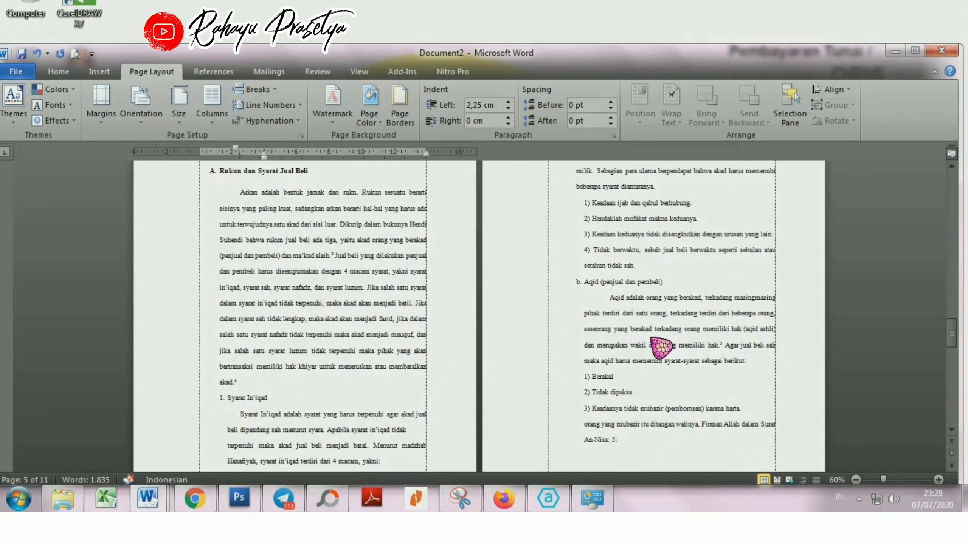
pyautogui.scroll(-4, 428, 413)
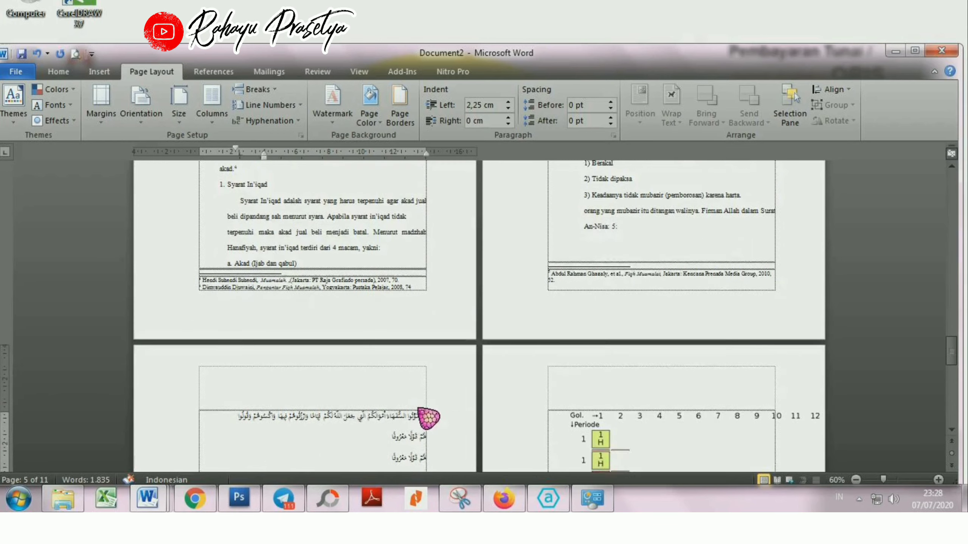
pyautogui.scroll(-1, 756, 309)
pyautogui.click(743, 310)
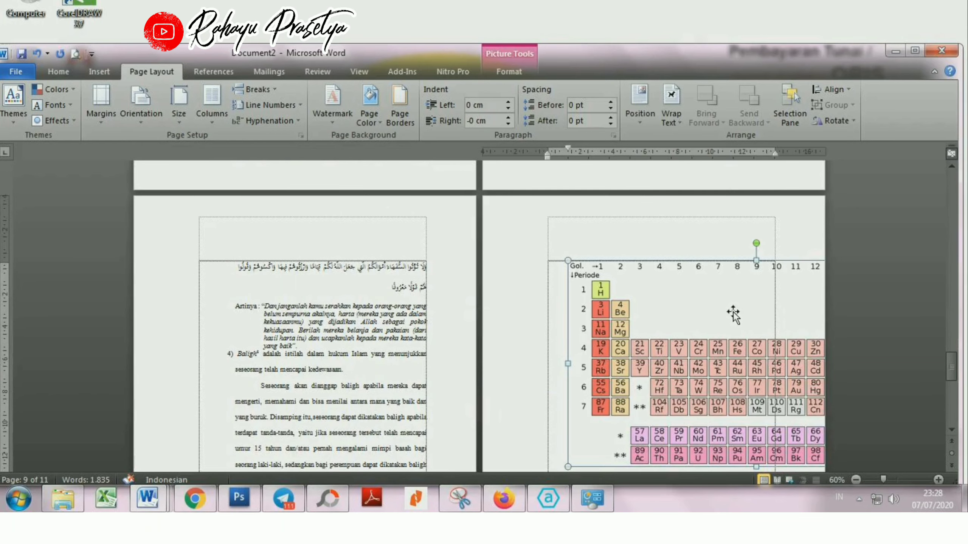
pyautogui.press('Left')
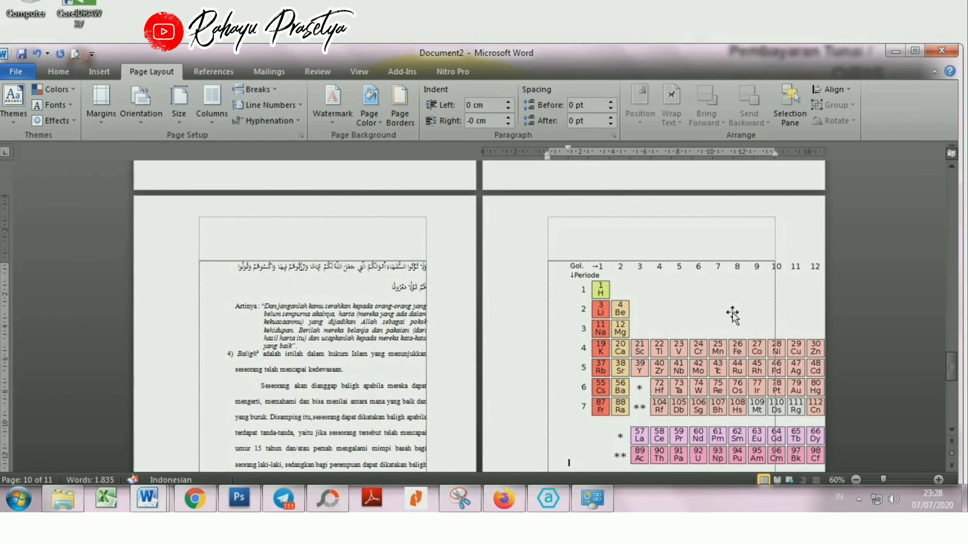
pyautogui.click(259, 91)
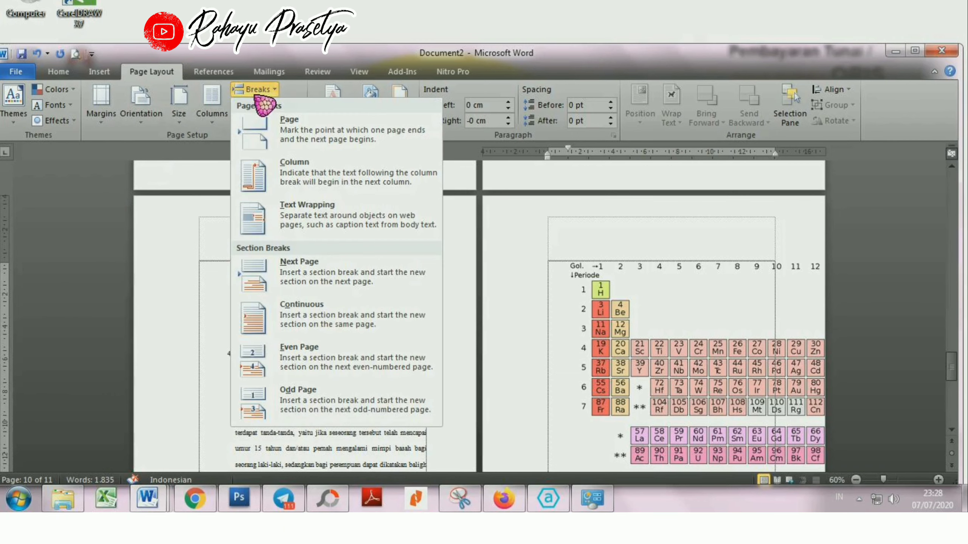
pyautogui.click(342, 282)
# Step: Insert a Next Page section break before the PEDOMAN WAWANCARA heading
pyautogui.scroll(5, 405, 304)
pyautogui.scroll(-1, 417, 329)
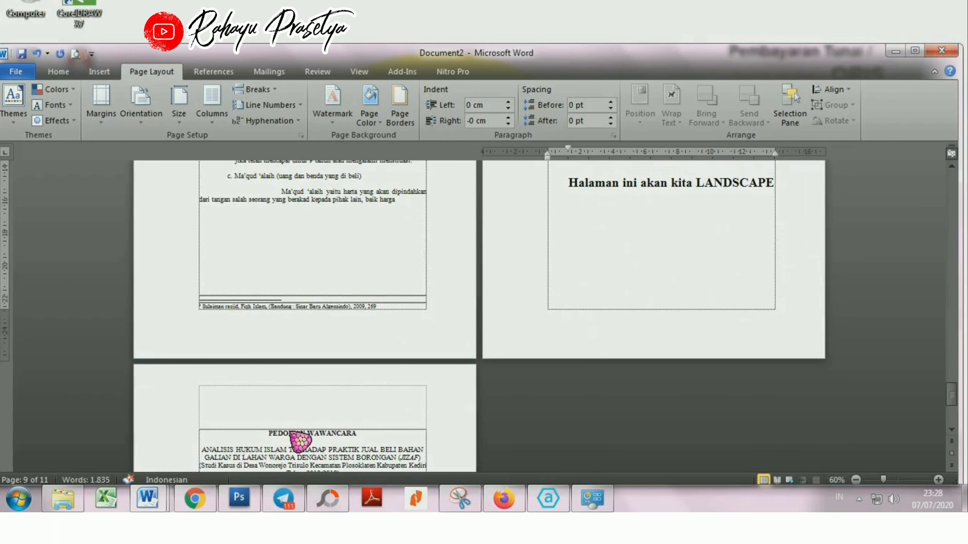
pyautogui.click(270, 448)
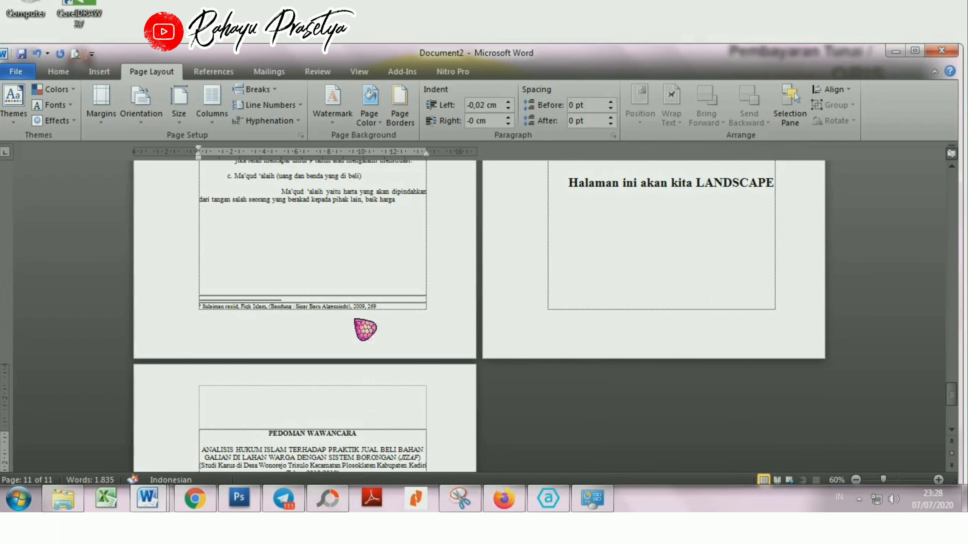
pyautogui.click(157, 124)
pyautogui.click(157, 124)
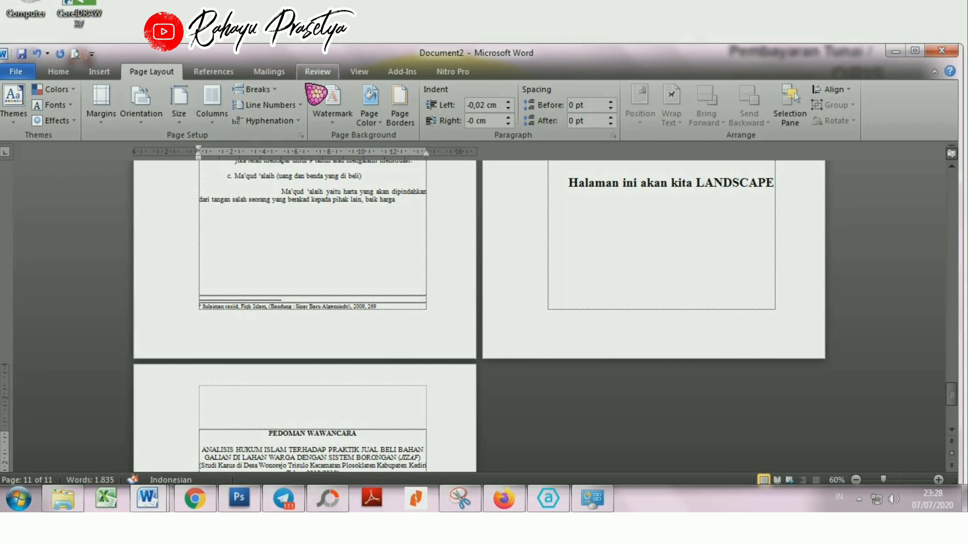
pyautogui.click(279, 93)
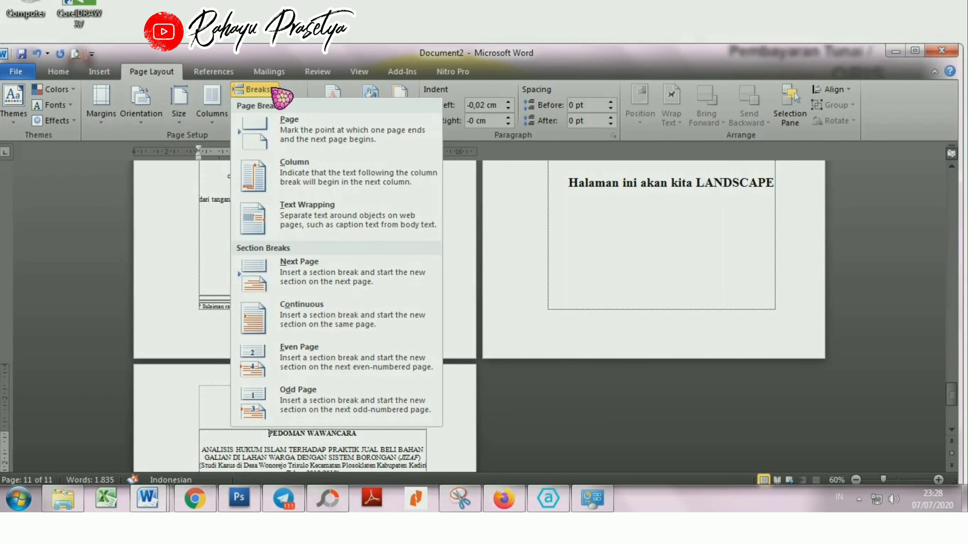
pyautogui.click(348, 284)
# Step: Open the header of the HALAMAN PERSEMBAHAN page for editing and check the section labels on the first pages
pyautogui.moveTo(957, 408); pyautogui.dragTo(951, 191)
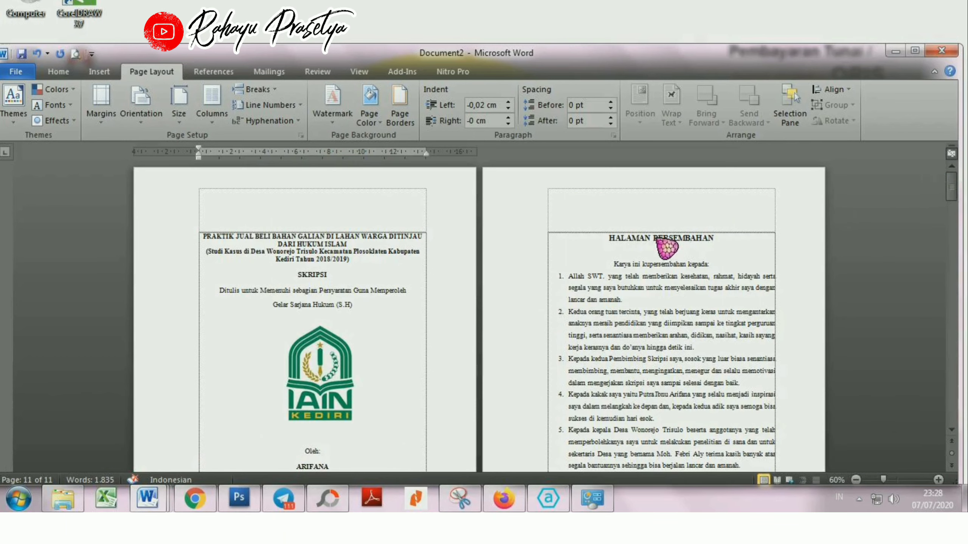
pyautogui.doubleClick(636, 225)
pyautogui.scroll(-5, 588, 268)
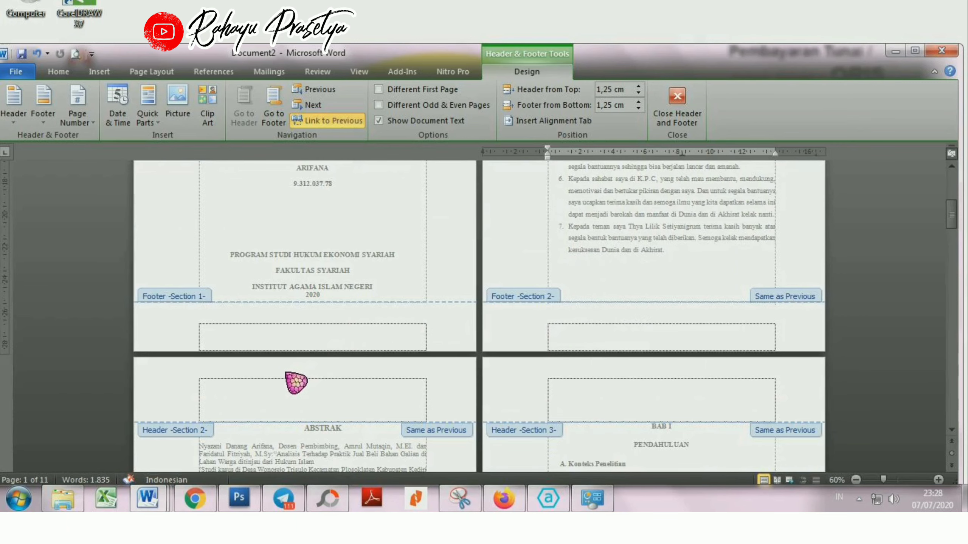
pyautogui.scroll(3, 308, 327)
pyautogui.scroll(2, 312, 320)
pyautogui.scroll(-5, 518, 262)
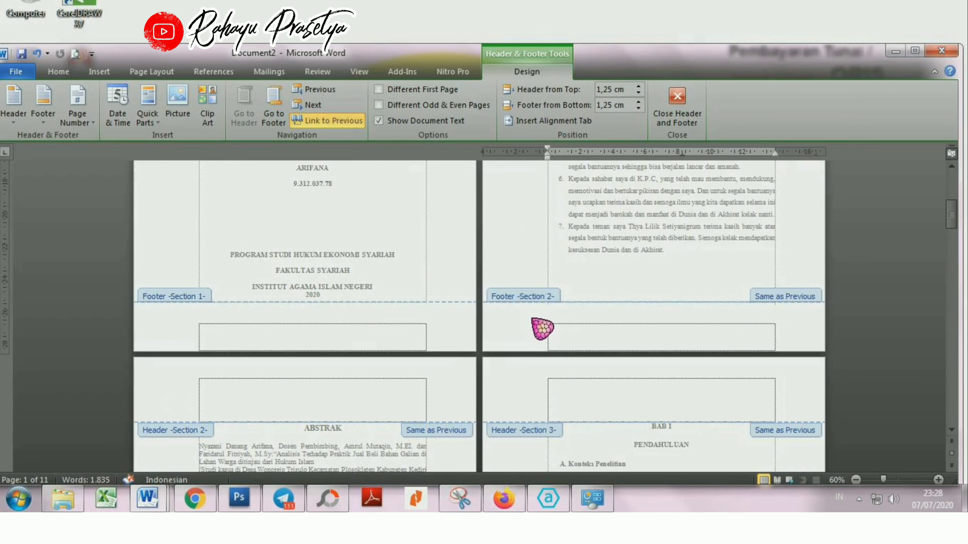
# Step: Examine the header and footer section labels from the ABSTRAK page through to the PEDOMAN WAWANCARA page
pyautogui.scroll(-8, 627, 339)
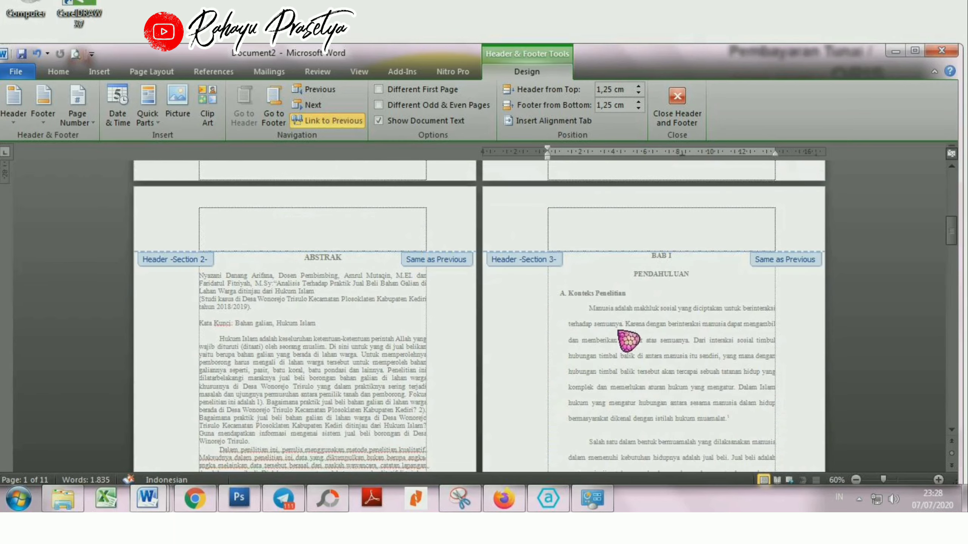
pyautogui.scroll(-5, 600, 397)
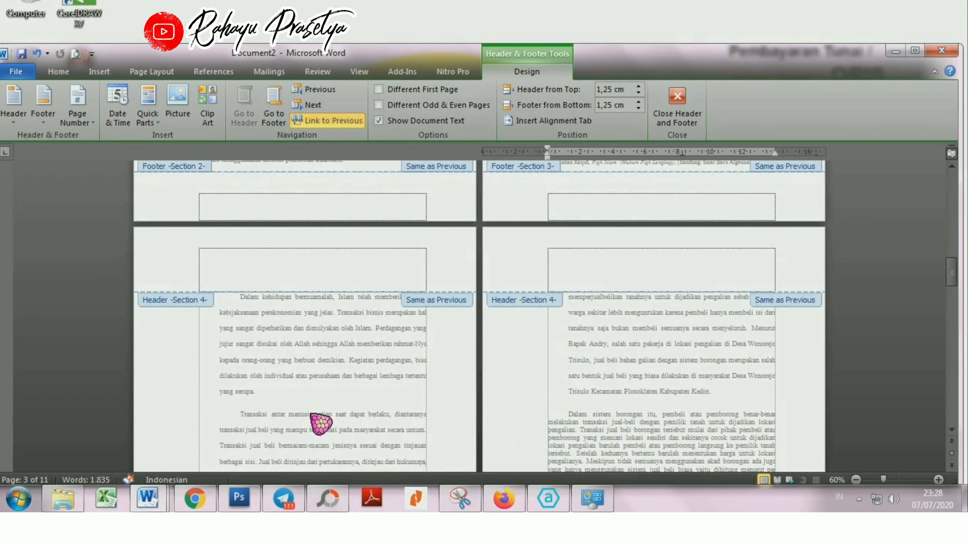
pyautogui.scroll(-4, 322, 425)
pyautogui.scroll(-4, 324, 425)
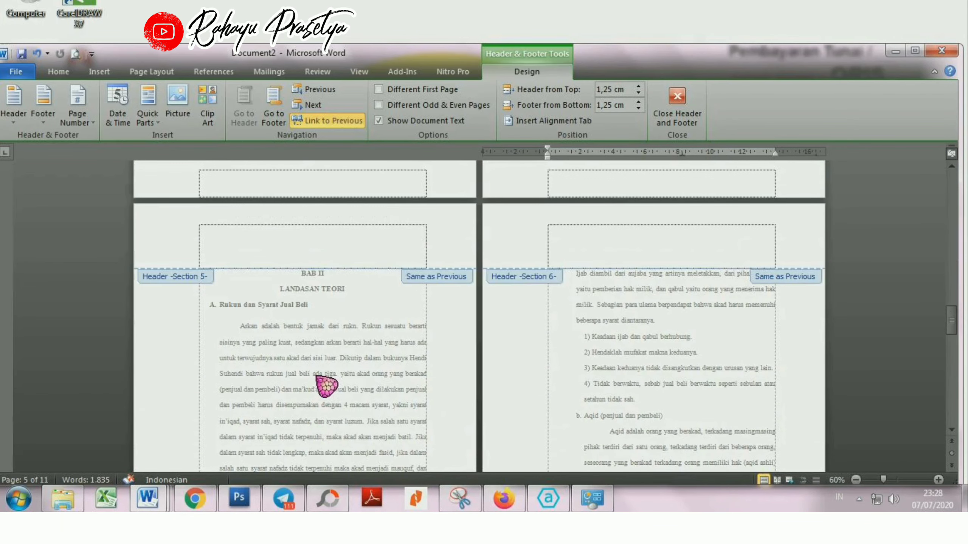
pyautogui.scroll(-8, 626, 285)
pyautogui.scroll(-5, 610, 361)
pyautogui.scroll(-5, 398, 425)
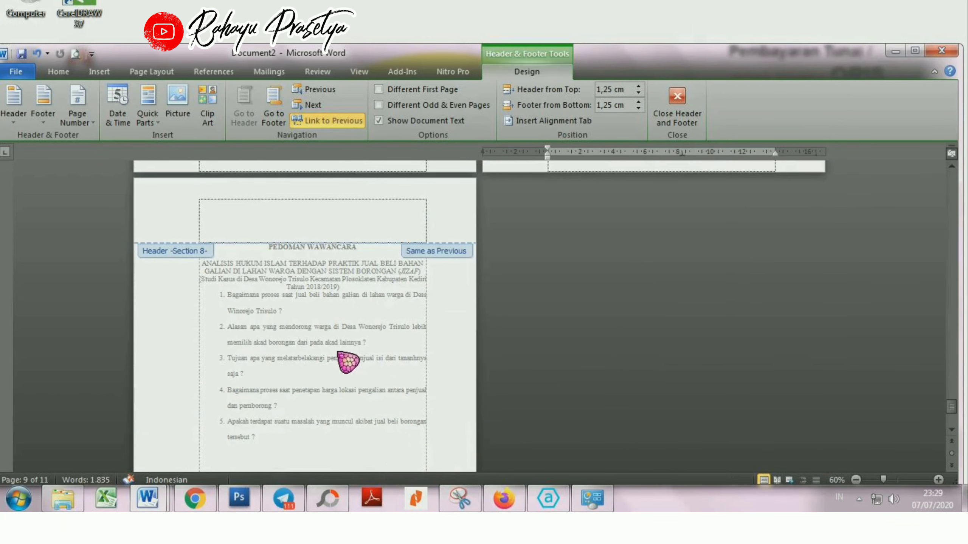
# Step: Turn off Link to Previous for the Section 2 header on the HALAMAN PERSEMBAHAN page
pyautogui.moveTo(955, 410); pyautogui.dragTo(951, 167)
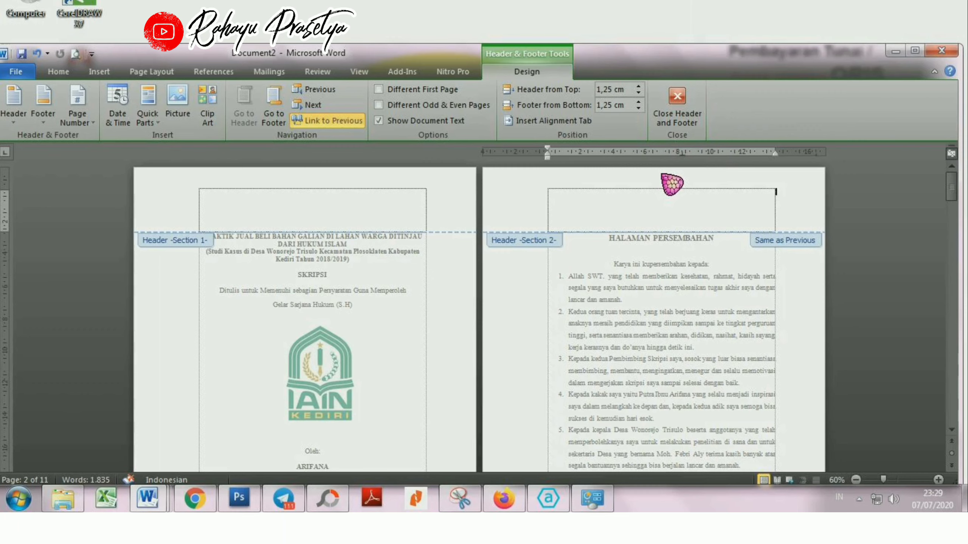
pyautogui.scroll(-8, 671, 185)
pyautogui.scroll(-2, 673, 198)
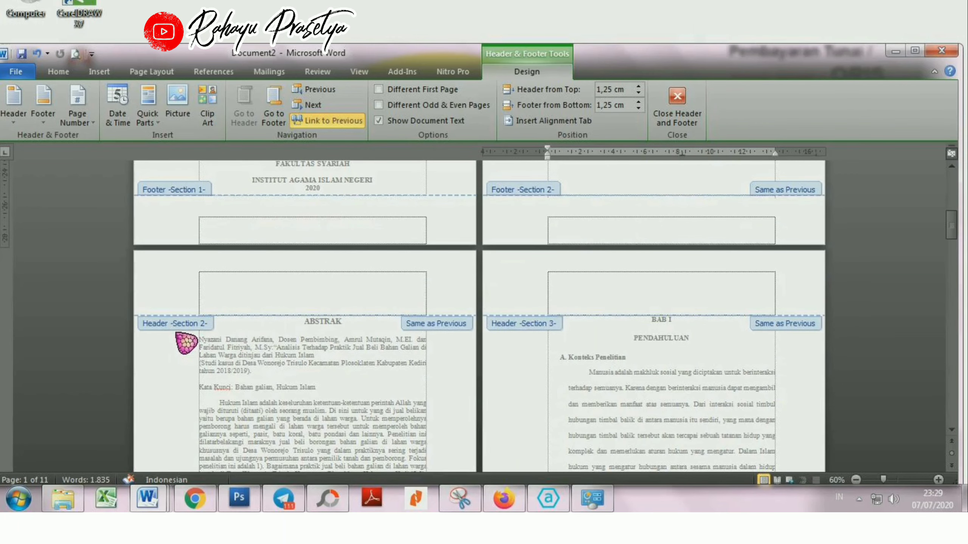
pyautogui.scroll(10, 601, 283)
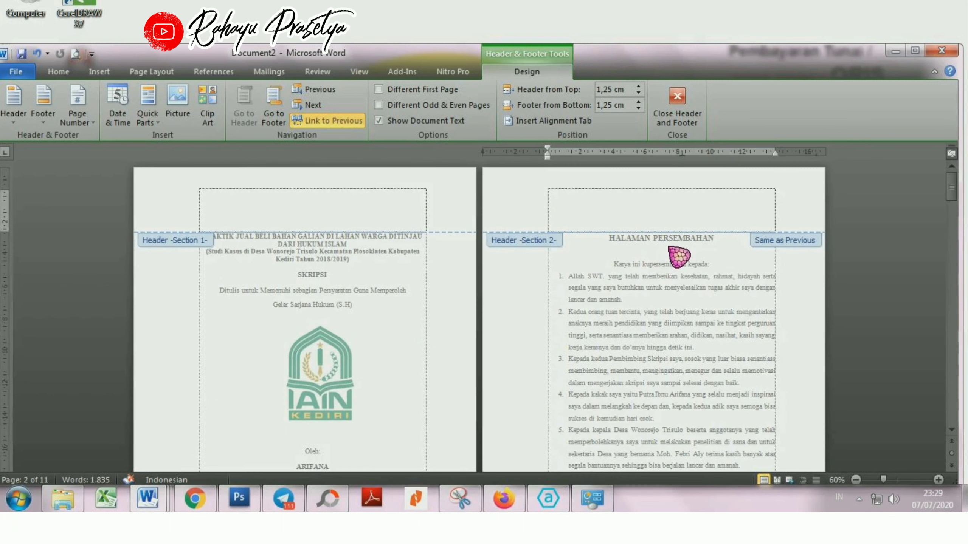
pyautogui.scroll(-10, 677, 258)
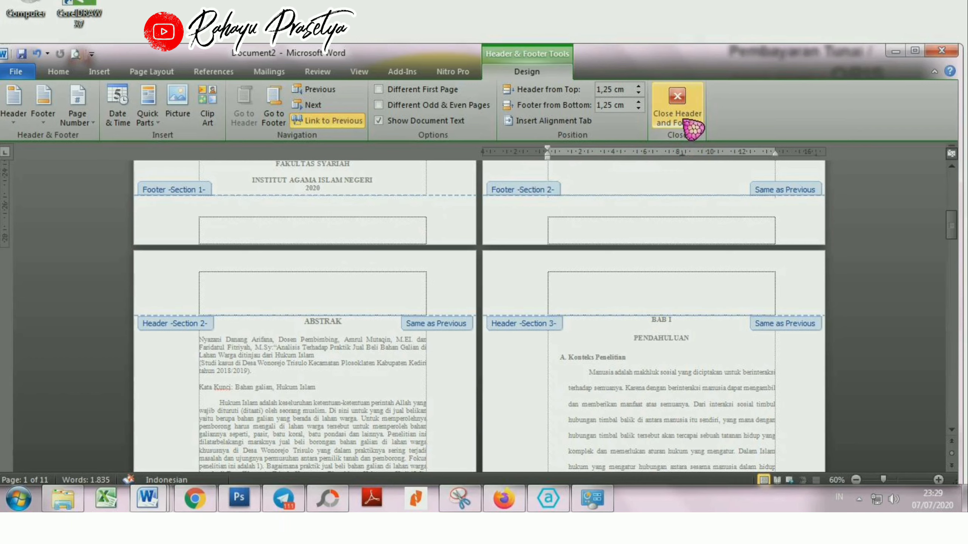
pyautogui.scroll(10, 656, 202)
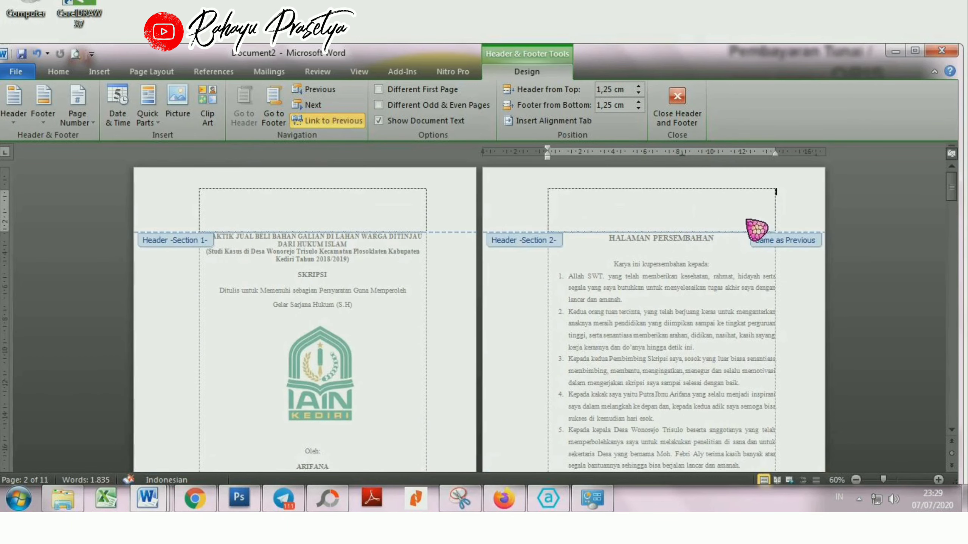
pyautogui.click(337, 121)
# Step: Turn off Link to Previous for the Section 2 footer on the HALAMAN PERSEMBAHAN page
pyautogui.scroll(-5, 590, 378)
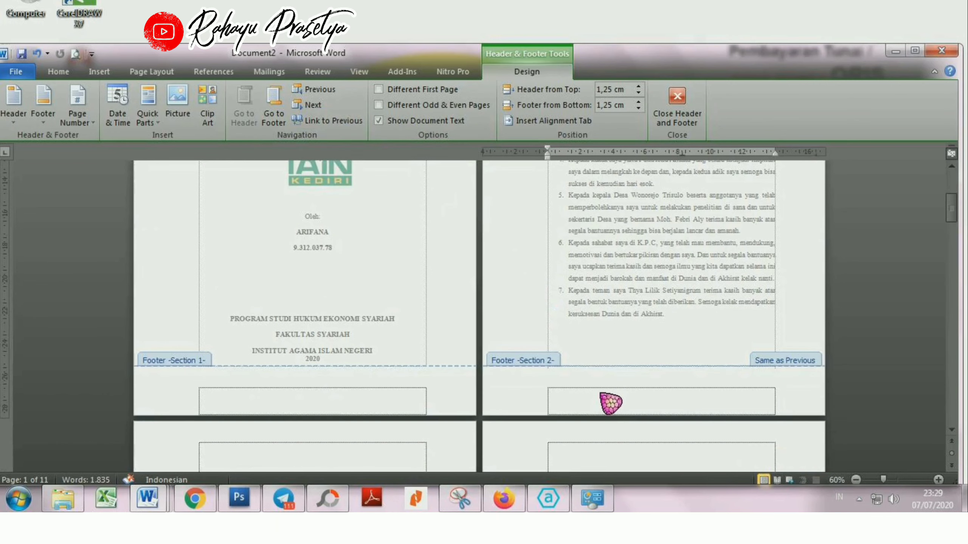
pyautogui.click(324, 121)
pyautogui.scroll(-5, 541, 305)
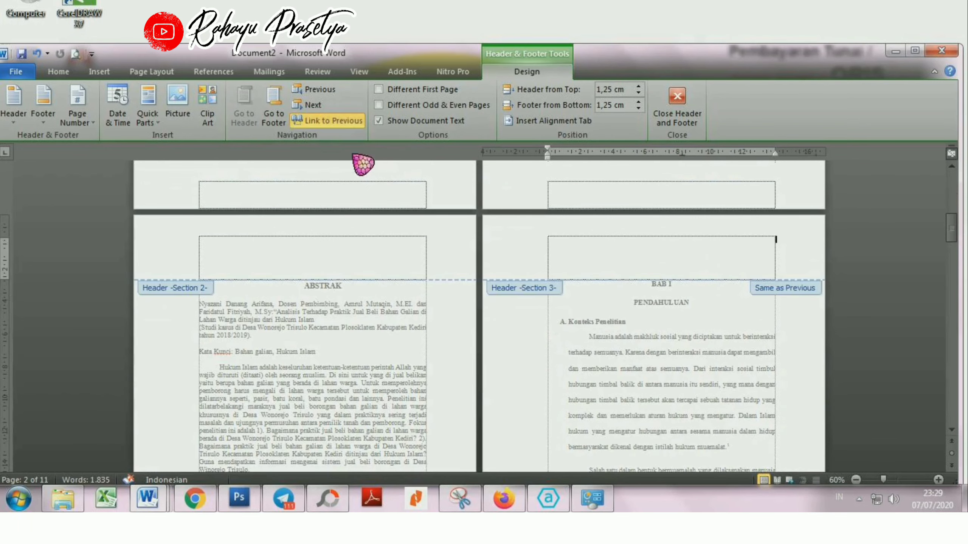
# Step: Turn off Link to Previous for both the header and the footer of Section 3, the BAB I page
pyautogui.click(335, 122)
pyautogui.scroll(-5, 378, 169)
pyautogui.scroll(-3, 592, 351)
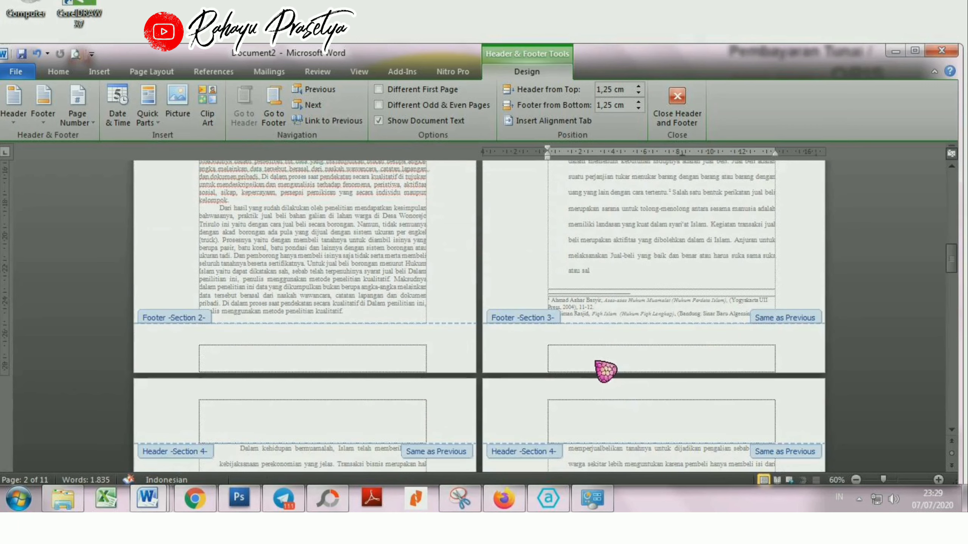
pyautogui.click(331, 126)
# Step: Turn off Link to Previous for the header and footer of Section 4, the pages following the BAB I opening page
pyautogui.scroll(-4, 460, 272)
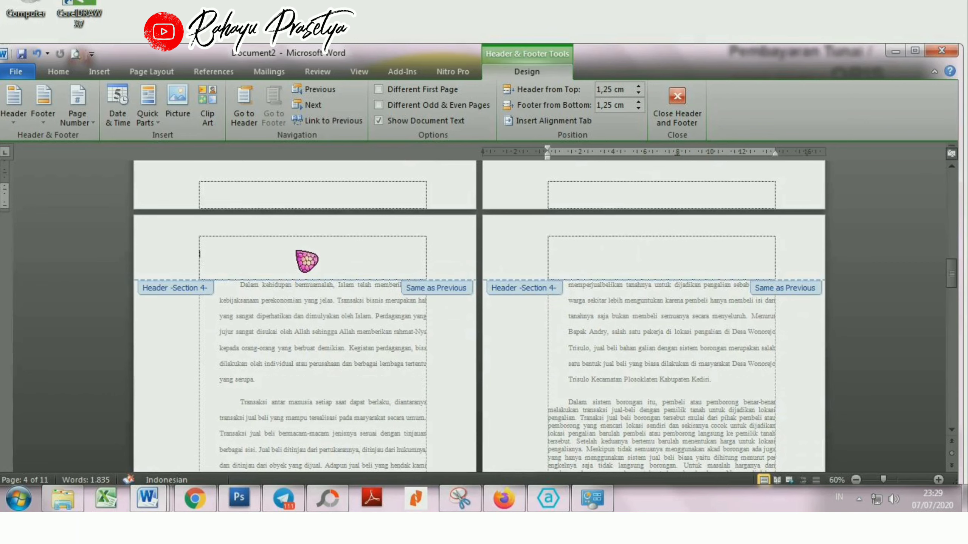
pyautogui.click(316, 122)
pyautogui.scroll(-4, 415, 248)
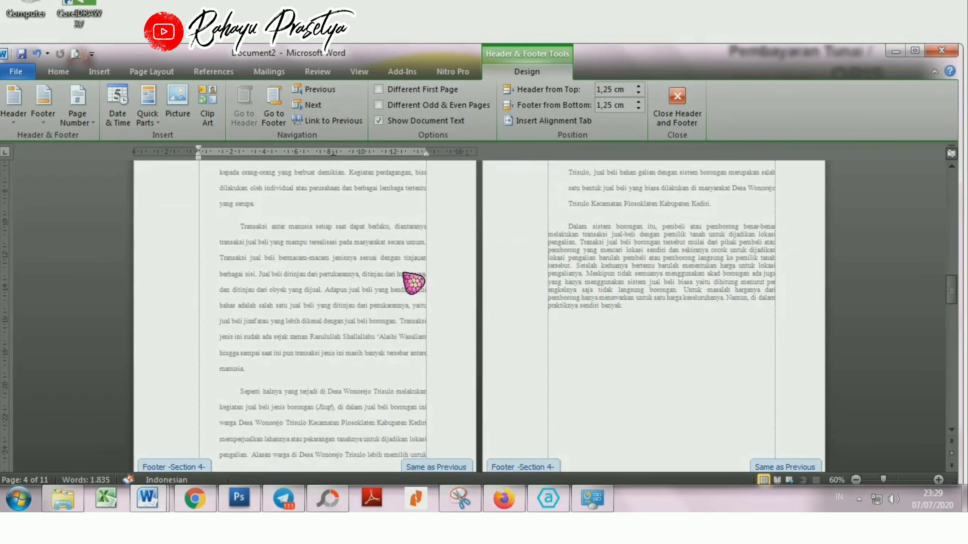
pyautogui.scroll(-3, 333, 424)
pyautogui.click(307, 373)
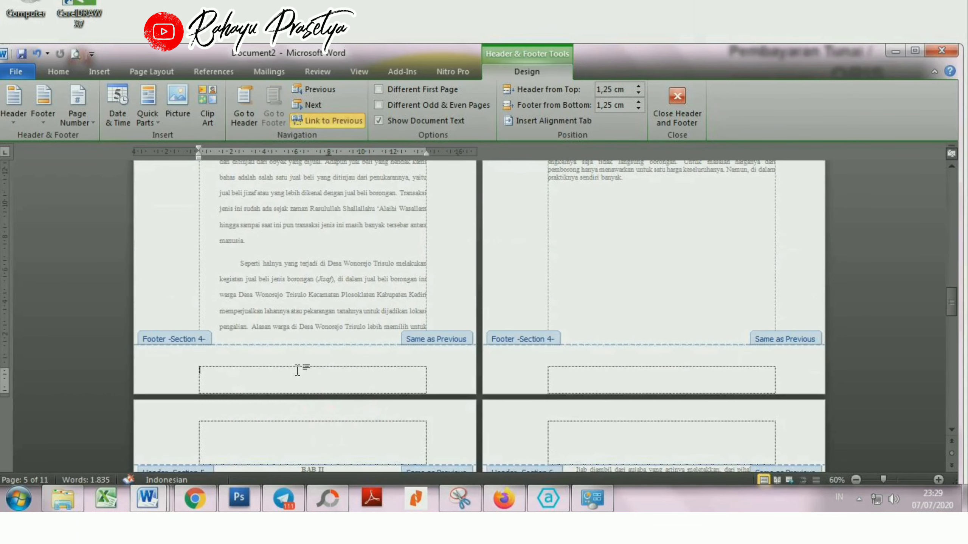
pyautogui.click(331, 121)
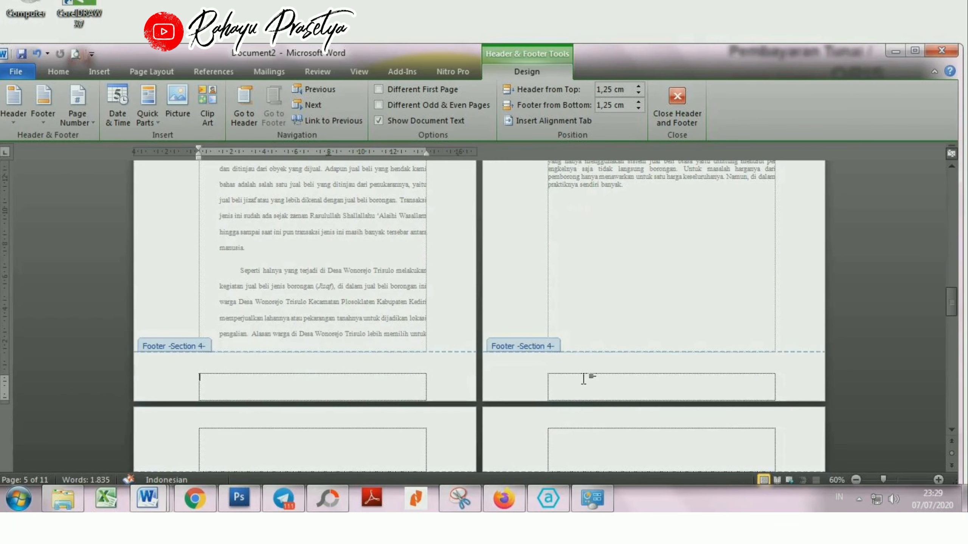
# Step: Unlink the Section 5 header and footer on the BAB II page from the previous section
pyautogui.scroll(-3, 587, 380)
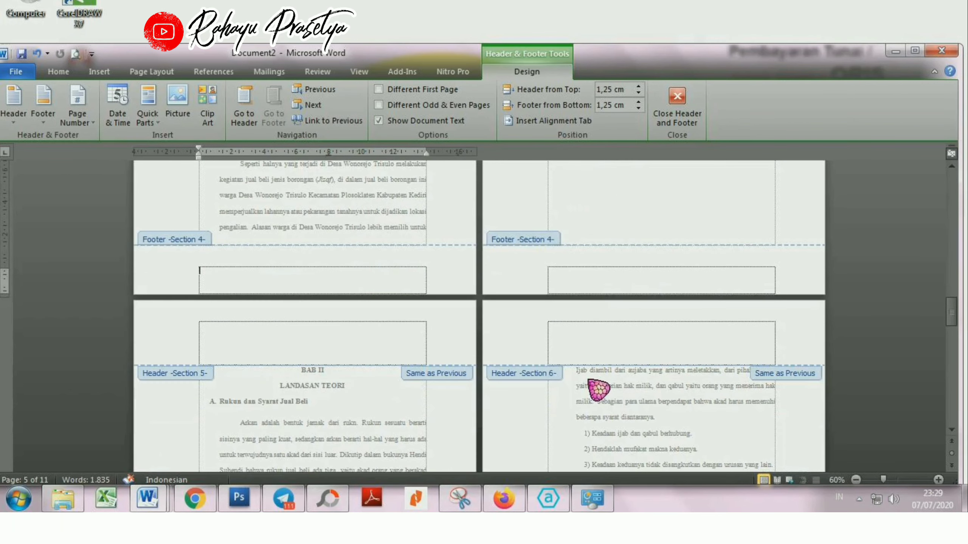
pyautogui.click(309, 353)
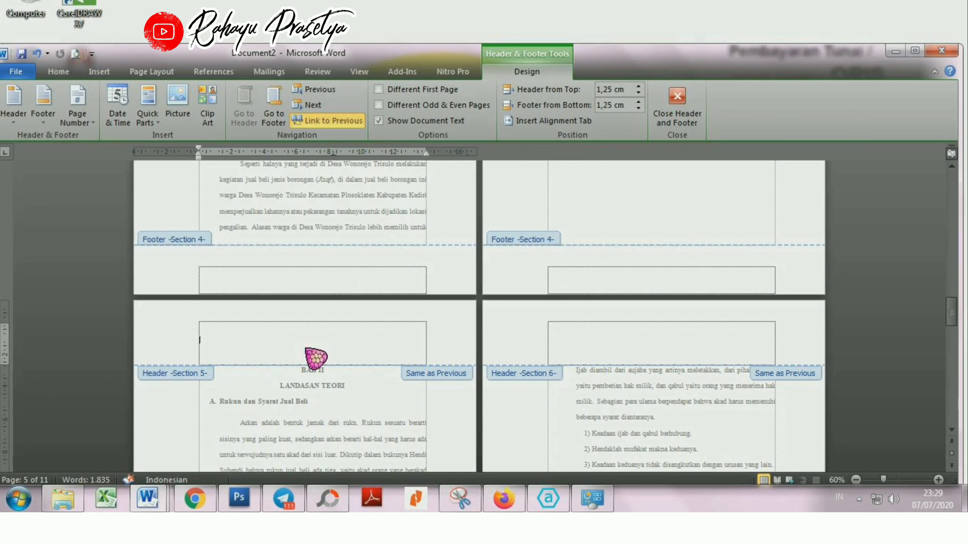
pyautogui.click(324, 121)
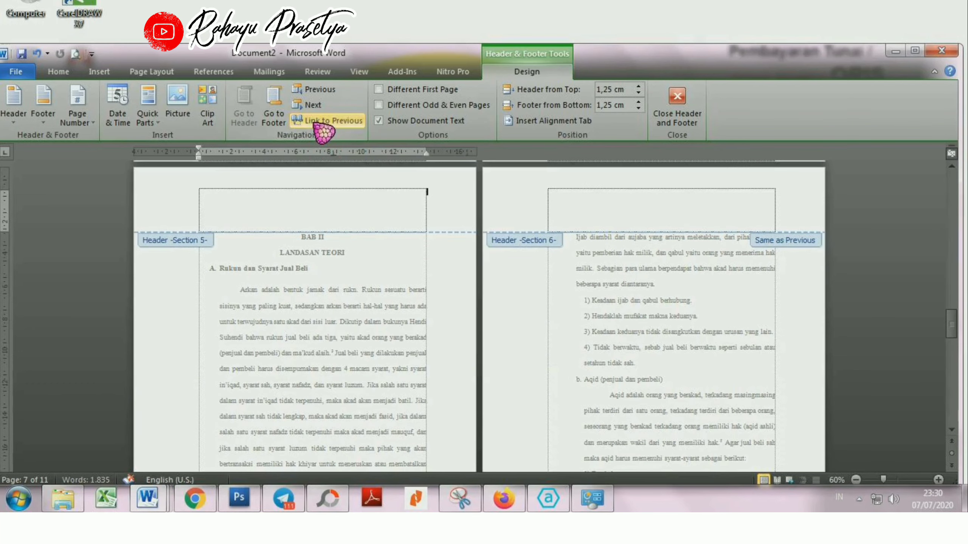
pyautogui.scroll(-5, 344, 278)
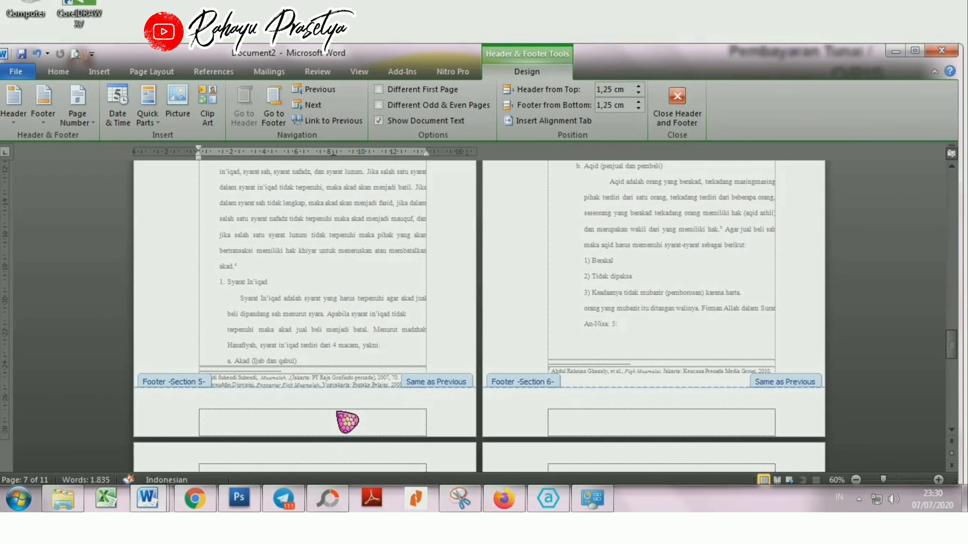
pyautogui.click(347, 422)
pyautogui.click(329, 122)
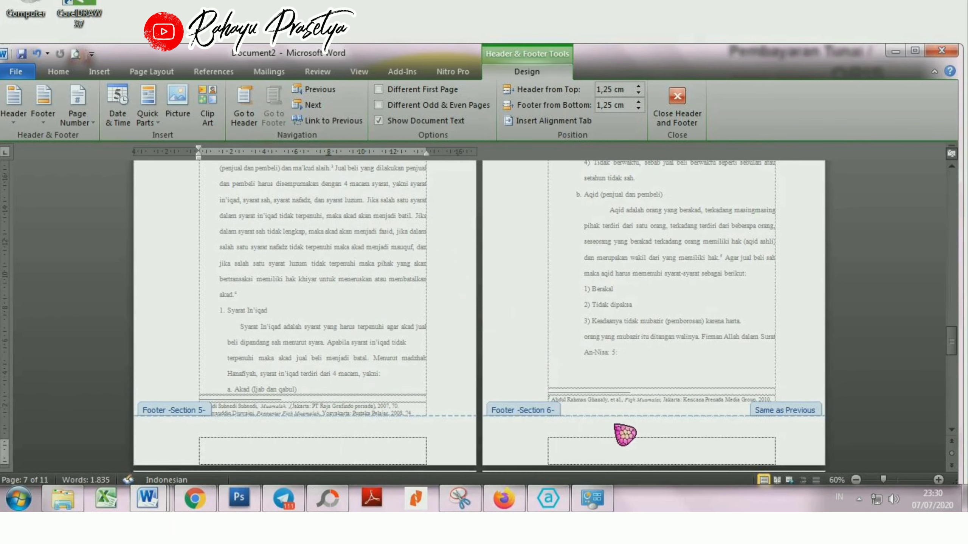
# Step: Unlink the Section 6 header and footer, on the page after the BAB II opening, from the previous section
pyautogui.scroll(5, 625, 434)
pyautogui.click(610, 239)
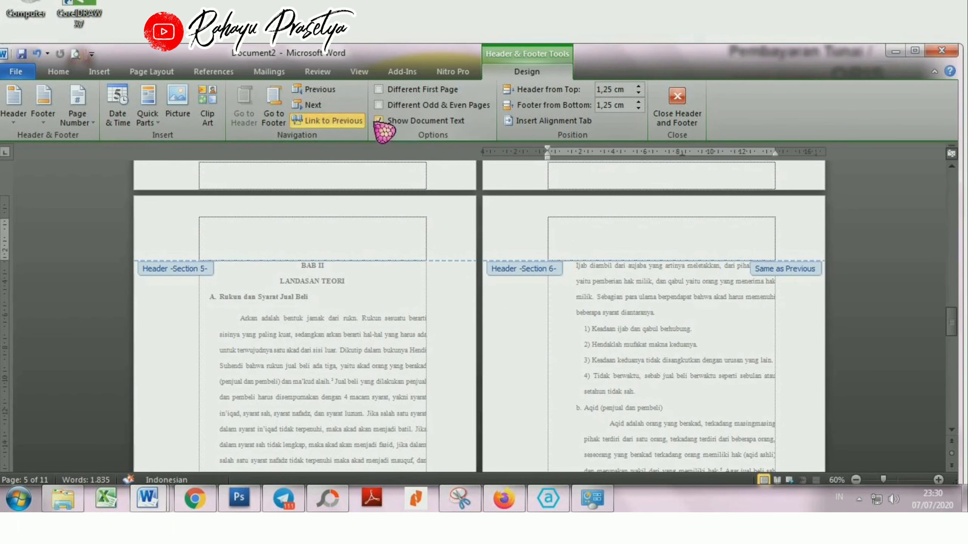
pyautogui.click(356, 122)
pyautogui.scroll(-6, 526, 316)
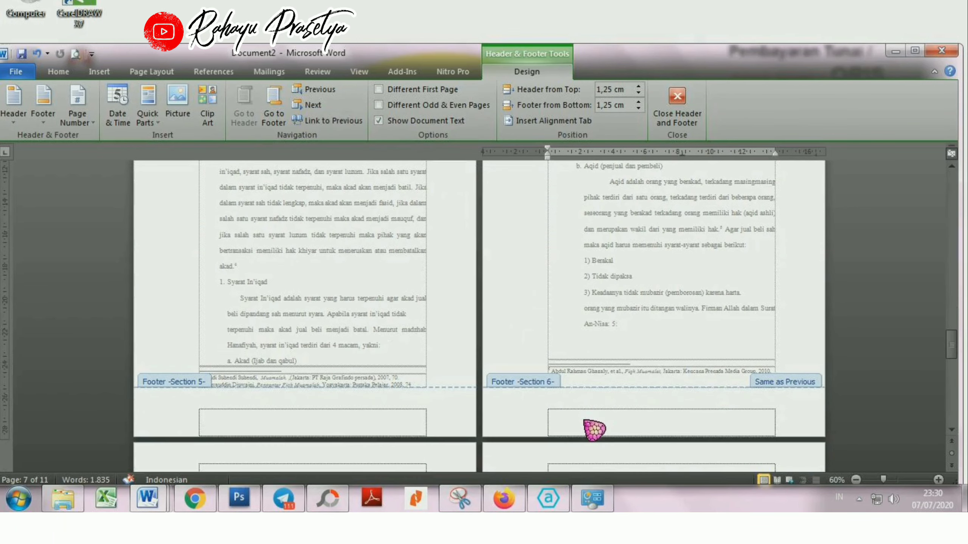
pyautogui.click(349, 122)
# Step: Turn off Link to Previous for the Section 7 header and footer on the periodic table page
pyautogui.scroll(-5, 436, 335)
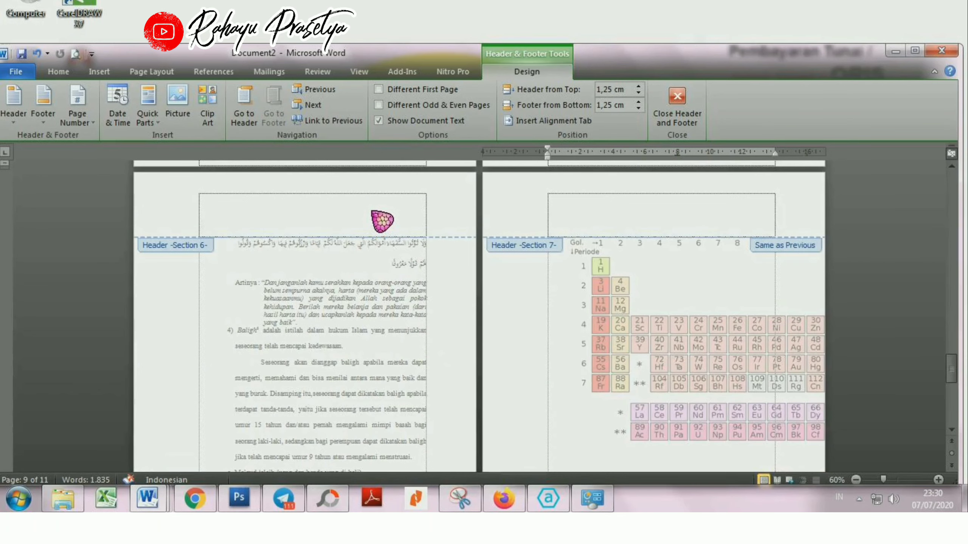
pyautogui.scroll(3, 328, 282)
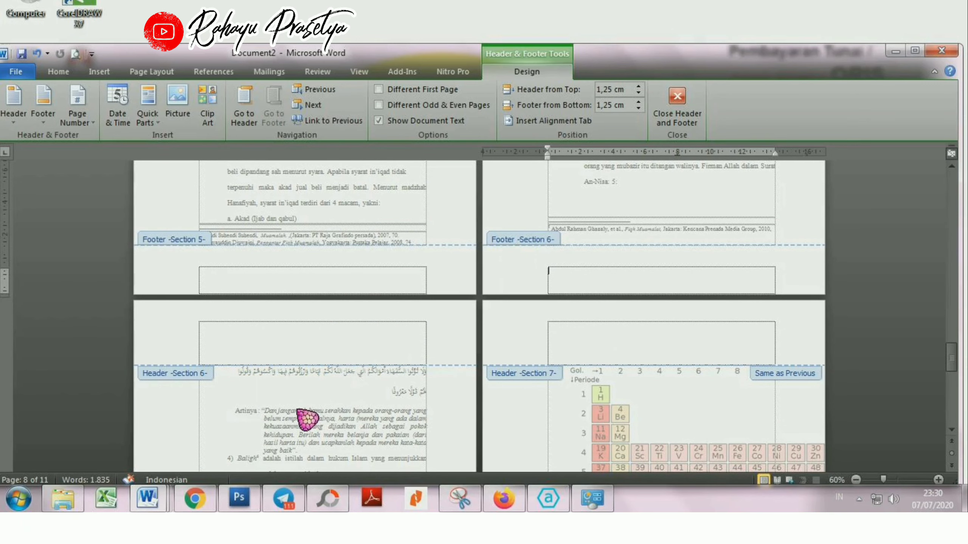
pyautogui.scroll(-7, 307, 420)
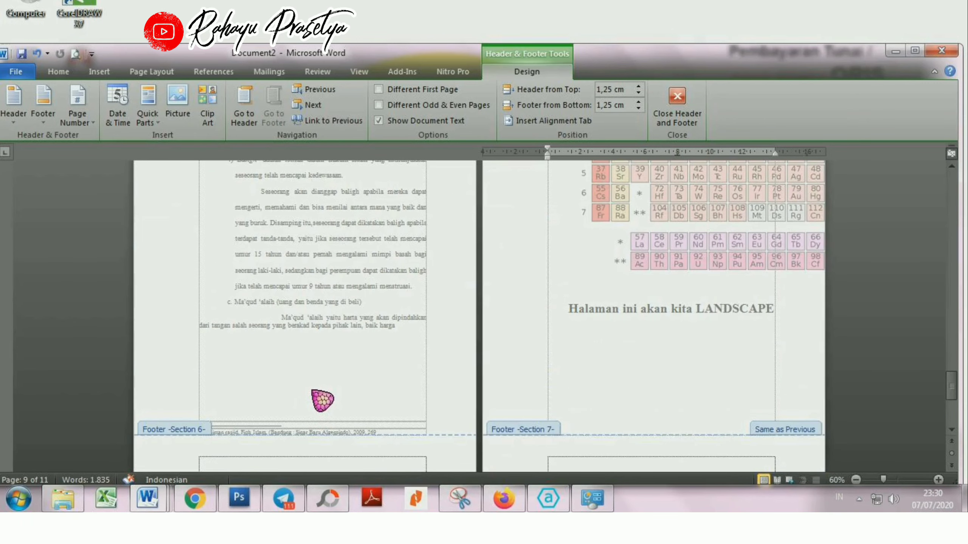
pyautogui.scroll(6, 324, 402)
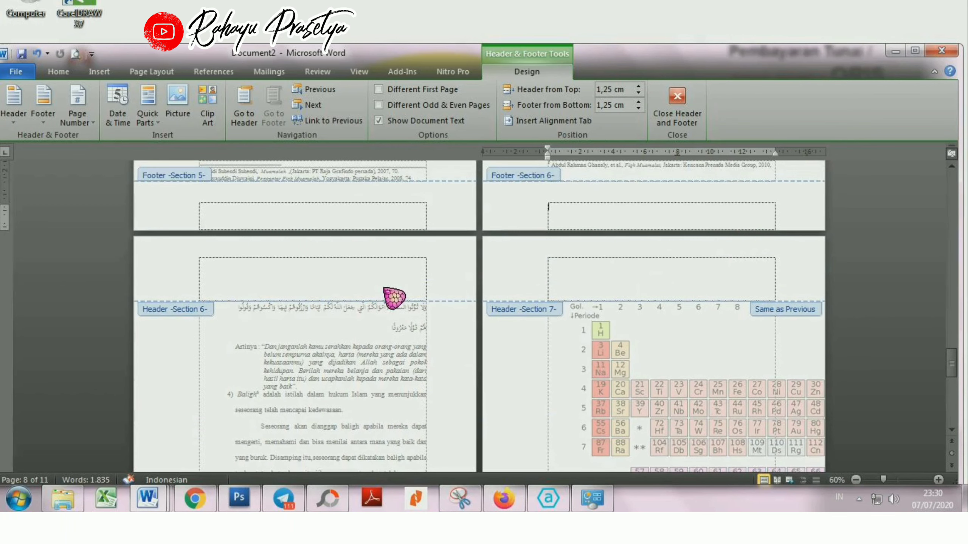
pyautogui.click(384, 289)
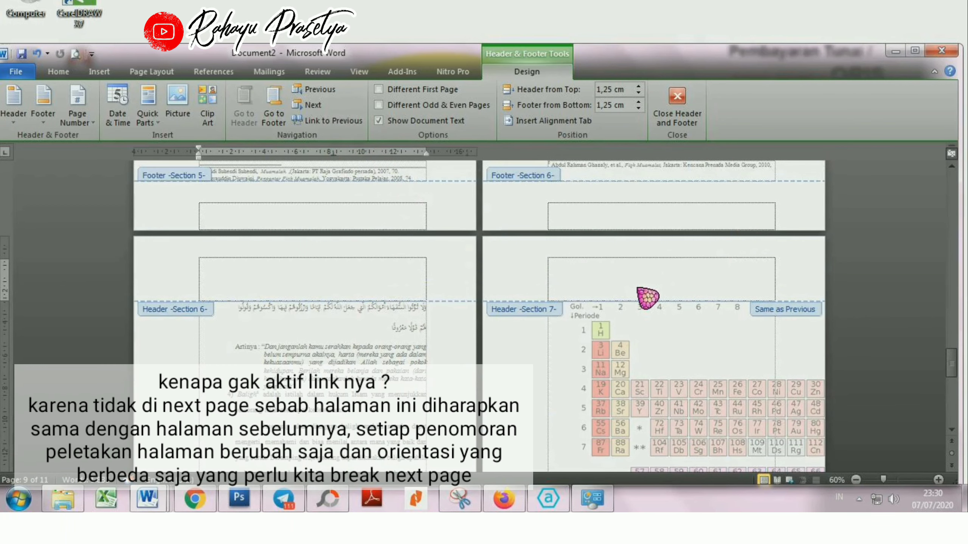
pyautogui.click(631, 282)
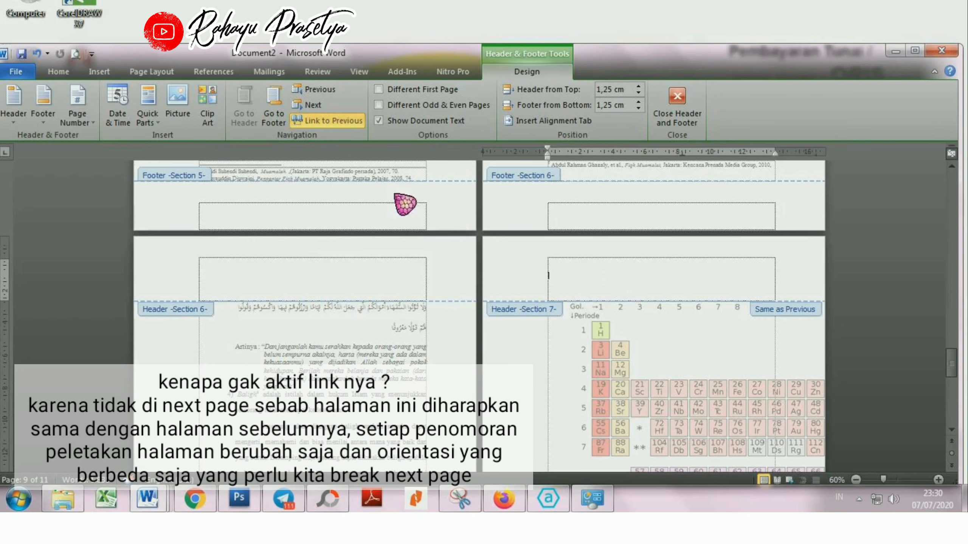
pyautogui.click(329, 122)
pyautogui.scroll(-5, 470, 243)
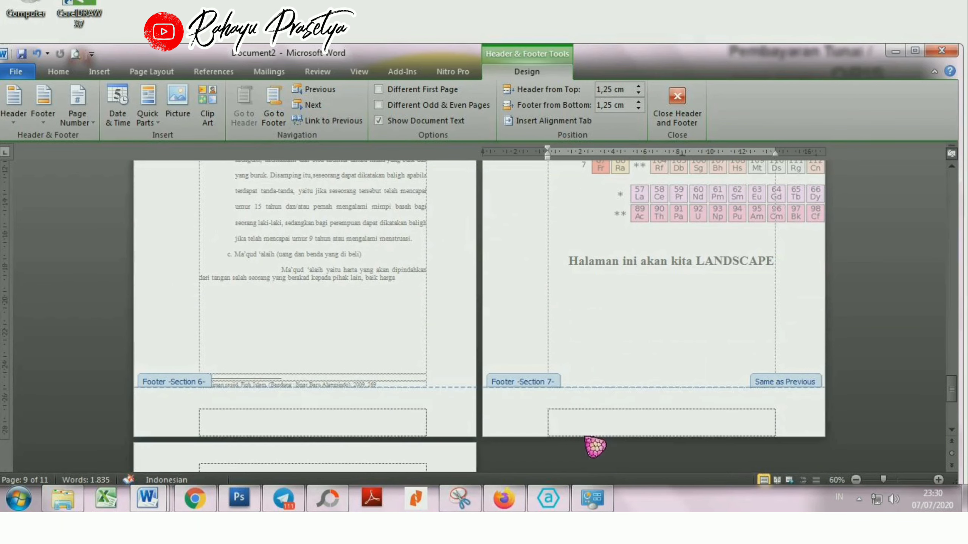
pyautogui.click(589, 425)
pyautogui.click(330, 121)
# Step: Turn off Link to Previous for the Section 8 header and footer on the PEDOMAN WAWANCARA page
pyautogui.scroll(-2, 358, 268)
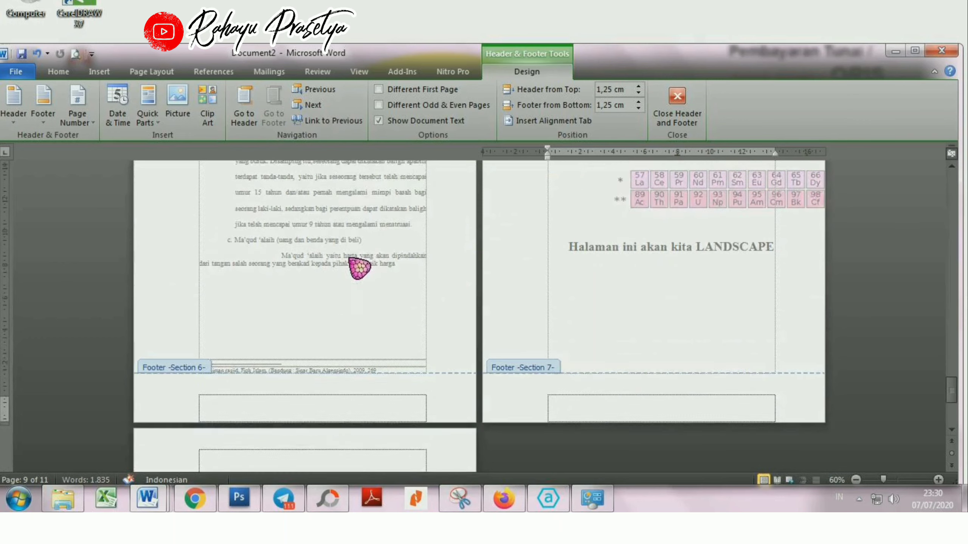
pyautogui.click(399, 404)
pyautogui.click(329, 120)
pyautogui.scroll(-6, 350, 190)
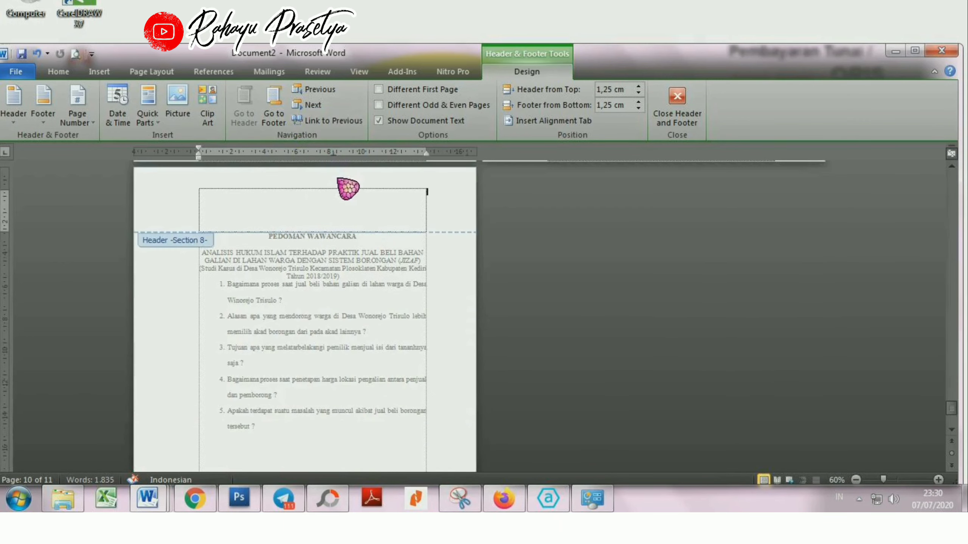
pyautogui.scroll(-2, 408, 387)
pyautogui.click(389, 439)
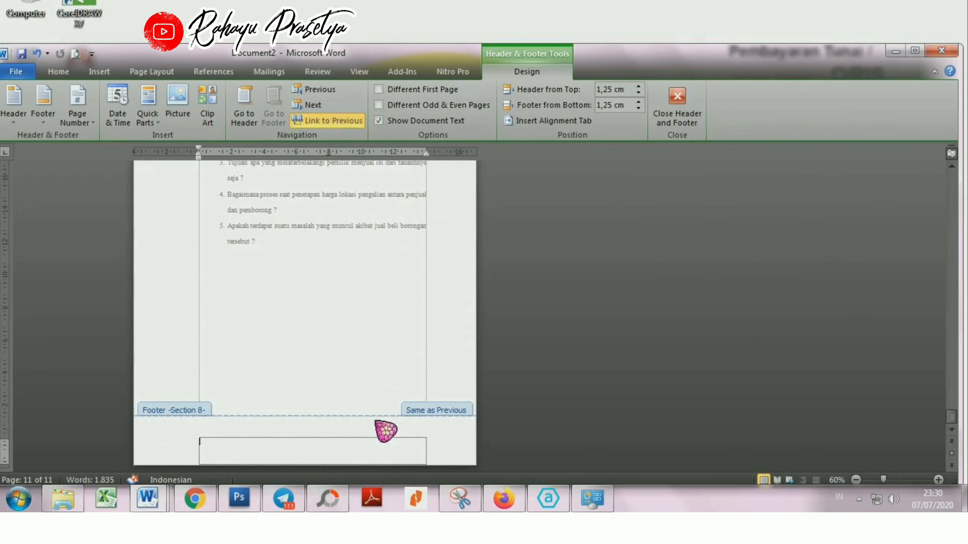
pyautogui.click(328, 121)
# Step: Insert a Plain Number 2 page number at the bottom of the page for Section 2, starting from the HALAMAN PERSEMBAHAN page
pyautogui.moveTo(952, 417); pyautogui.dragTo(946, 169)
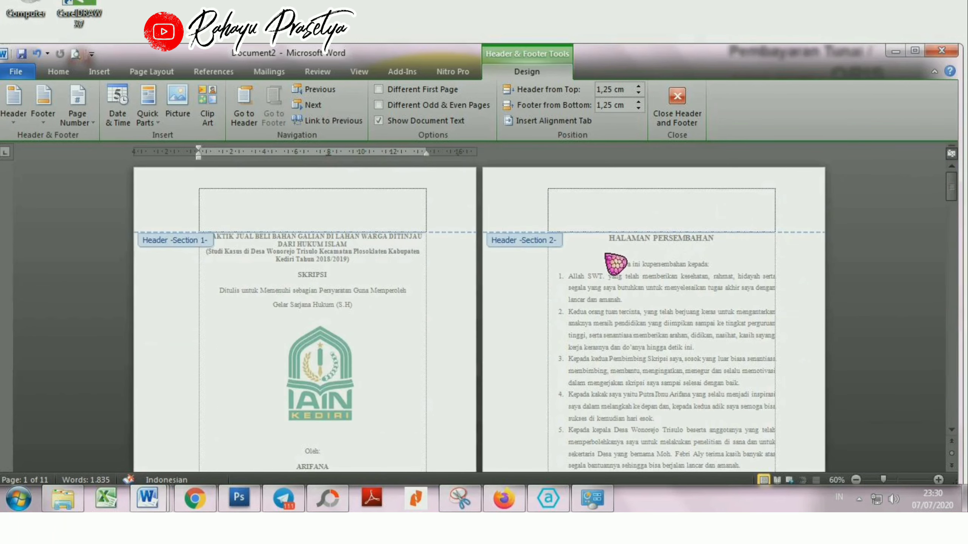
pyautogui.scroll(-3, 615, 263)
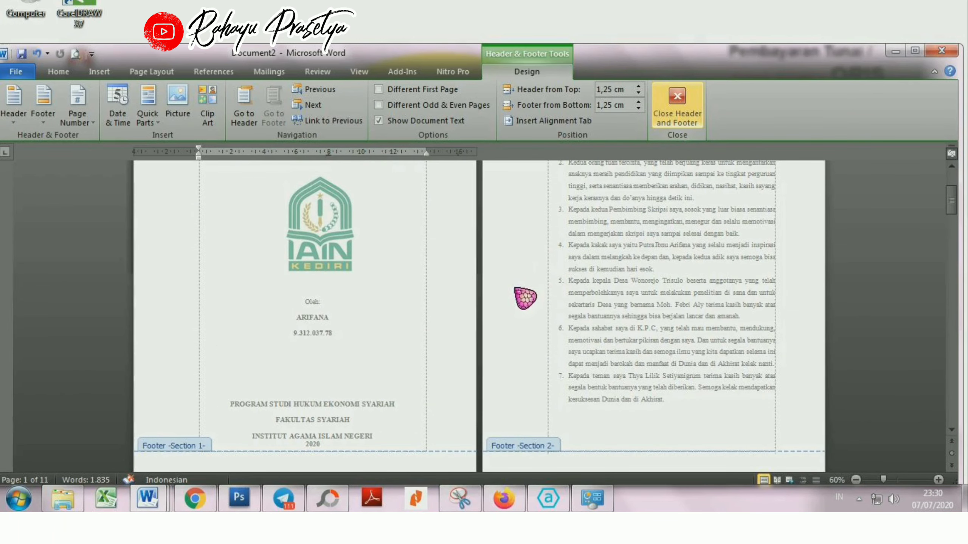
pyautogui.scroll(3, 796, 259)
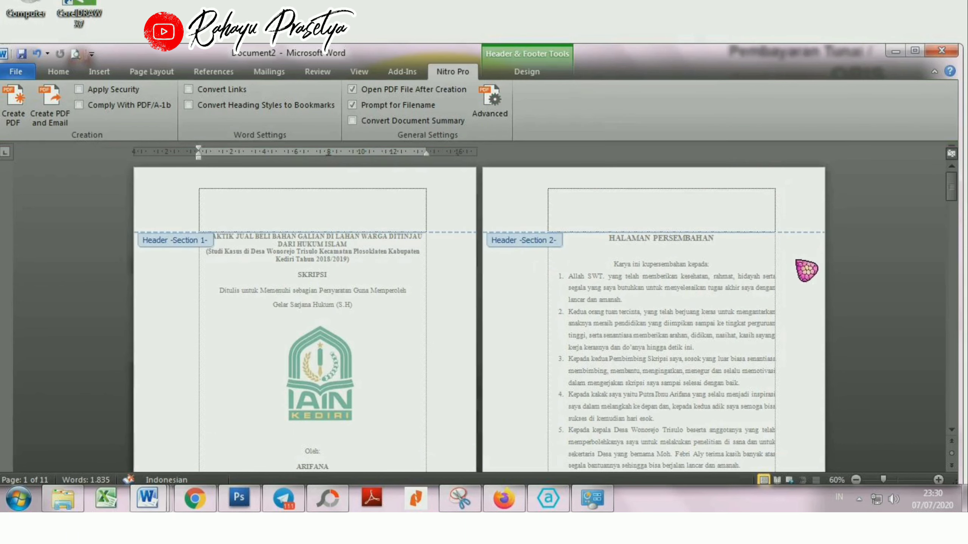
pyautogui.click(732, 206)
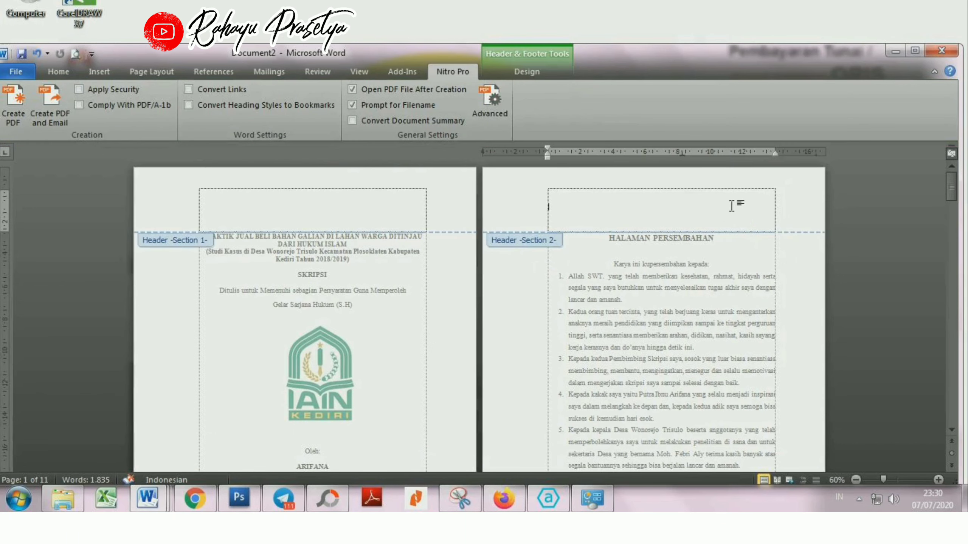
pyautogui.click(541, 73)
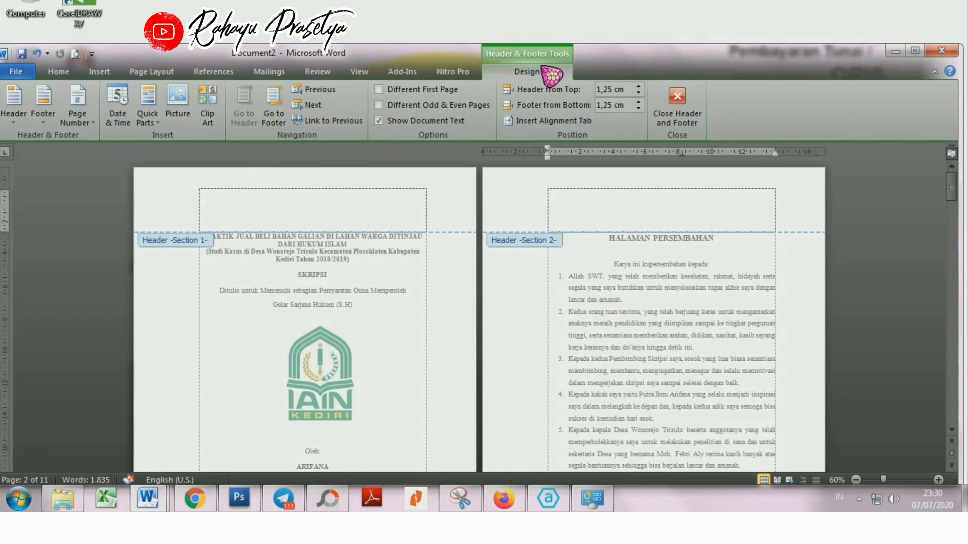
pyautogui.click(79, 122)
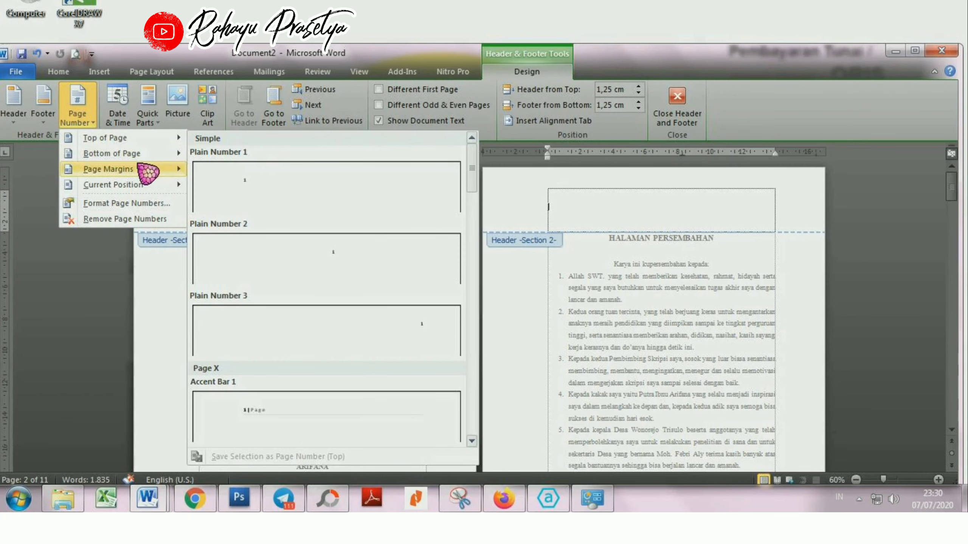
pyautogui.moveTo(160, 154)
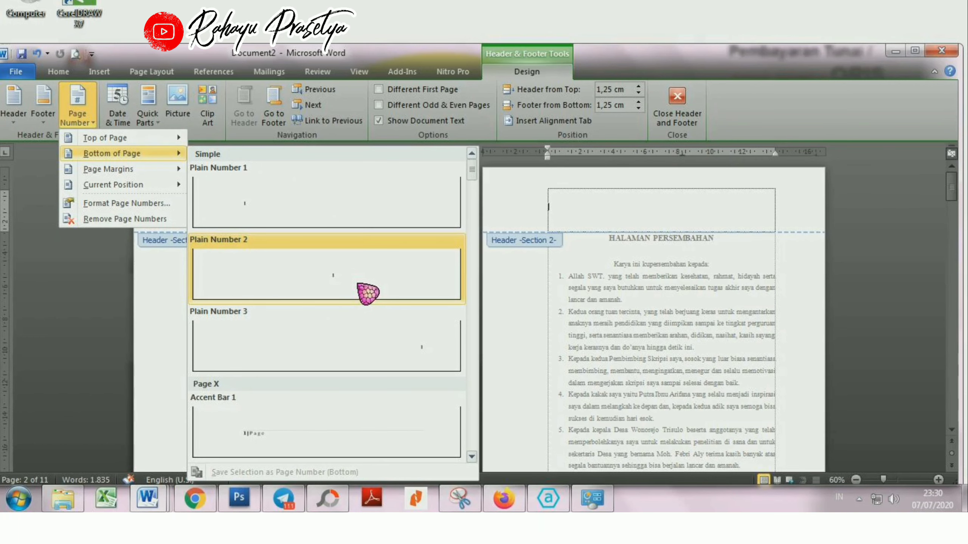
pyautogui.click(368, 293)
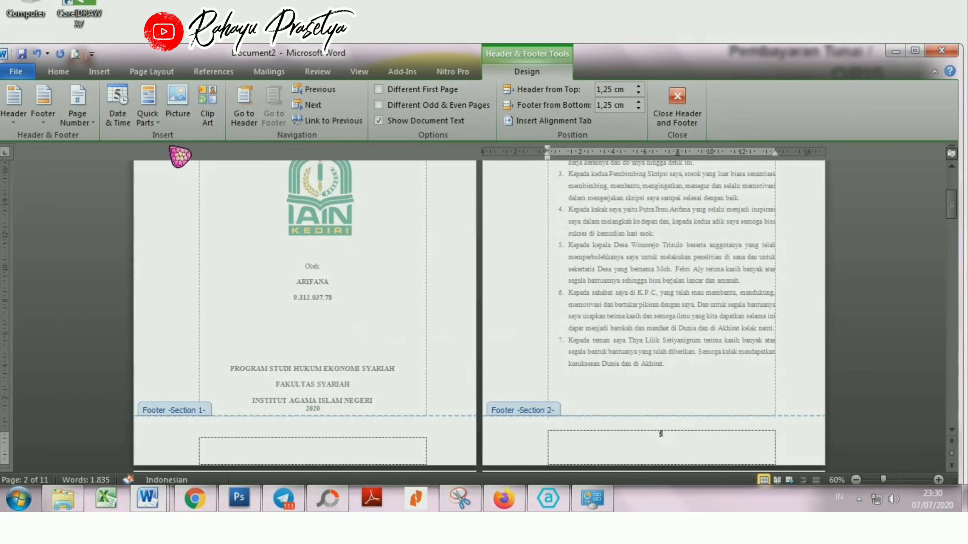
# Step: Format the Section 2 page numbers as i, ii, iii and start the numbering at i
pyautogui.click(91, 117)
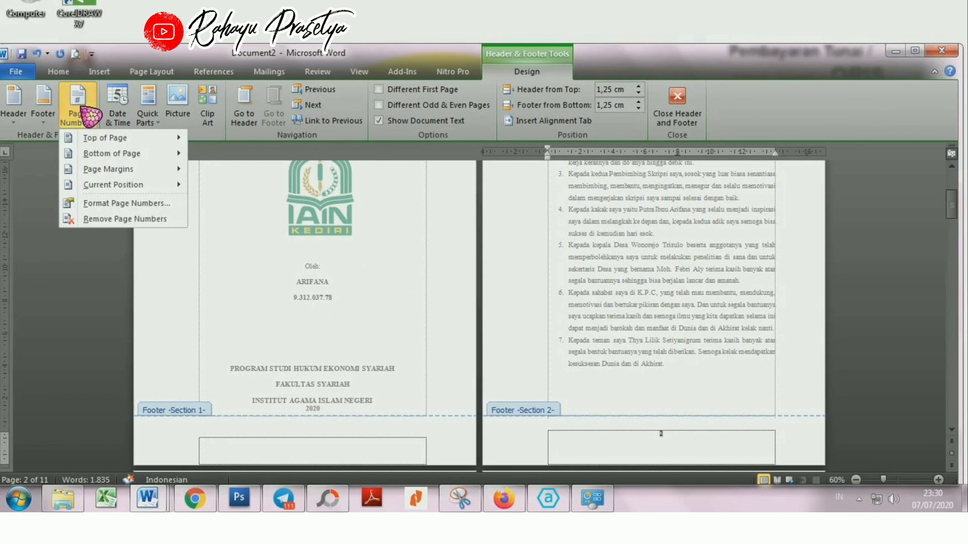
pyautogui.click(123, 199)
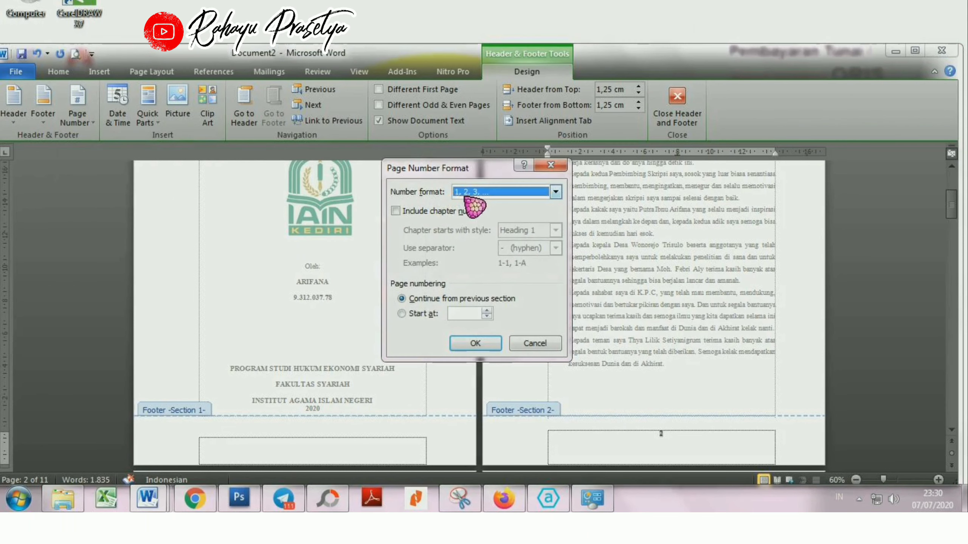
pyautogui.click(472, 192)
pyautogui.click(471, 232)
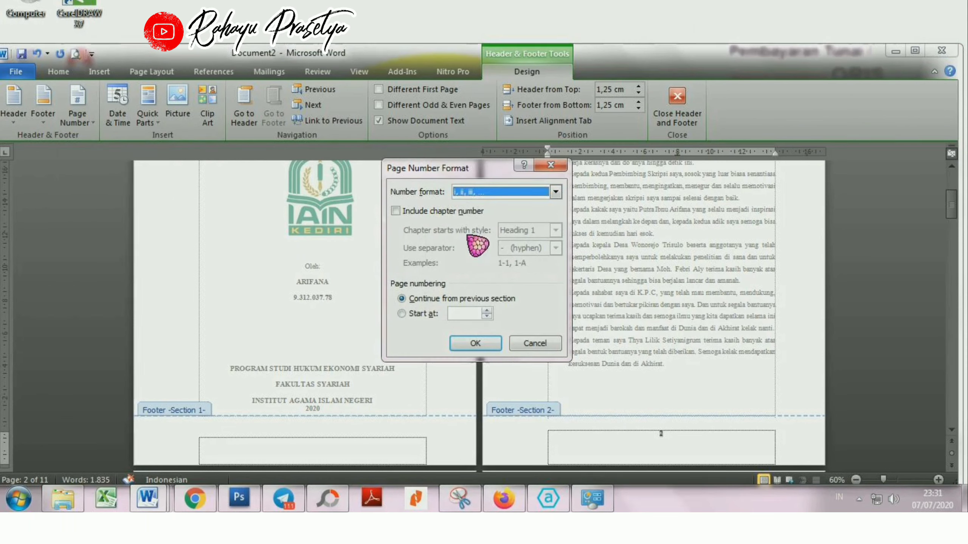
pyautogui.click(486, 311)
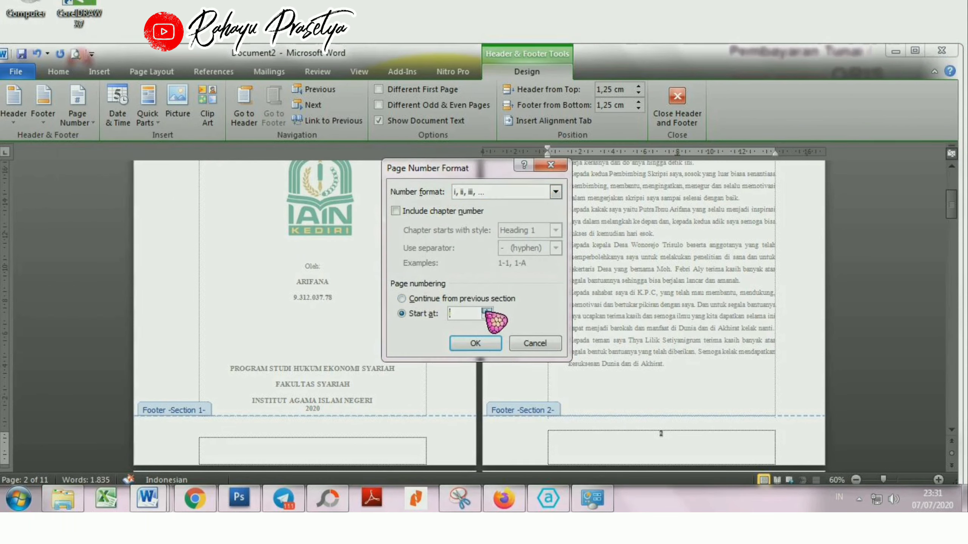
pyautogui.click(485, 348)
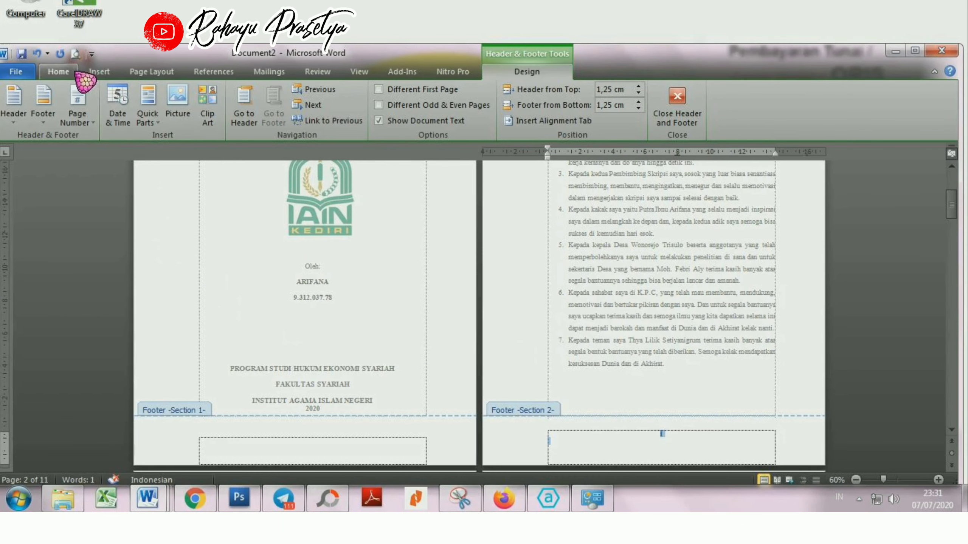
# Step: Set the font of the Section 2 page number to Times New Roman and close header and footer editing
pyautogui.click(61, 72)
pyautogui.click(172, 96)
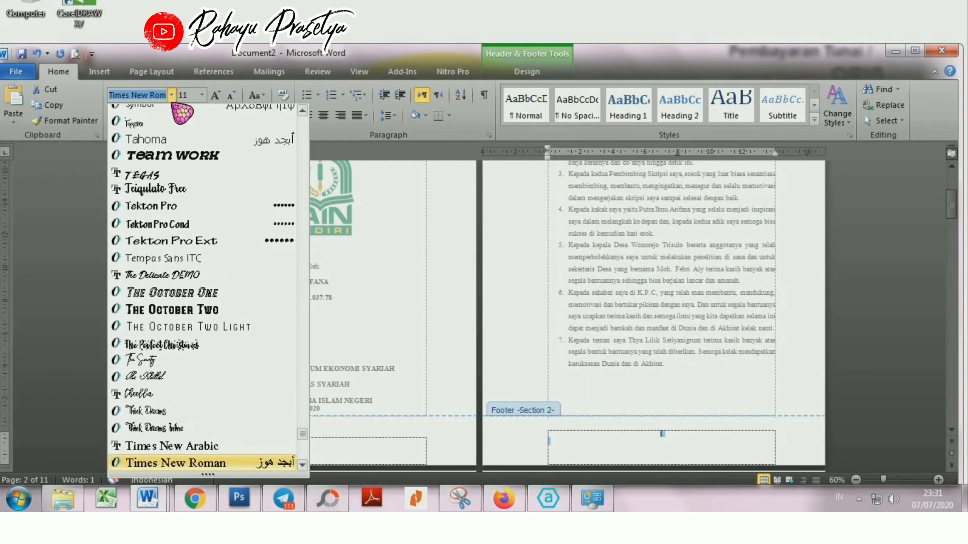
pyautogui.click(190, 462)
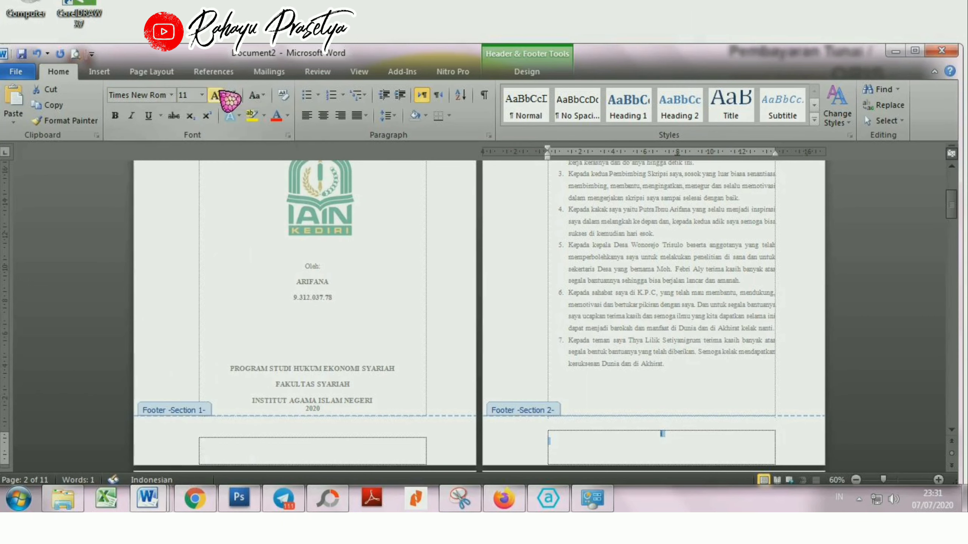
pyautogui.click(536, 73)
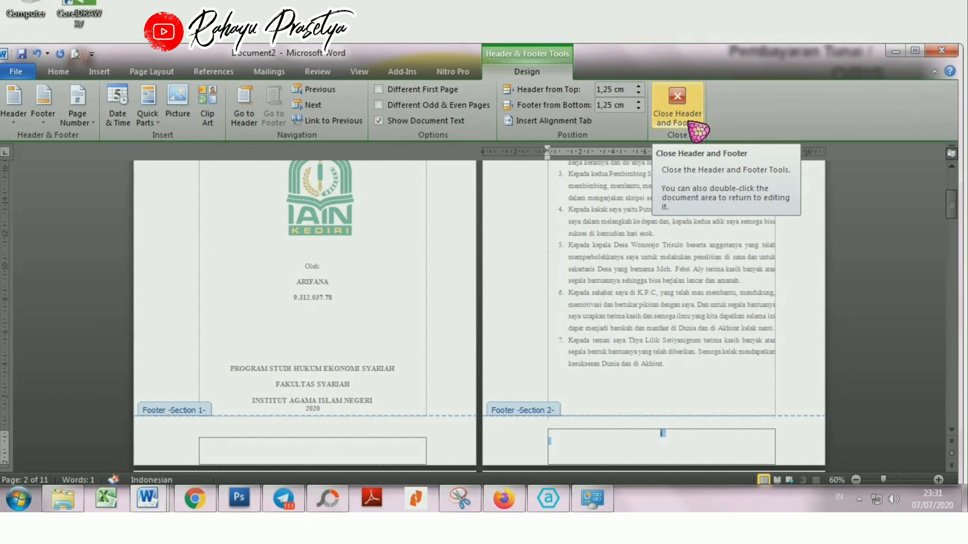
pyautogui.click(697, 131)
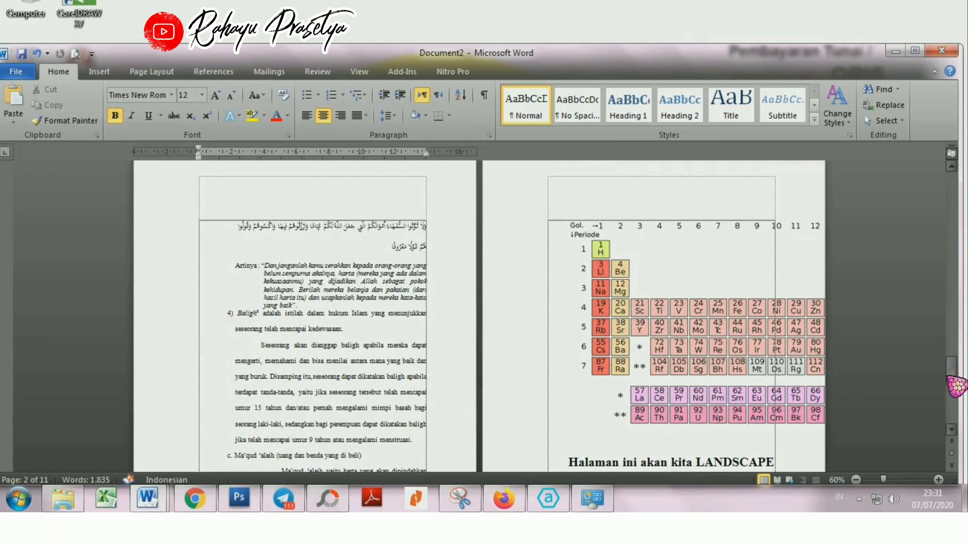
# Step: Insert a Plain Number 2 page number at the bottom of the BAB I page in Section 3
pyautogui.moveTo(955, 381); pyautogui.dragTo(951, 198)
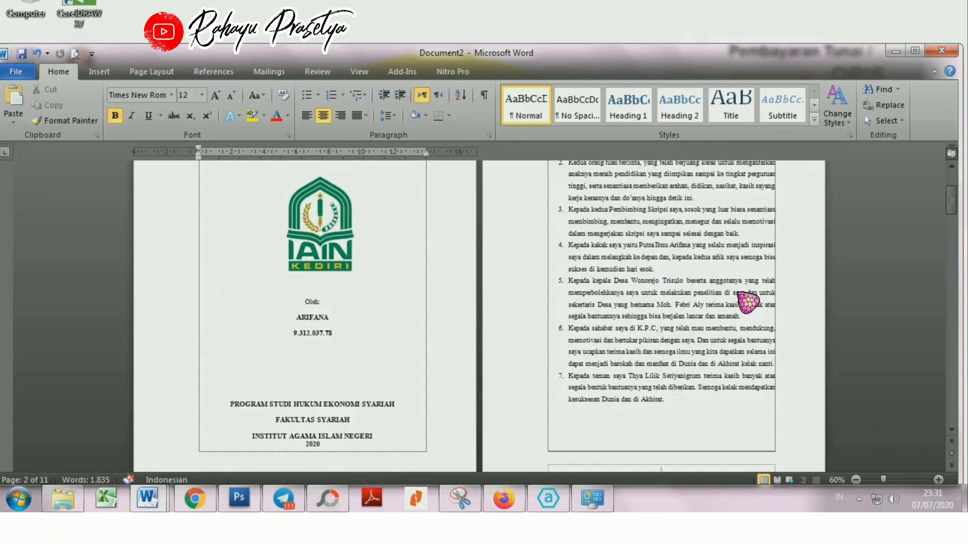
pyautogui.scroll(-15, 748, 302)
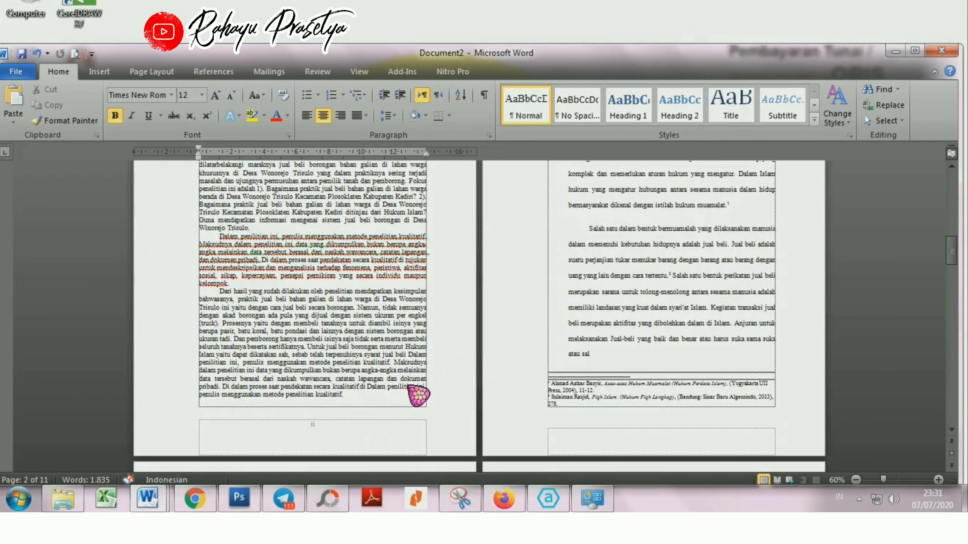
pyautogui.scroll(15, 337, 424)
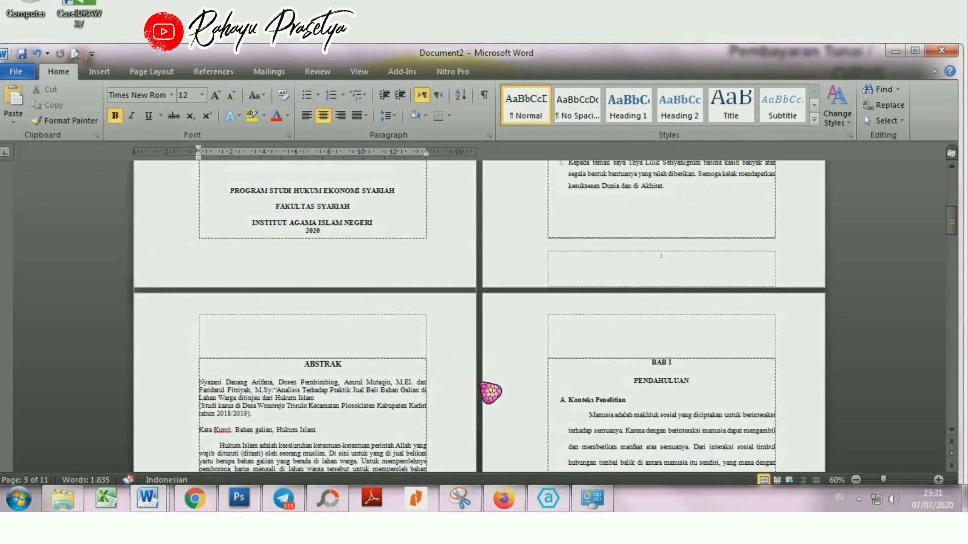
pyautogui.scroll(-15, 616, 355)
pyautogui.scroll(-6, 621, 353)
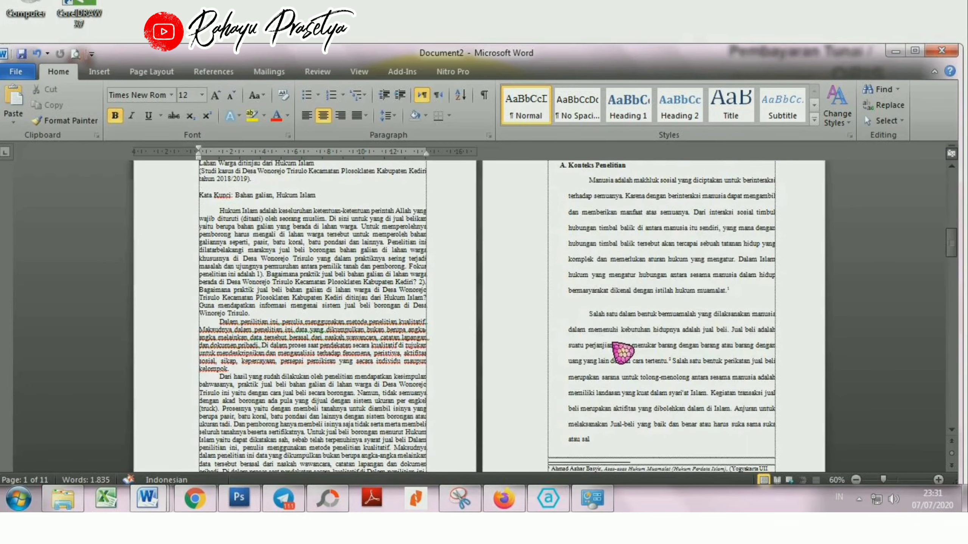
pyautogui.scroll(8, 633, 363)
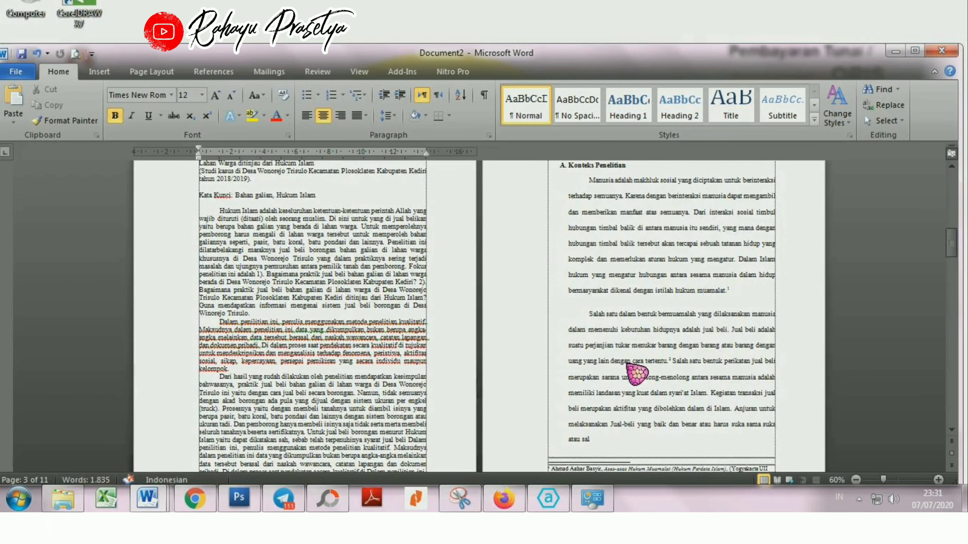
pyautogui.scroll(-7, 691, 297)
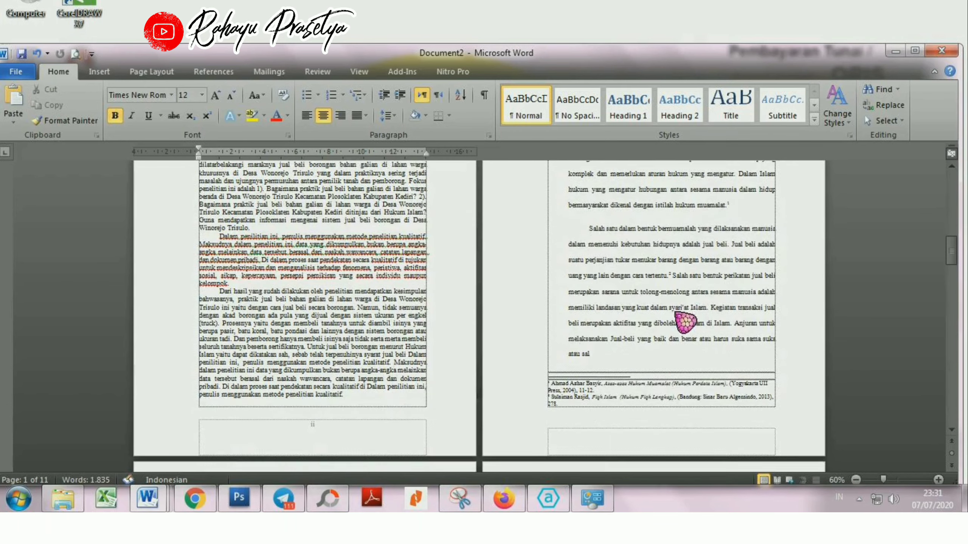
pyautogui.doubleClick(647, 379)
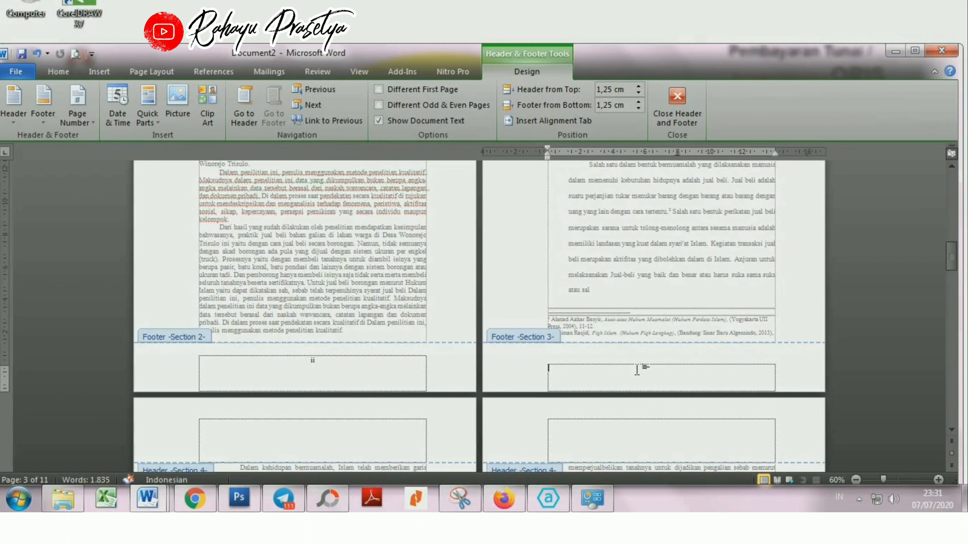
pyautogui.click(97, 128)
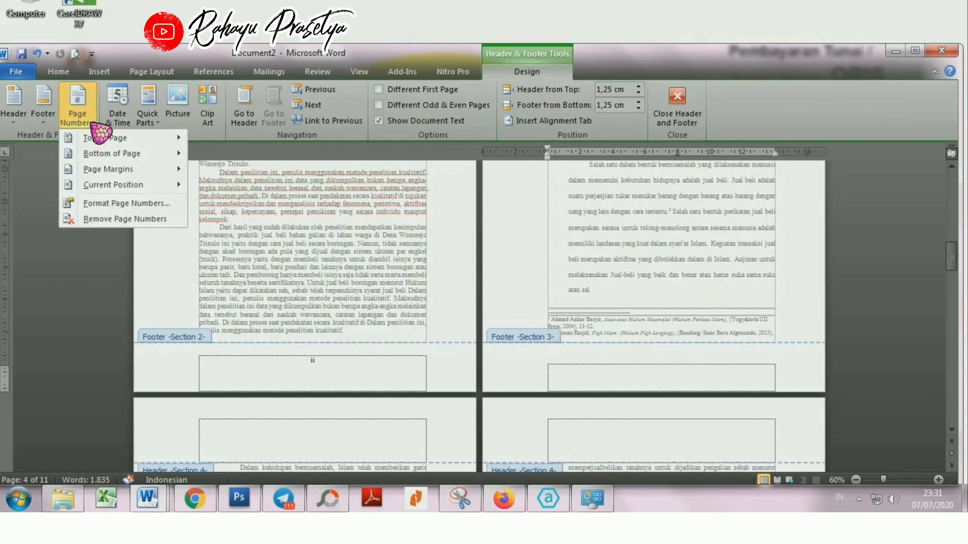
pyautogui.moveTo(114, 154)
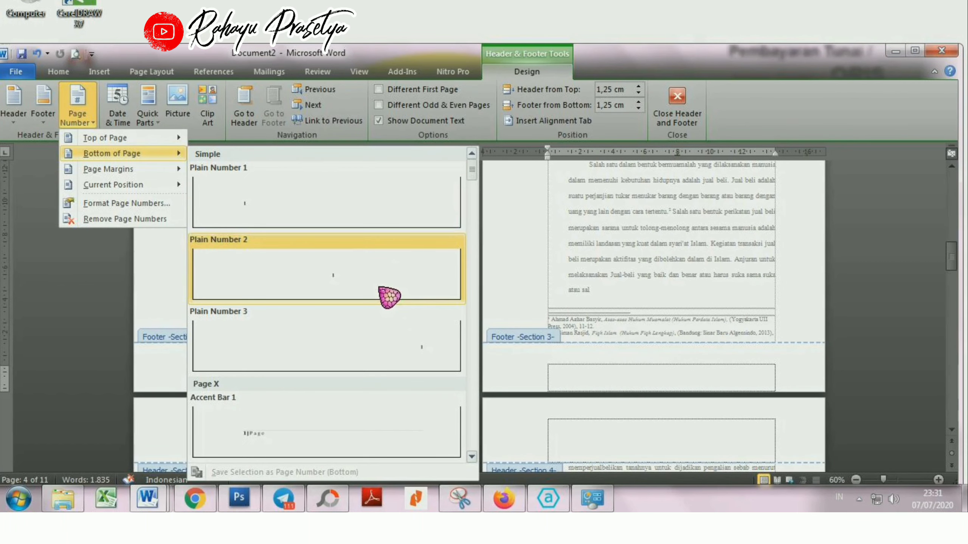
pyautogui.click(389, 296)
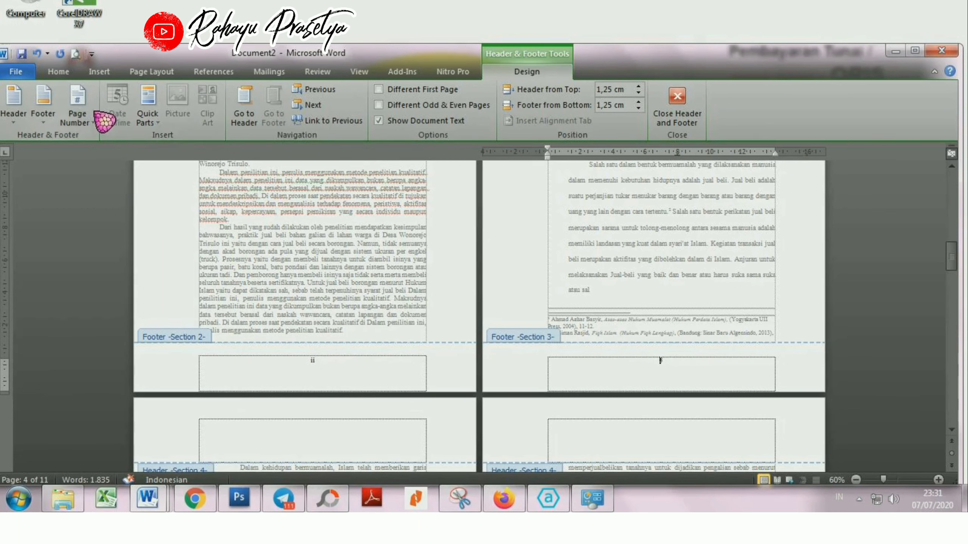
# Step: Format the Section 3 page numbers as 1, 2, 3 and start the numbering at 1
pyautogui.click(80, 114)
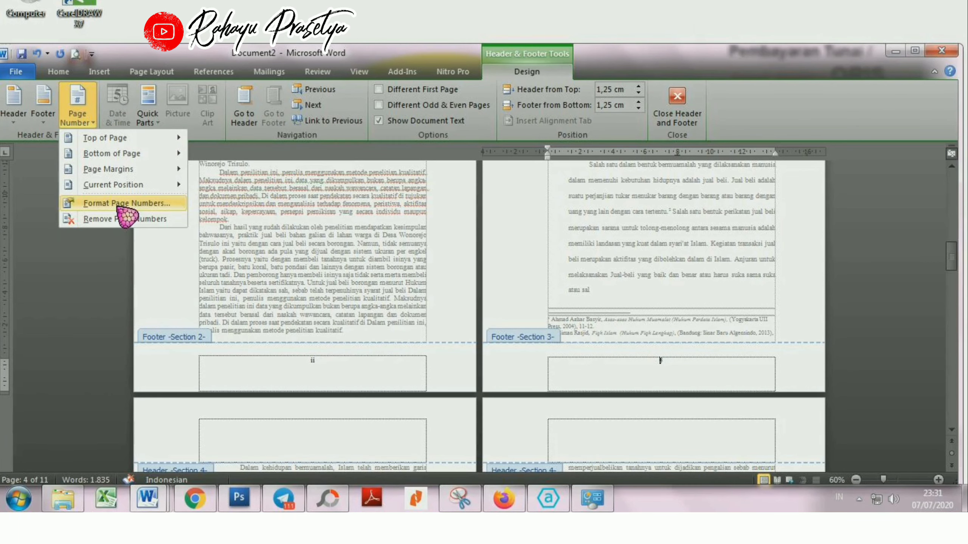
pyautogui.click(145, 204)
pyautogui.click(486, 311)
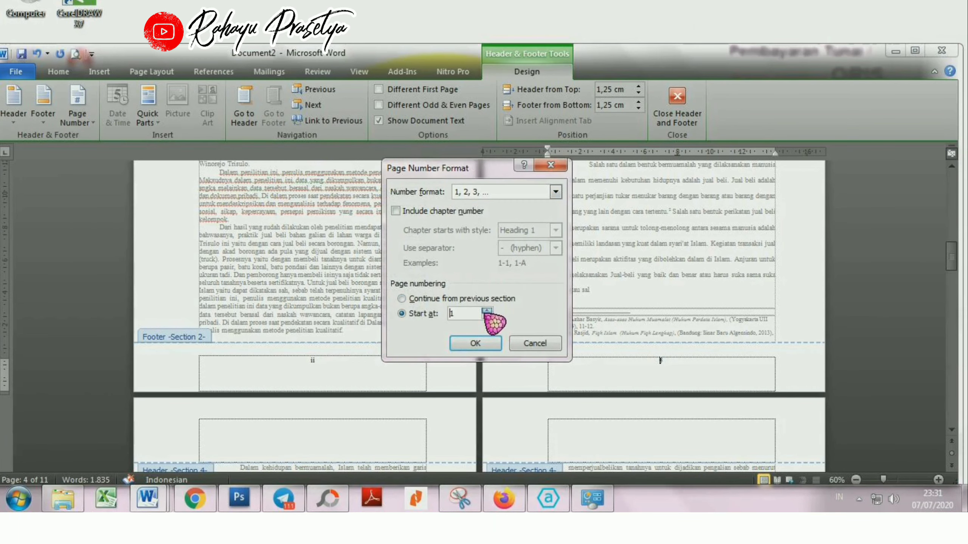
pyautogui.click(476, 344)
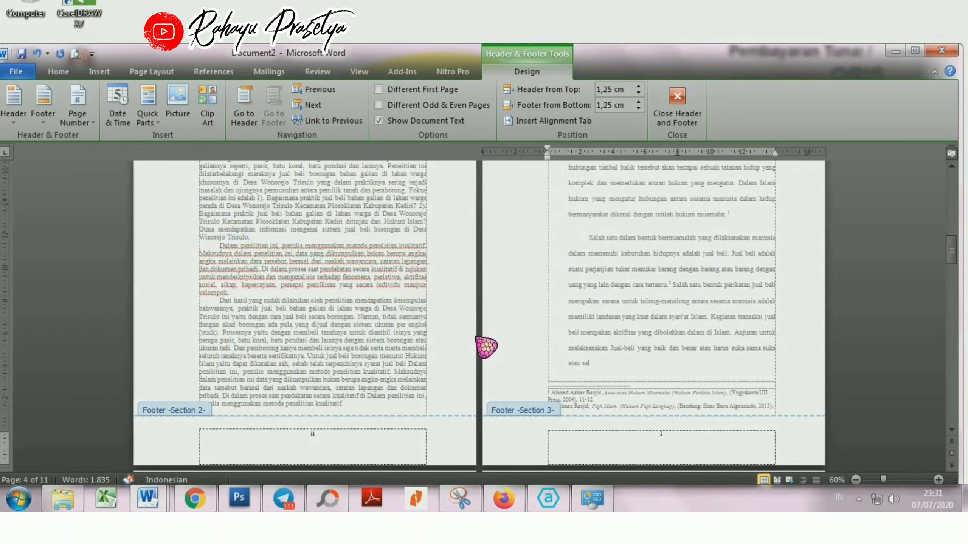
# Step: Increase the font size of the Section 3 page number by one step and close header and footer editing
pyautogui.click(58, 72)
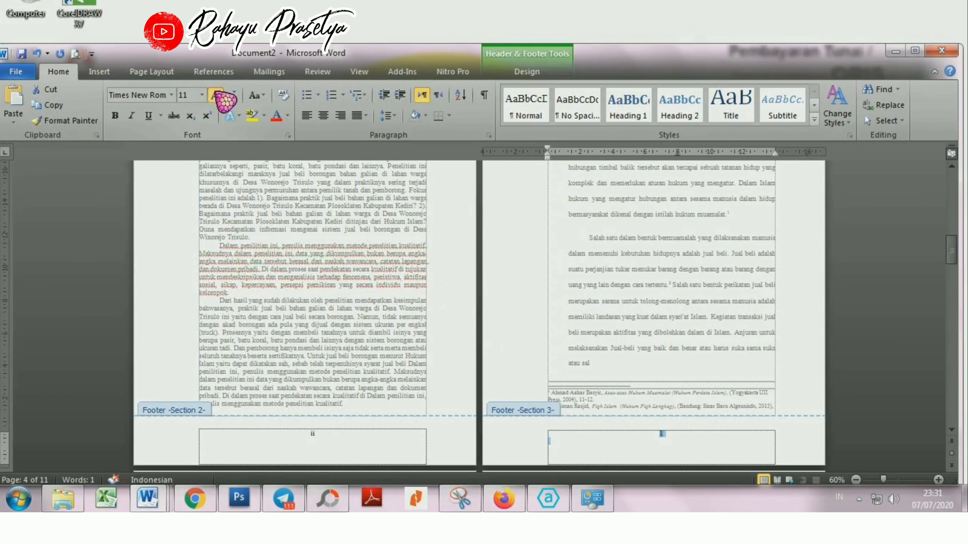
pyautogui.click(215, 95)
pyautogui.click(555, 76)
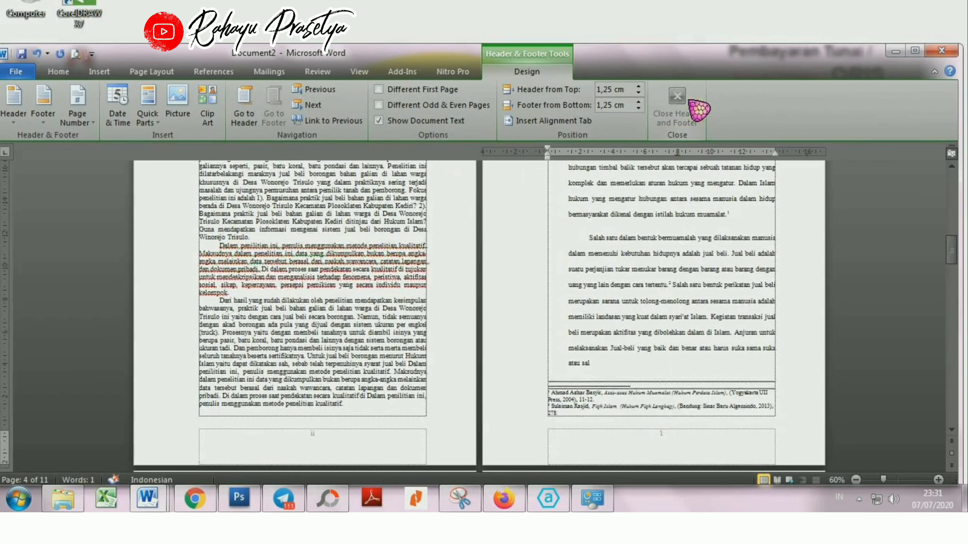
pyautogui.click(691, 100)
# Step: Insert a Plain Number 3 page number at the top of the Section 4 pages that follow the BAB I opening page
pyautogui.scroll(3, 865, 299)
pyautogui.moveTo(951, 390); pyautogui.dragTo(951, 176)
pyautogui.scroll(-6, 648, 335)
pyautogui.scroll(-15, 647, 354)
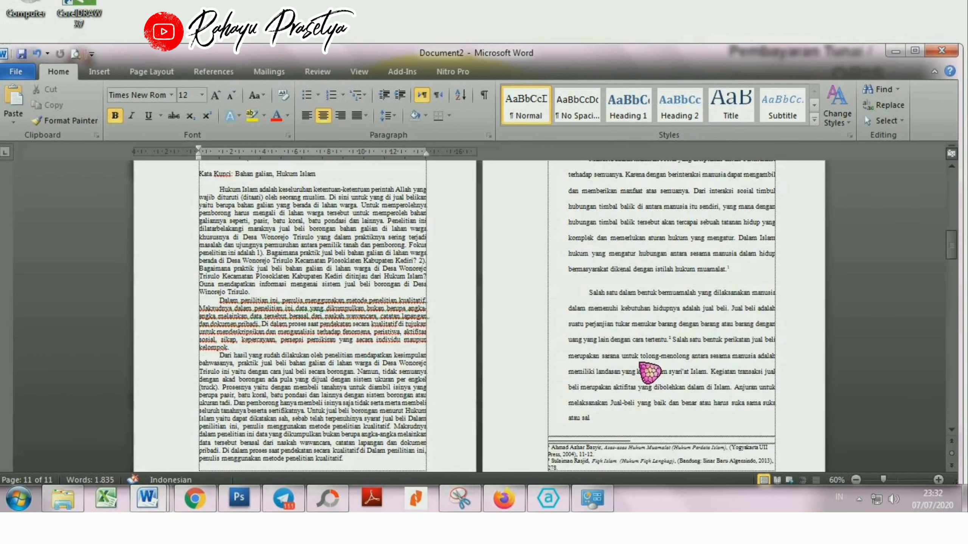
pyautogui.scroll(-3, 385, 419)
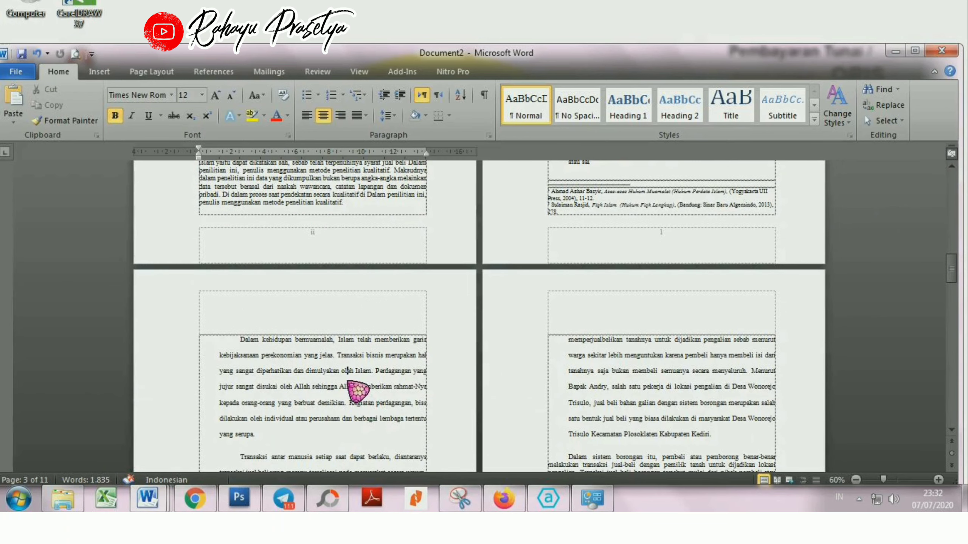
pyautogui.click(347, 370)
pyautogui.doubleClick(410, 317)
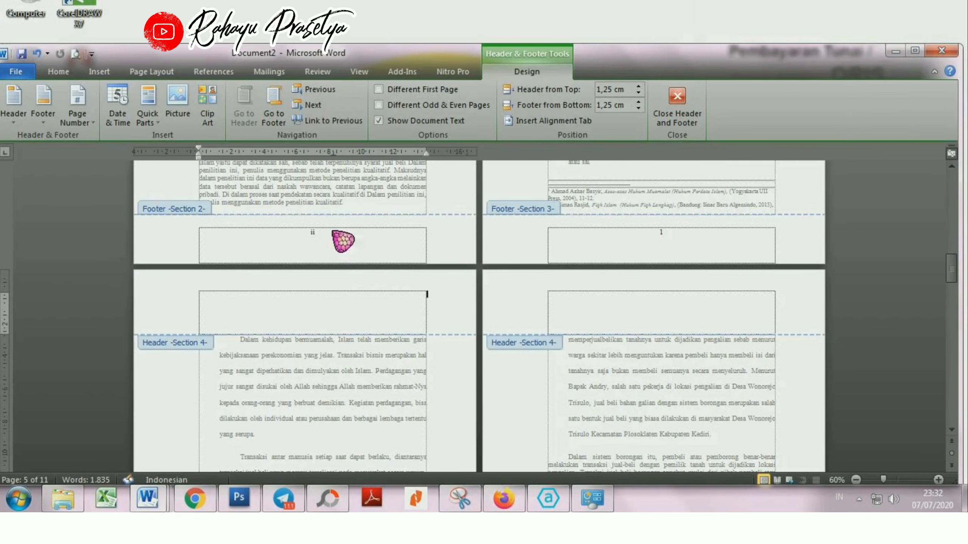
pyautogui.click(101, 123)
pyautogui.moveTo(101, 138)
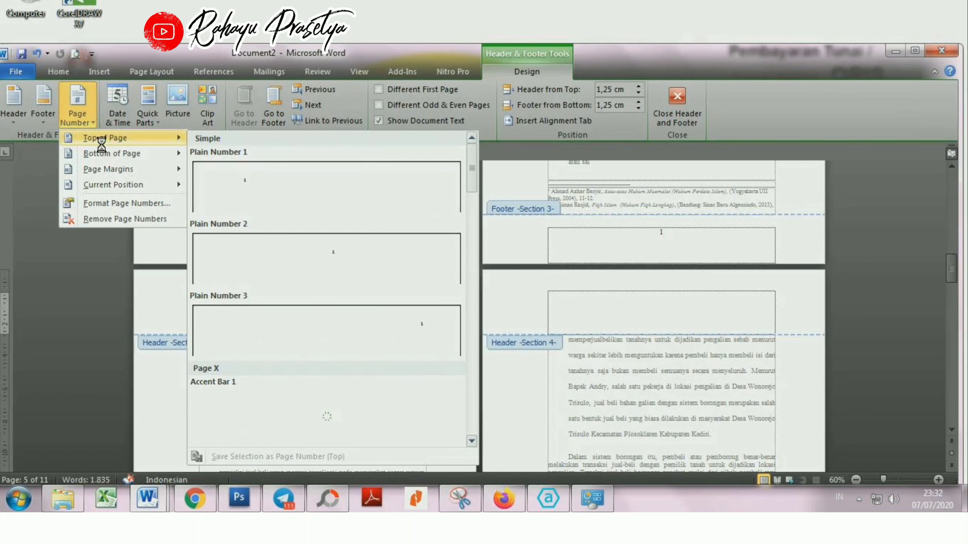
pyautogui.click(383, 327)
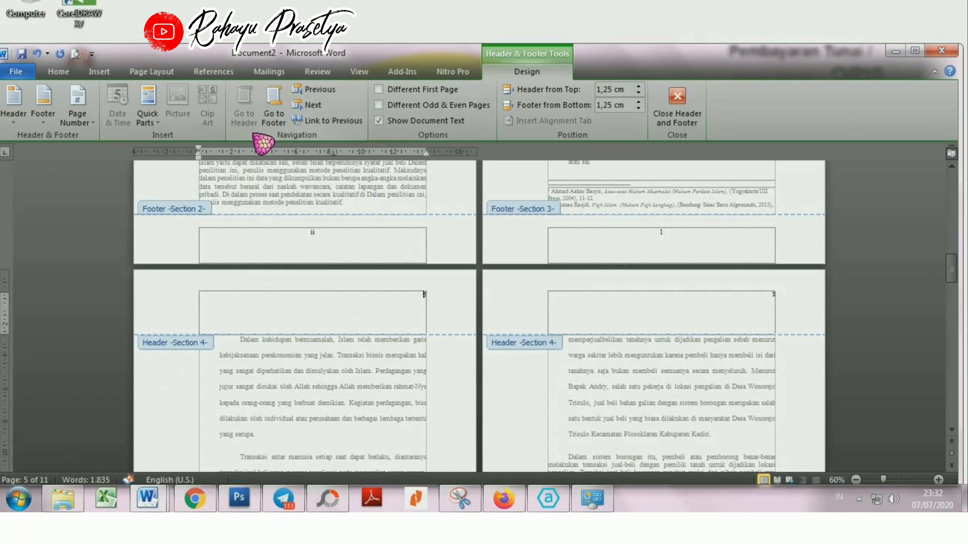
# Step: Set the Section 4 header page number to Times New Roman, size 12, and close header and footer editing
pyautogui.click(59, 72)
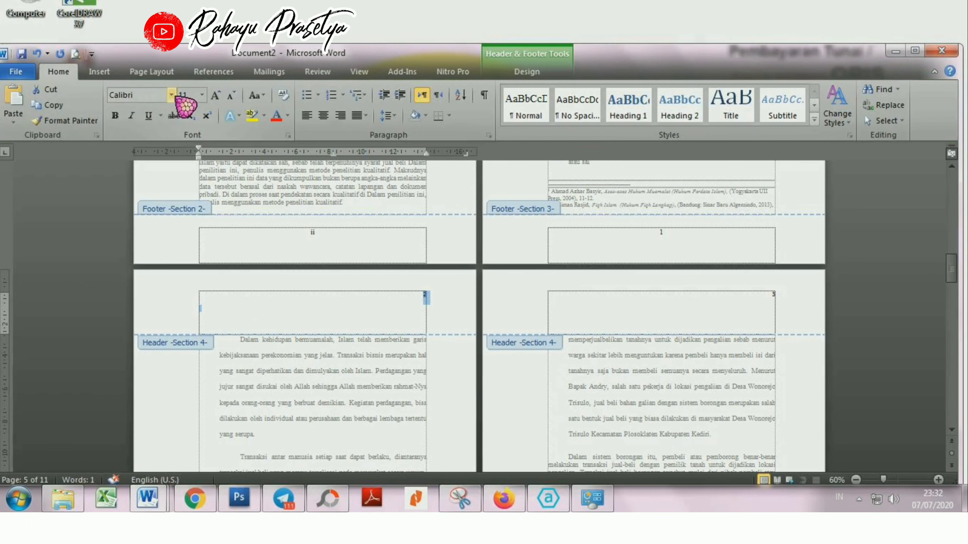
pyautogui.click(172, 95)
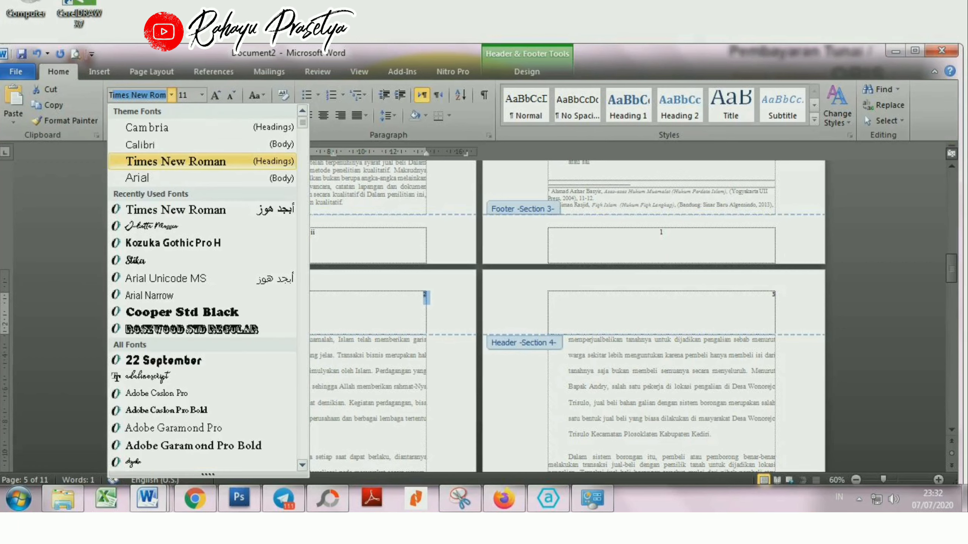
pyautogui.click(205, 161)
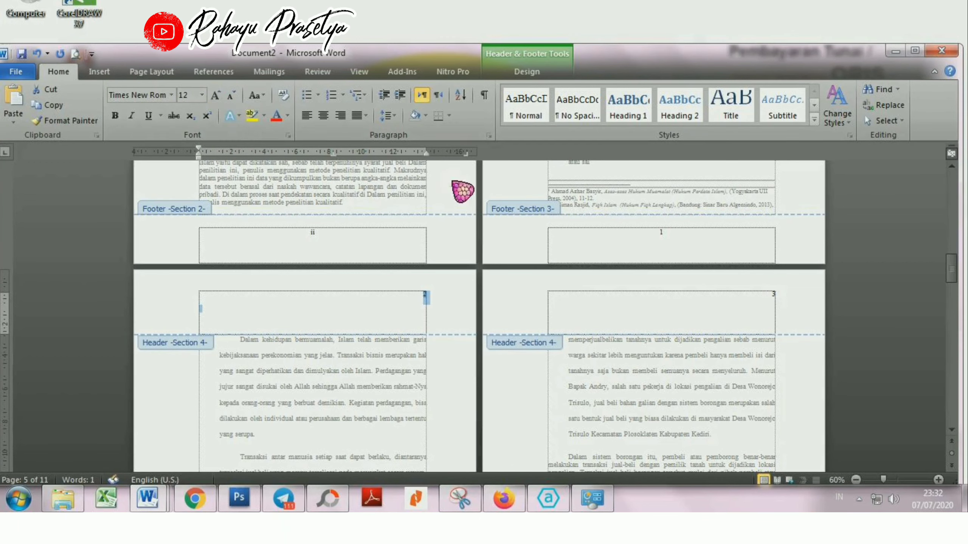
pyautogui.click(543, 76)
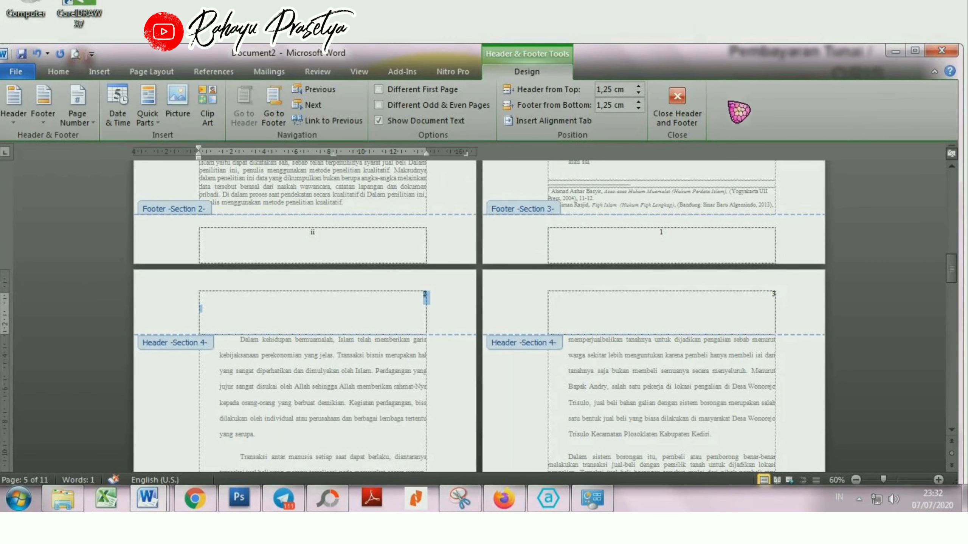
pyautogui.click(678, 106)
# Step: Insert a Plain Number 2 page number at the bottom of the BAB II page in Section 5
pyautogui.scroll(-5, 735, 301)
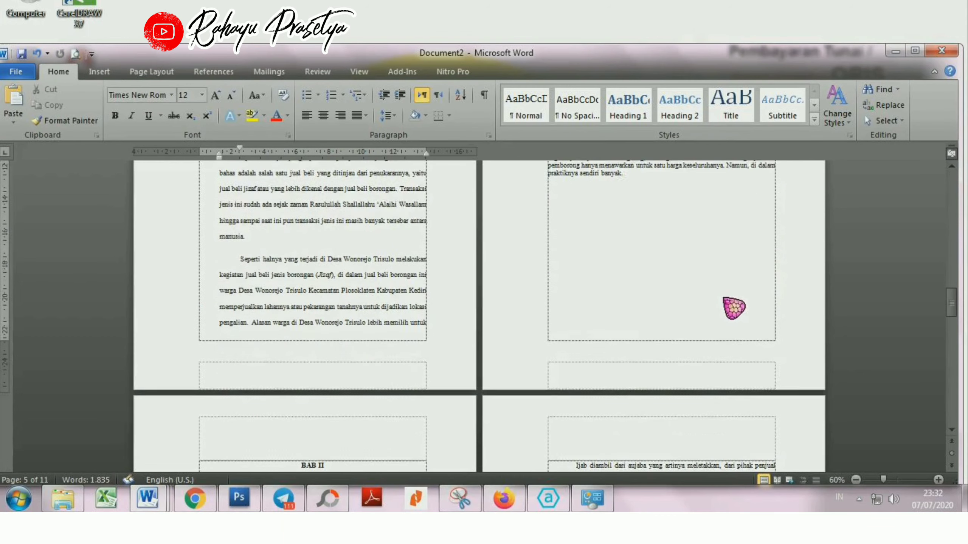
pyautogui.scroll(-2, 383, 260)
pyautogui.scroll(-6, 687, 328)
pyautogui.scroll(-2, 423, 337)
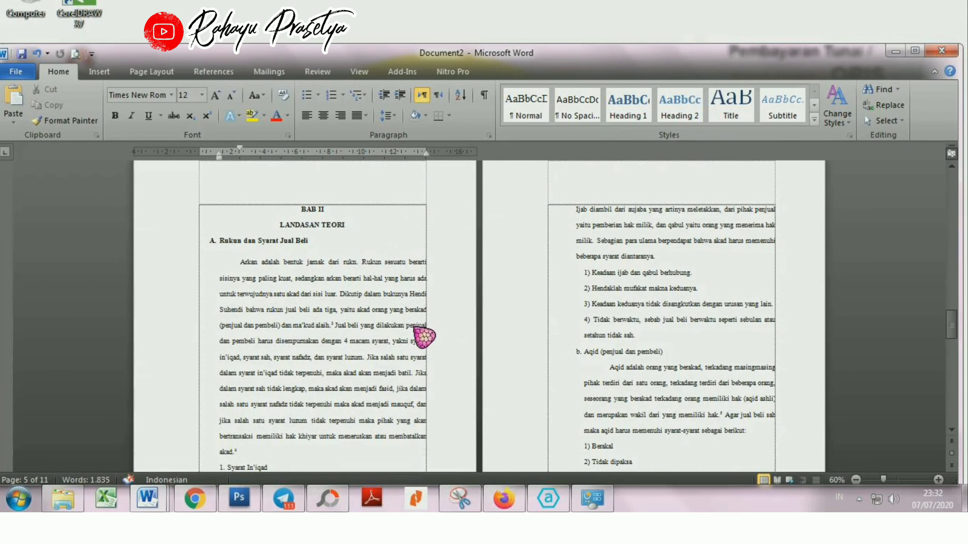
pyautogui.scroll(-5, 389, 201)
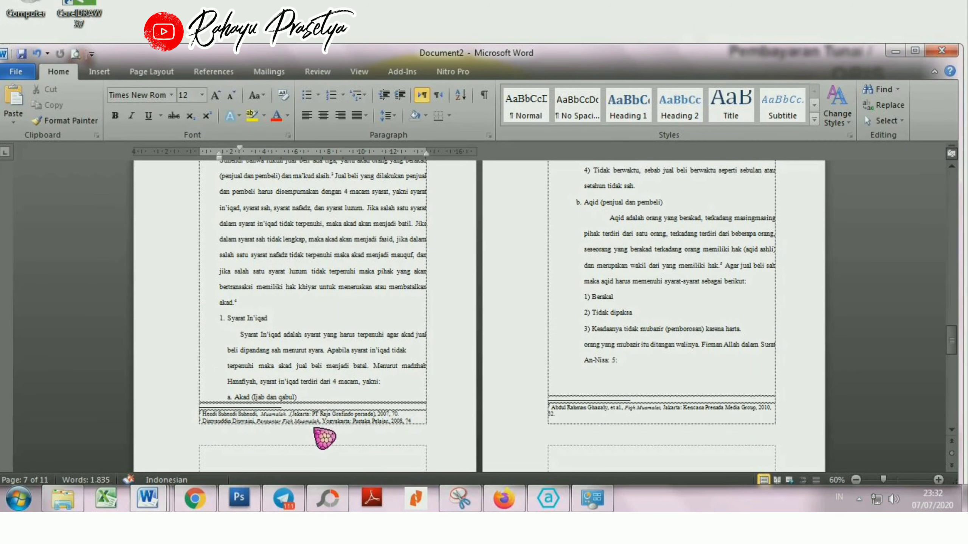
pyautogui.doubleClick(324, 453)
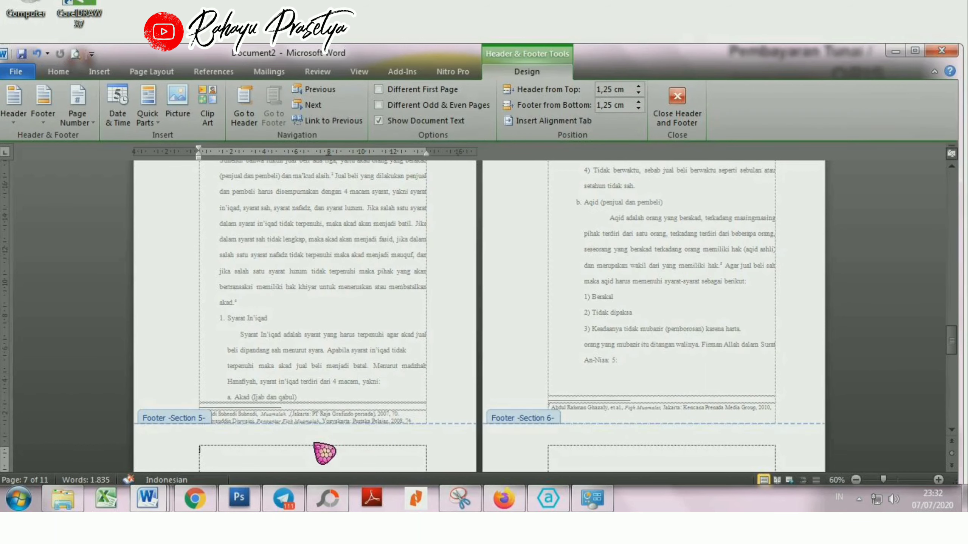
pyautogui.click(77, 108)
pyautogui.moveTo(148, 160)
pyautogui.click(297, 288)
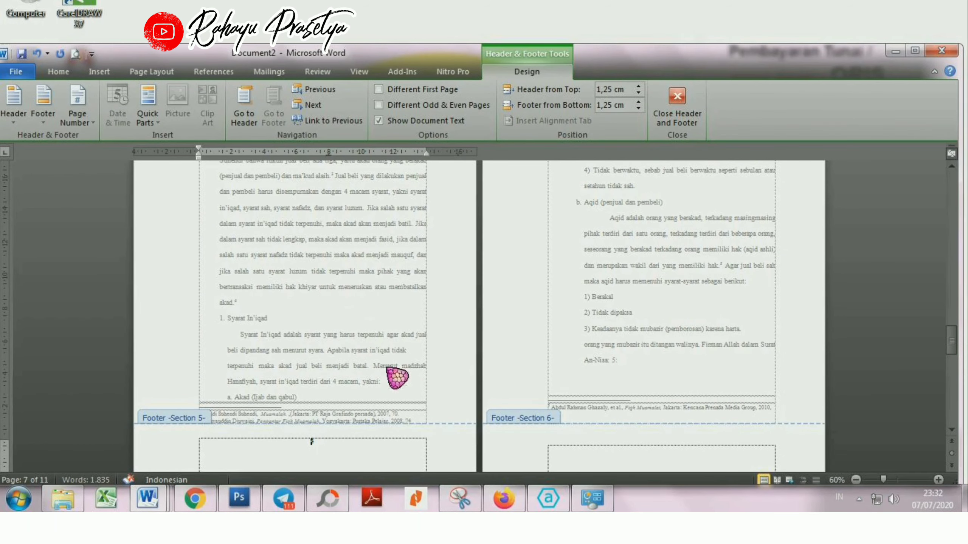
# Step: Set the BAB II footer page number in Section 5 to Times New Roman, size 12
pyautogui.click(78, 115)
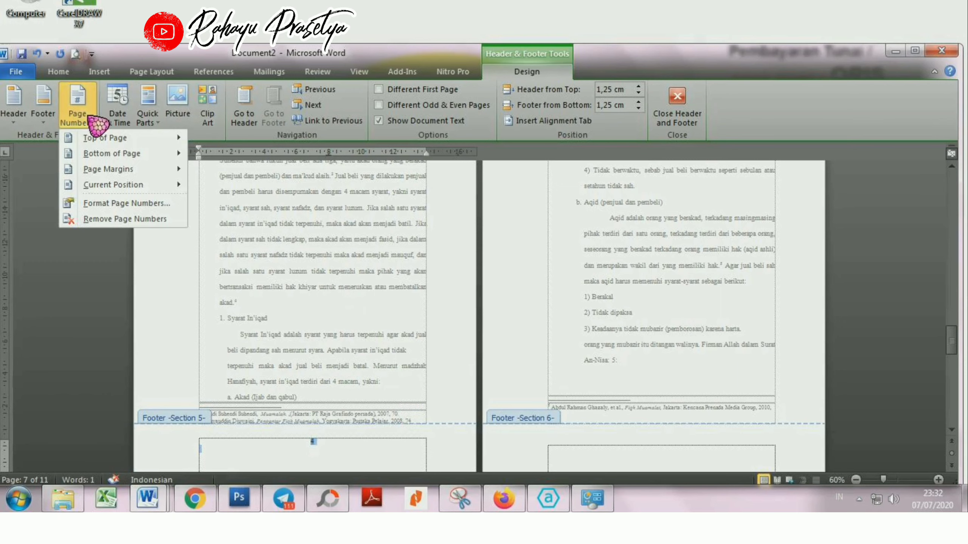
pyautogui.click(75, 73)
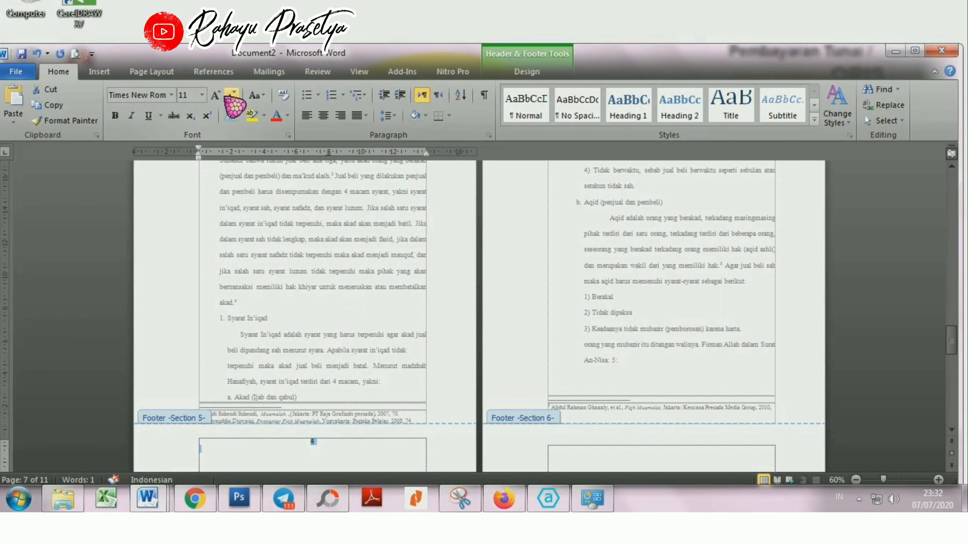
pyautogui.click(216, 96)
# Step: Insert a Plain Number 3 page number at the top of the Section 6 pages that follow the BAB II opening page
pyautogui.scroll(4, 794, 348)
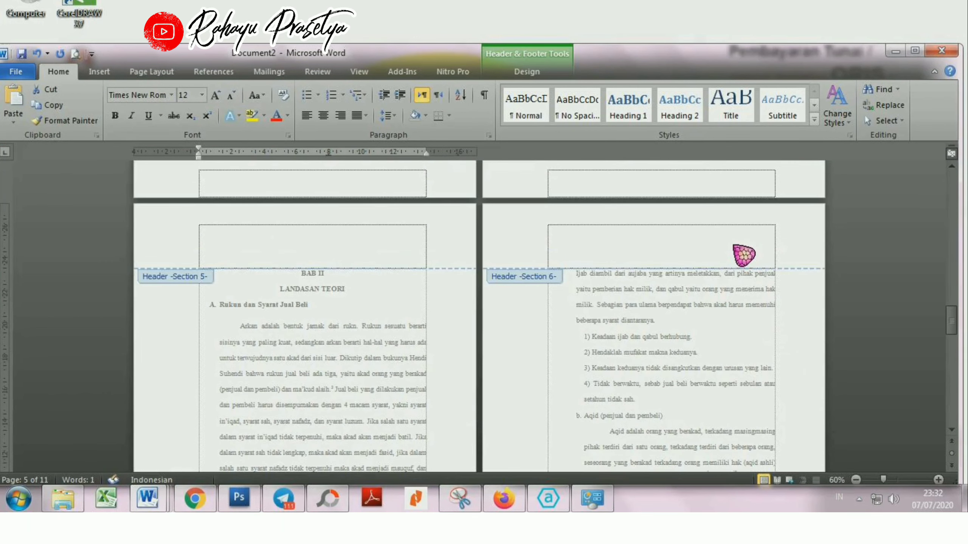
pyautogui.click(736, 246)
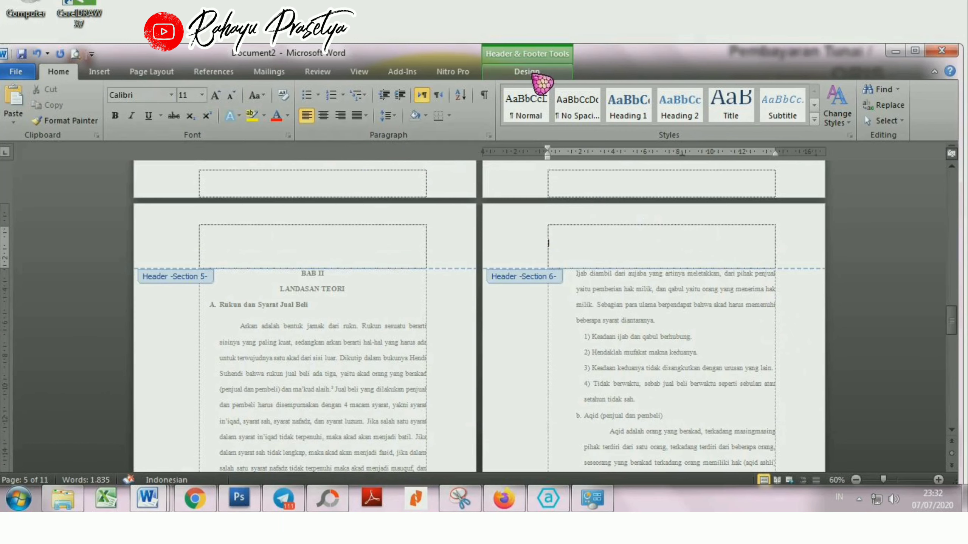
pyautogui.click(530, 73)
pyautogui.click(77, 109)
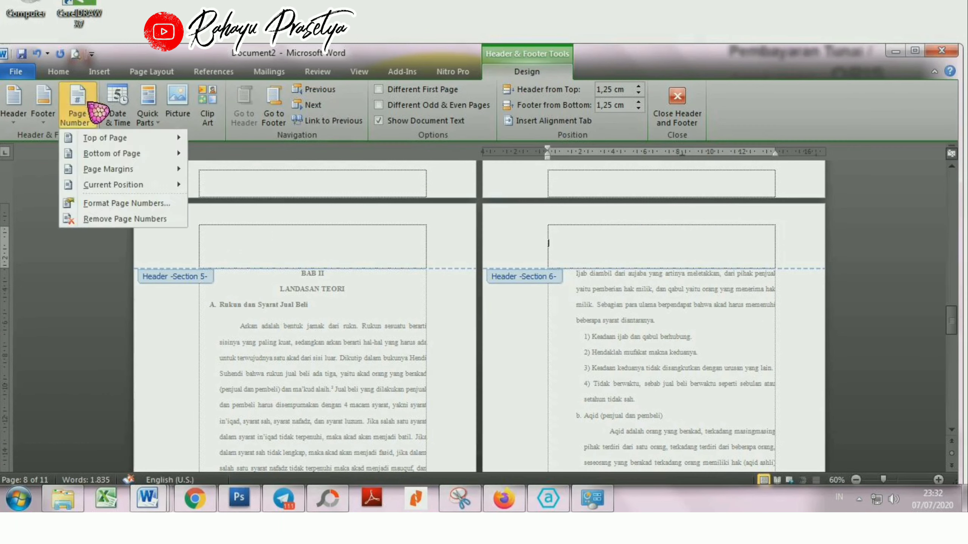
pyautogui.moveTo(126, 140)
pyautogui.click(346, 340)
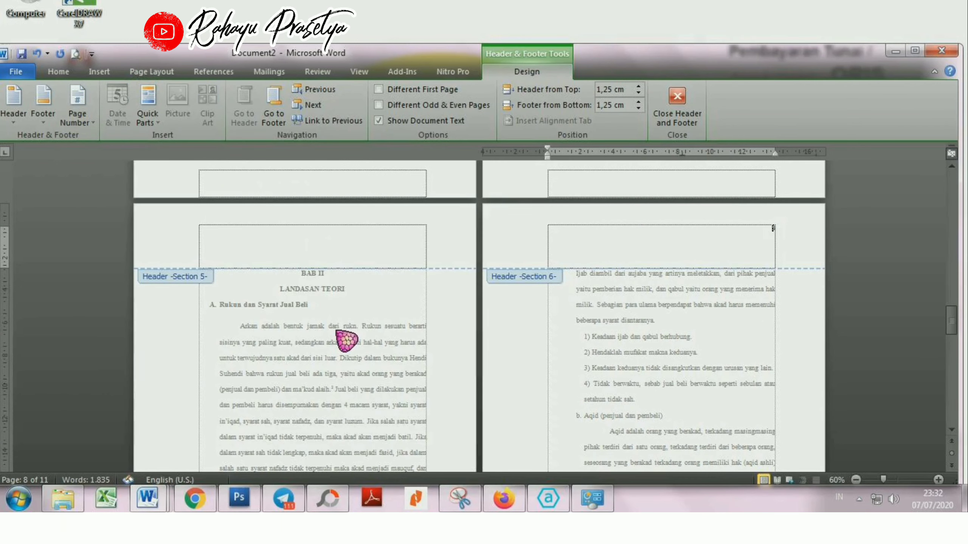
# Step: Set the Section 6 header page number to Times New Roman, size 12
pyautogui.hotkey('ctrl', 'a')
pyautogui.click(58, 72)
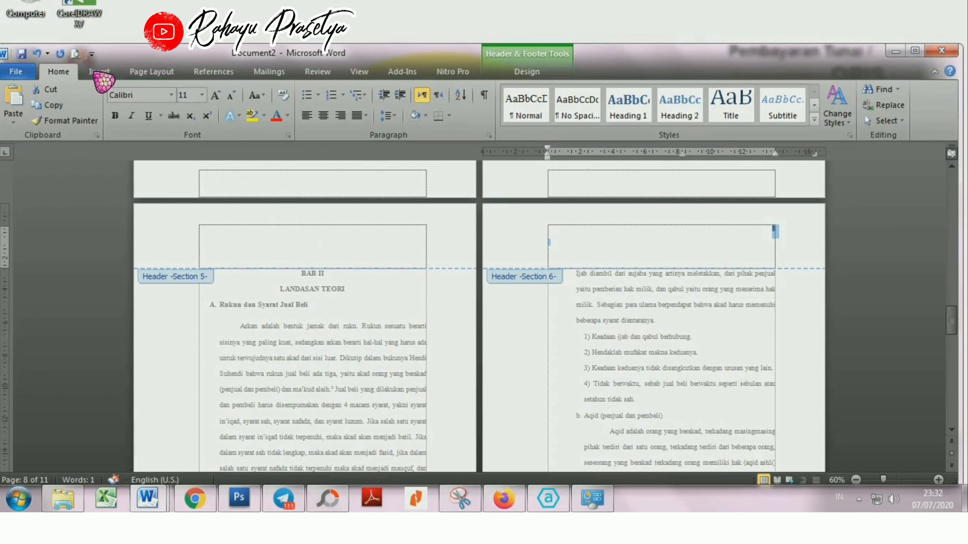
pyautogui.click(172, 95)
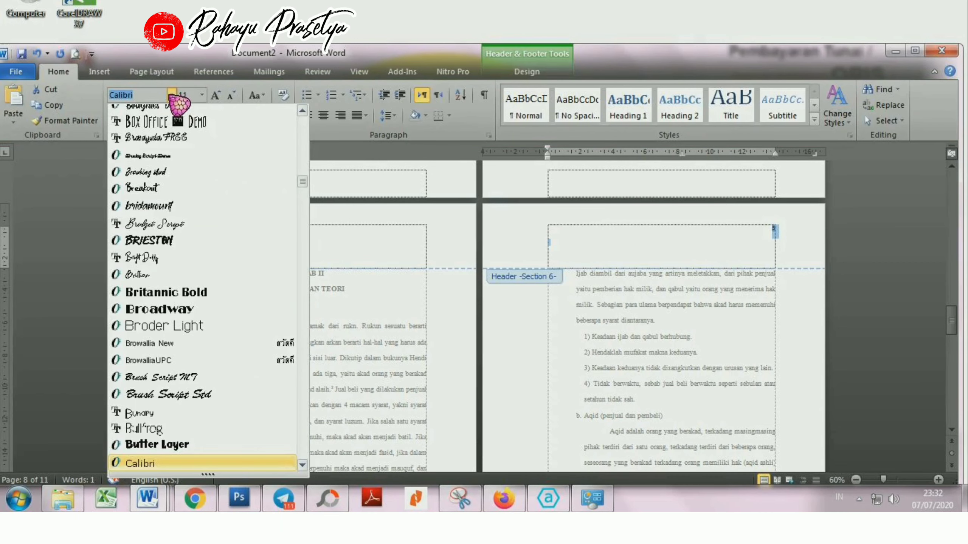
pyautogui.write('Times New Roman')
pyautogui.press('Return')
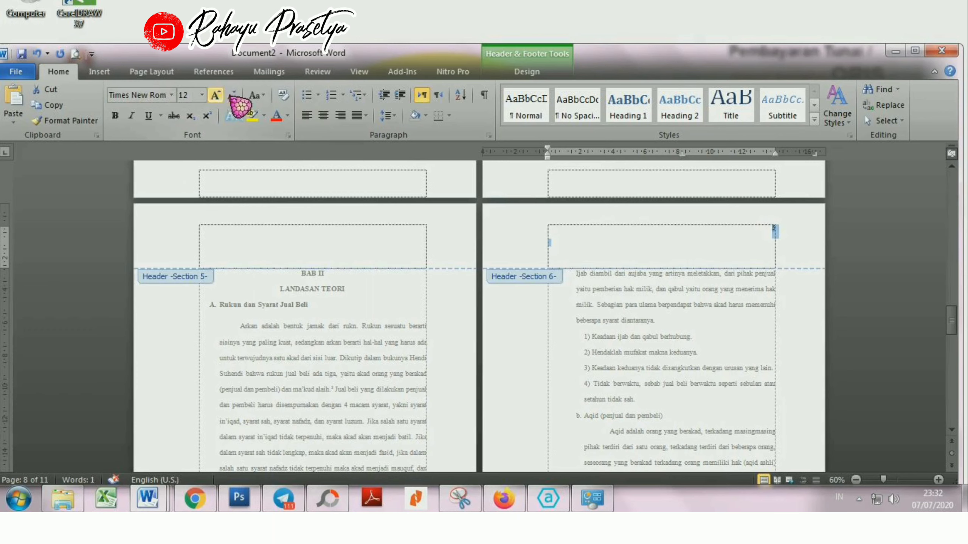
pyautogui.click(216, 95)
# Step: Insert a Plain Number 3 page number at the bottom of the Section 7 periodic table page and set it to Times New Roman, size 12
pyautogui.scroll(-5, 534, 356)
pyautogui.scroll(-4, 543, 365)
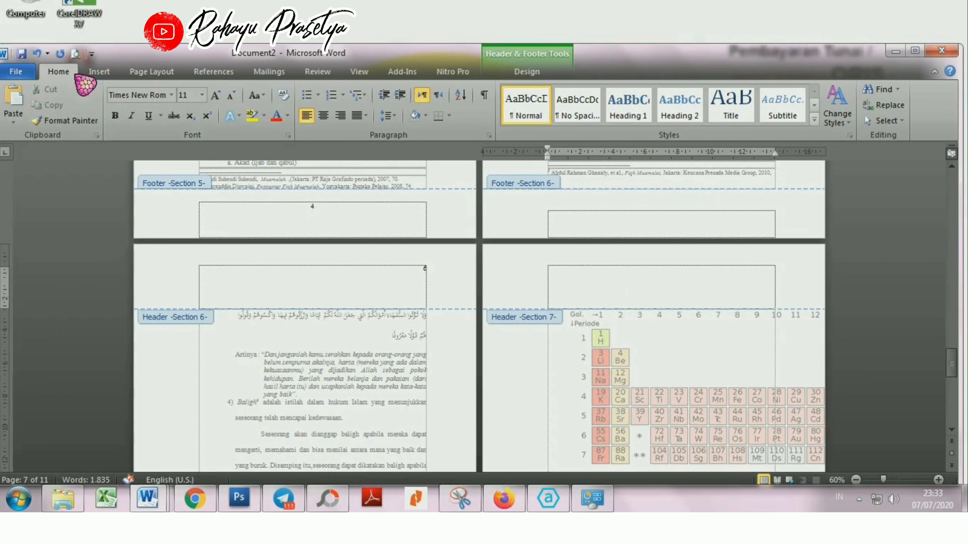
pyautogui.click(528, 73)
pyautogui.click(79, 110)
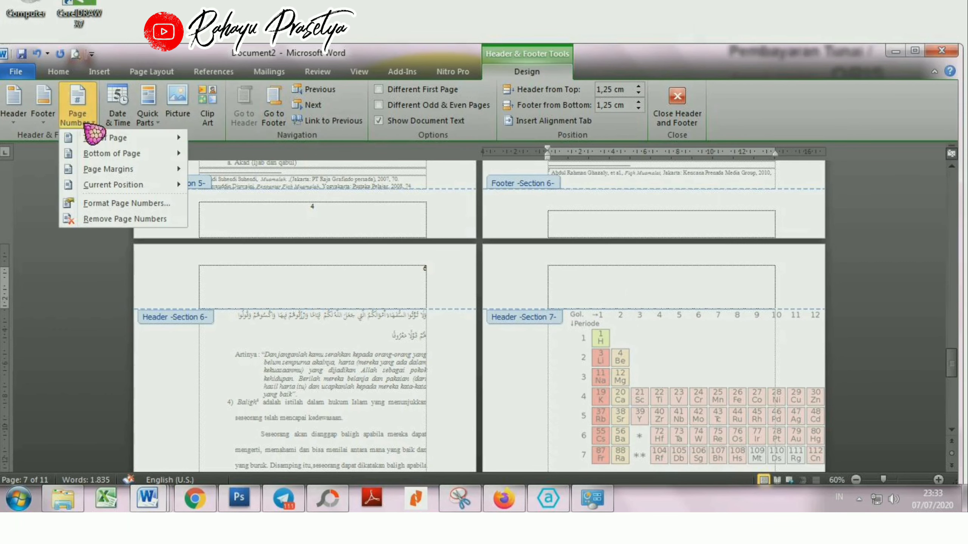
pyautogui.moveTo(102, 154)
pyautogui.click(305, 338)
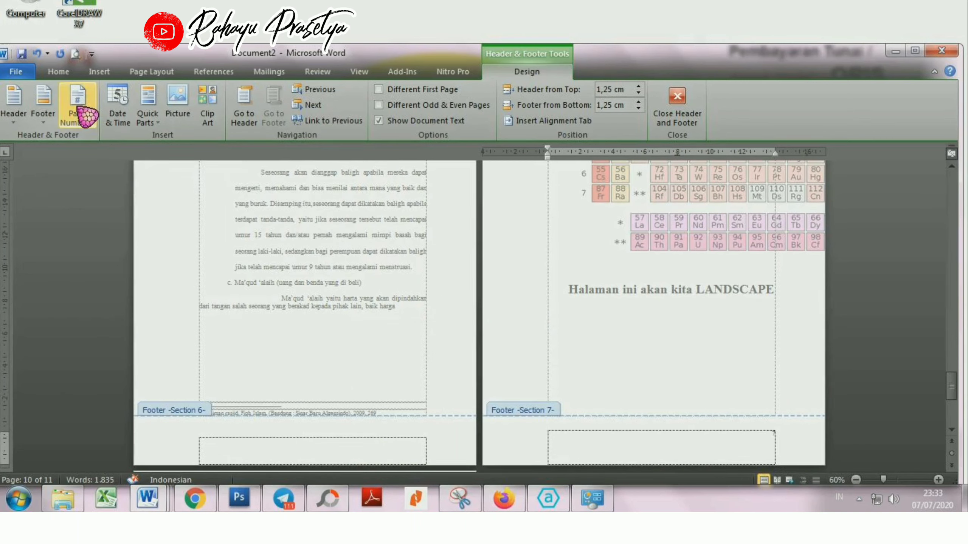
pyautogui.click(59, 72)
# Step: Insert a Plain Number 3 page number at the top of the PEDOMAN WAWANCARA page in Section 8
pyautogui.scroll(-5, 341, 272)
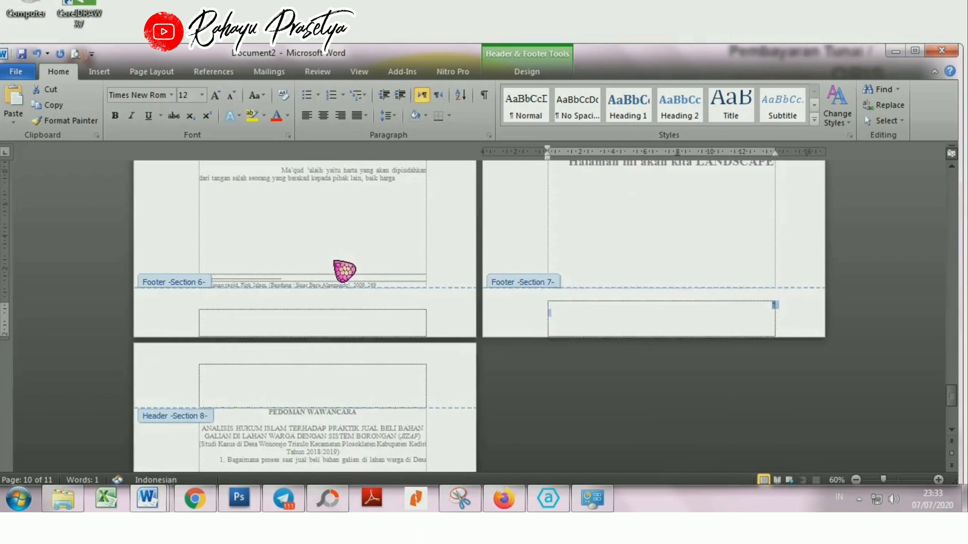
pyautogui.click(376, 300)
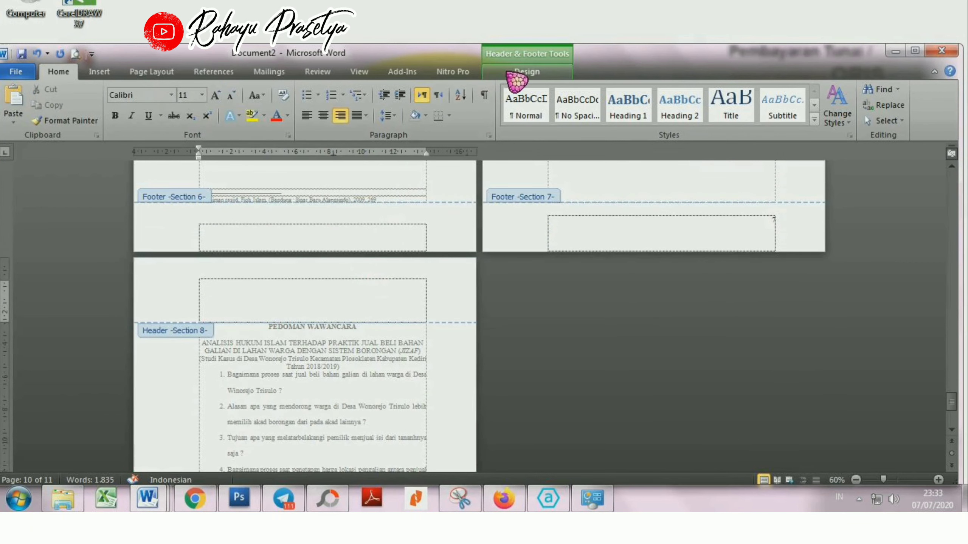
pyautogui.click(517, 78)
pyautogui.click(78, 105)
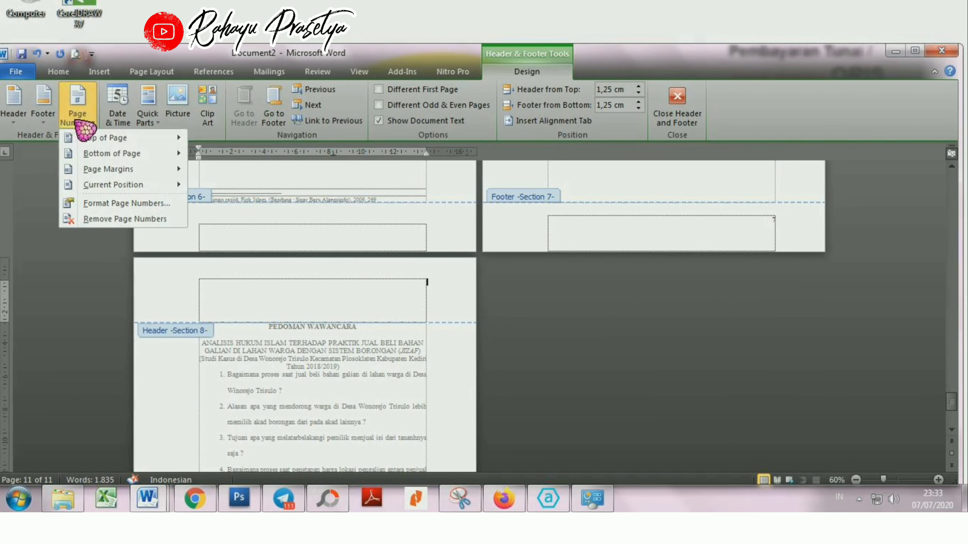
pyautogui.click(335, 328)
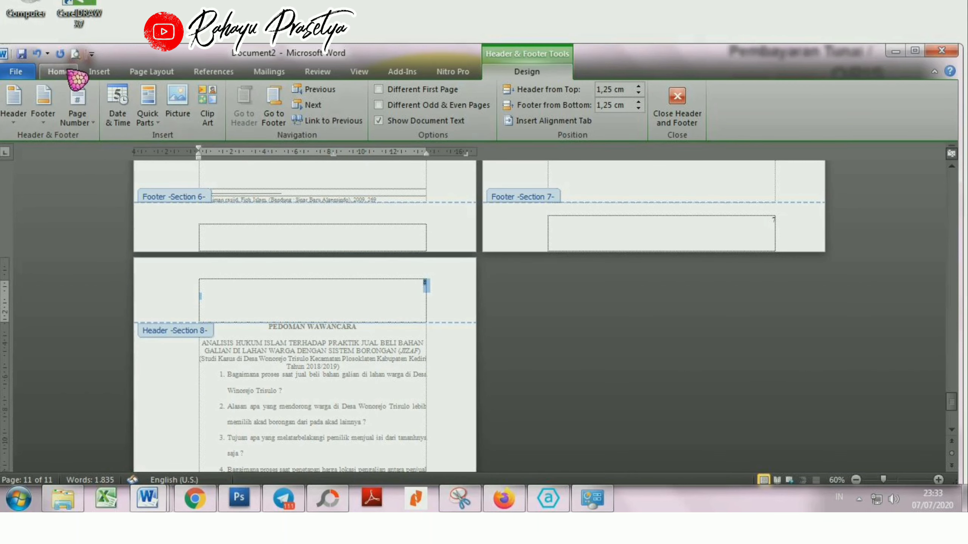
# Step: Set the Section 8 header page number to Times New Roman, size 12, and close header and footer editing
pyautogui.click(61, 72)
pyautogui.click(172, 96)
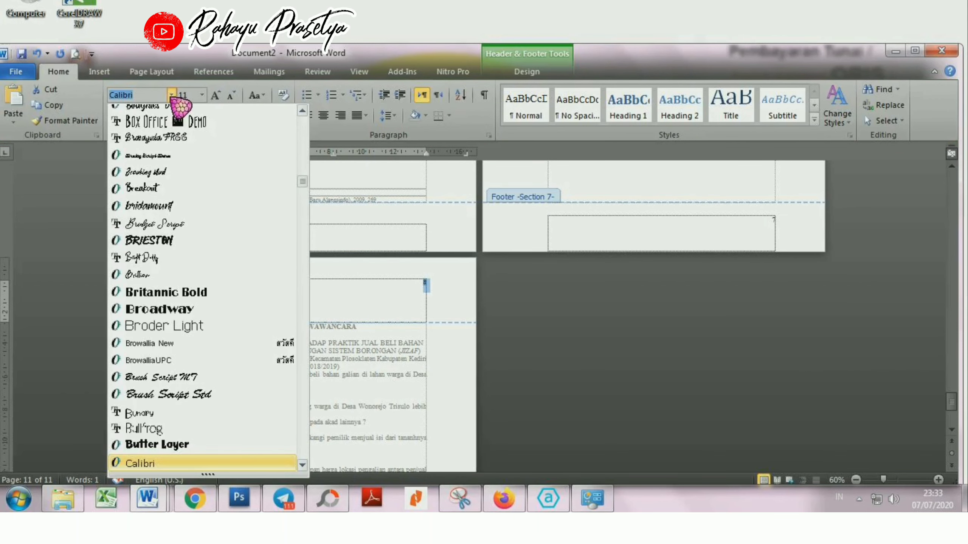
pyautogui.scroll(15, 181, 108)
pyautogui.click(184, 164)
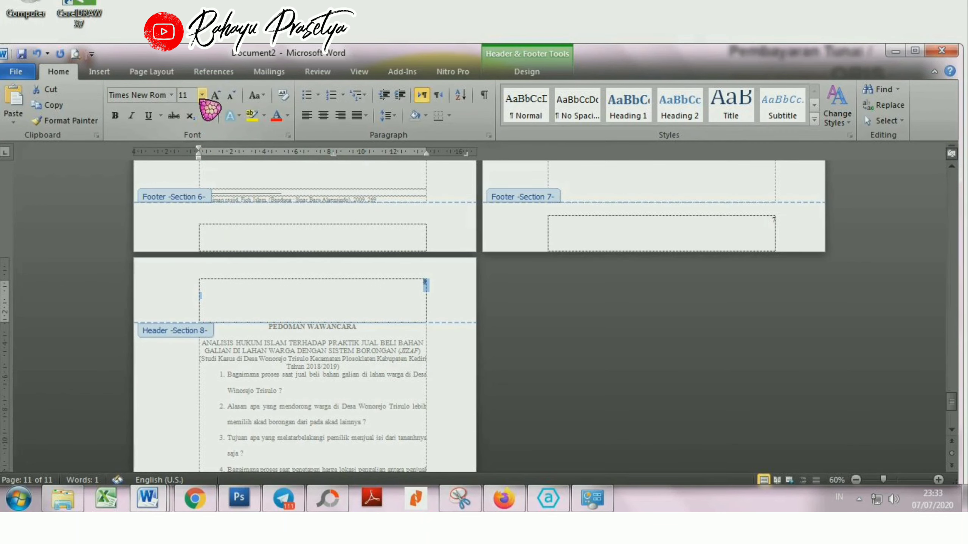
pyautogui.click(531, 72)
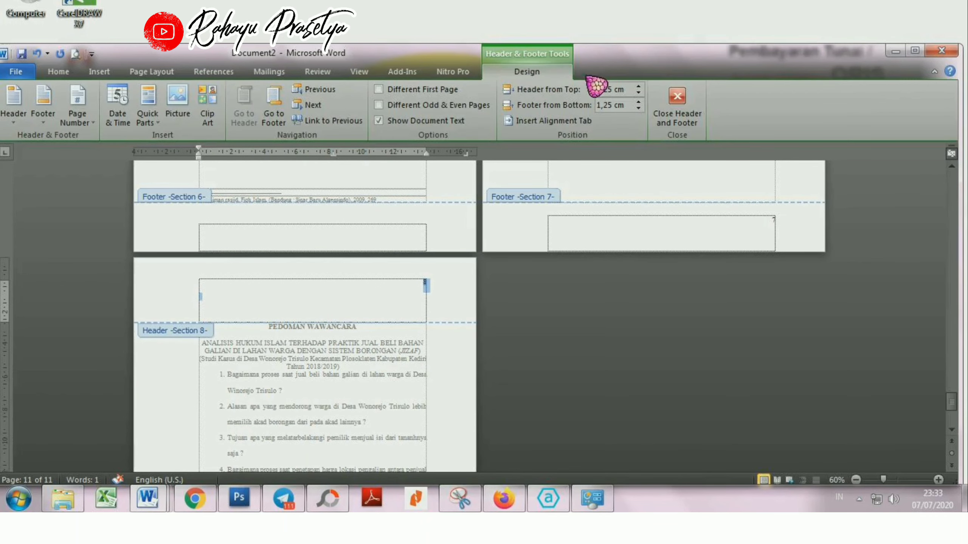
pyautogui.click(696, 120)
# Step: Insert the Section 8 header page number again as Plain Number 3 in Times New Roman, size 12, and close header and footer editing
pyautogui.scroll(10, 682, 274)
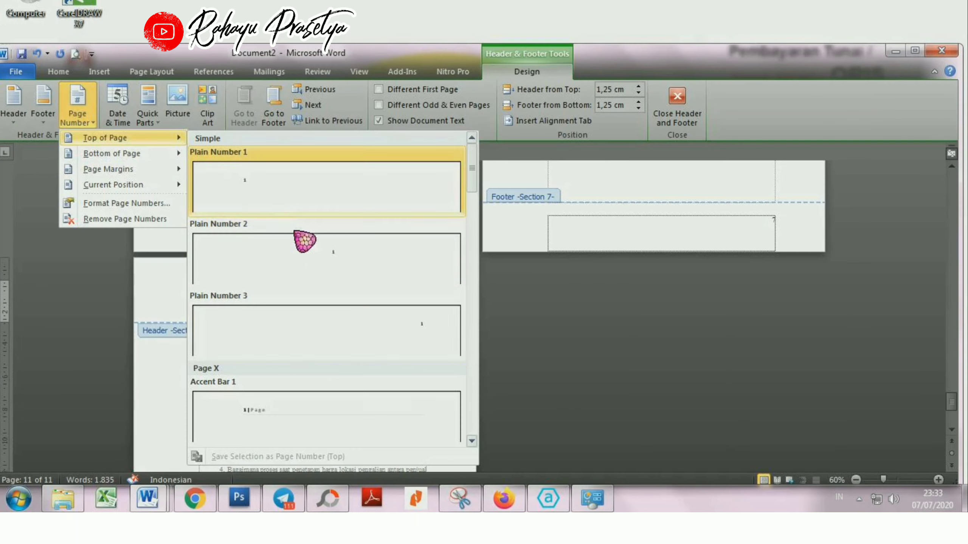
pyautogui.click(346, 341)
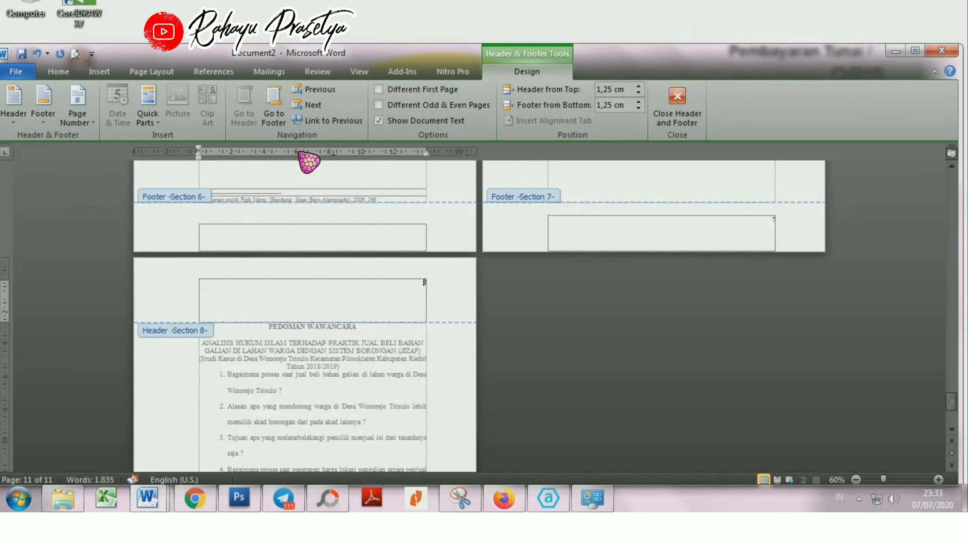
pyautogui.click(61, 73)
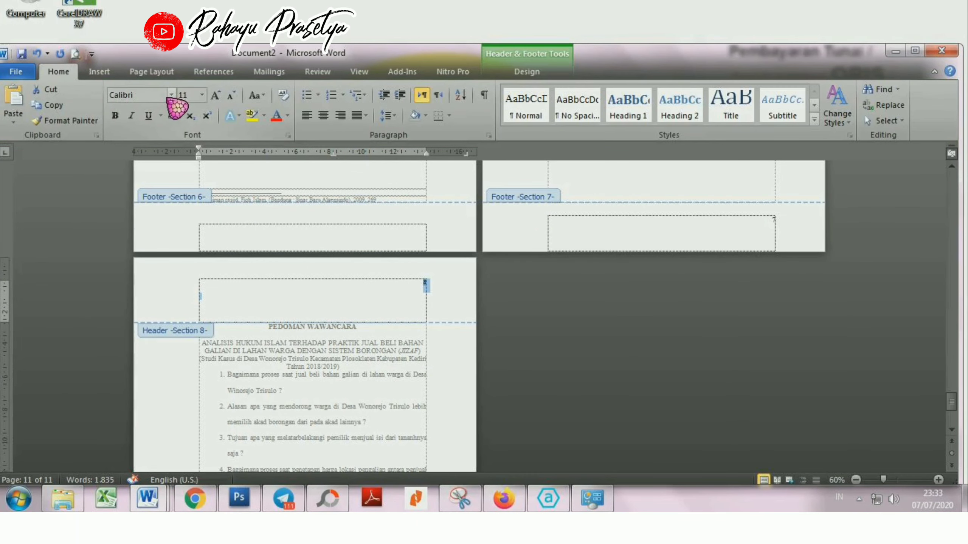
pyautogui.click(172, 95)
pyautogui.write('t')
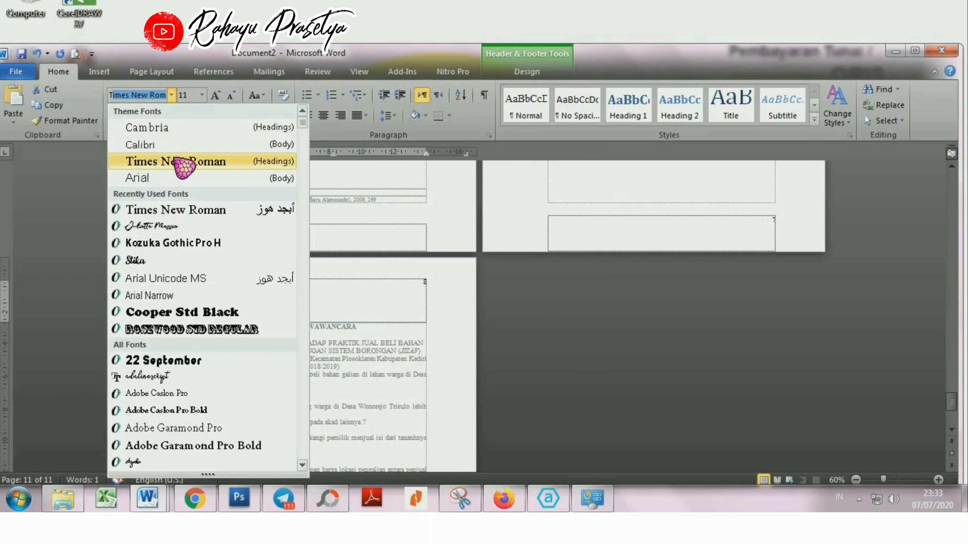
pyautogui.click(174, 161)
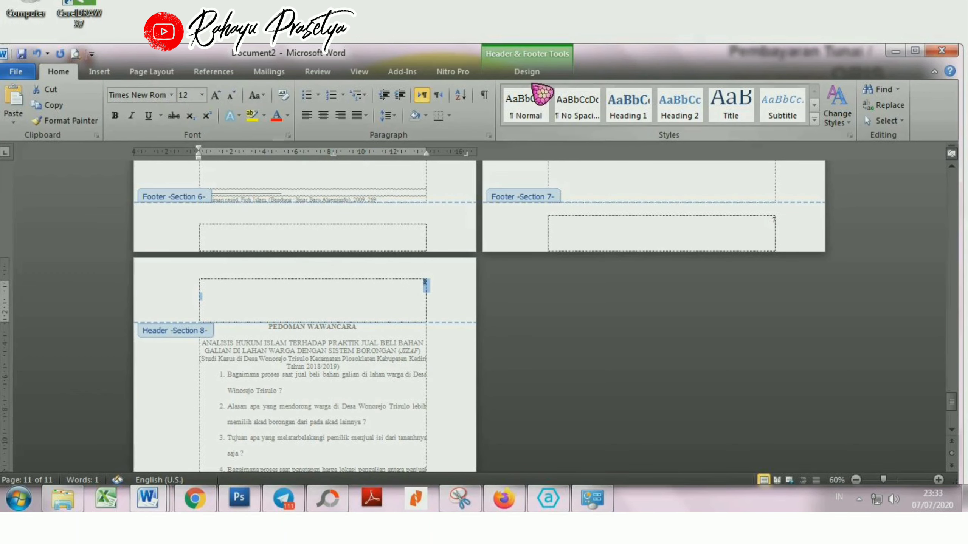
pyautogui.click(530, 73)
pyautogui.click(691, 117)
pyautogui.scroll(5, 682, 273)
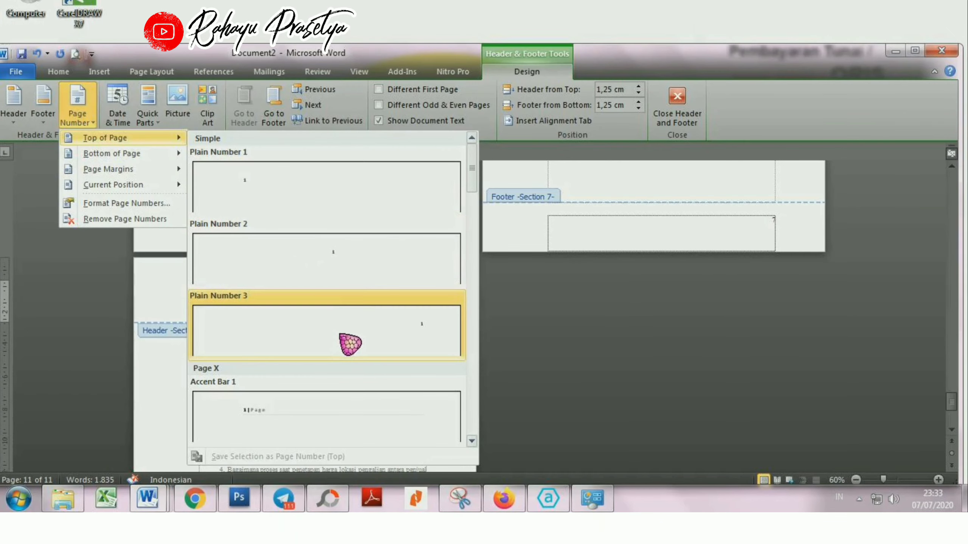
pyautogui.click(349, 345)
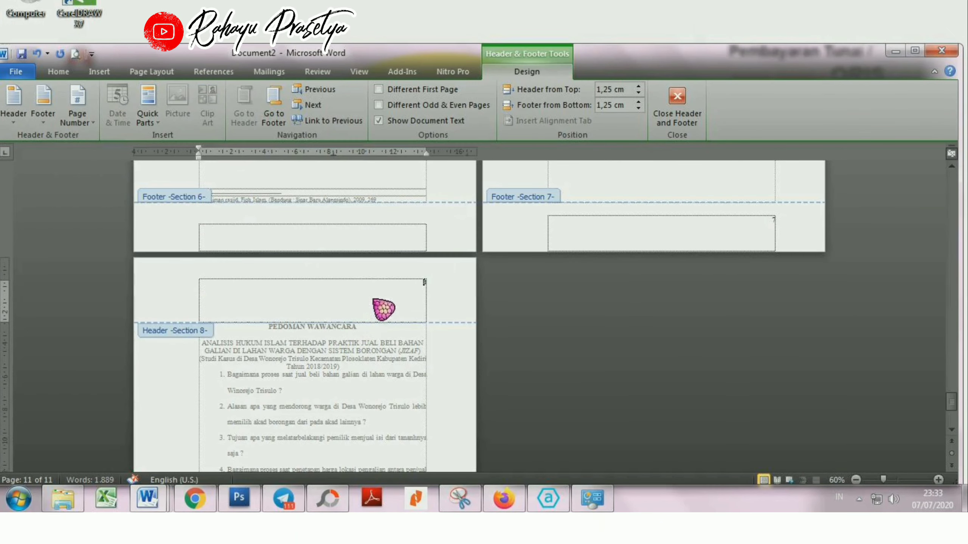
pyautogui.click(65, 72)
pyautogui.click(172, 97)
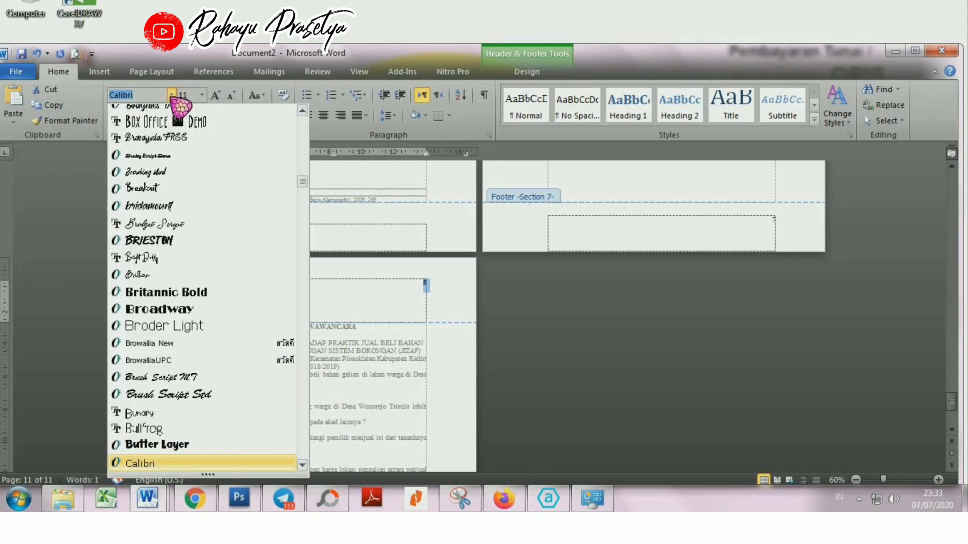
pyautogui.write('Times New Rom')
pyautogui.click(184, 172)
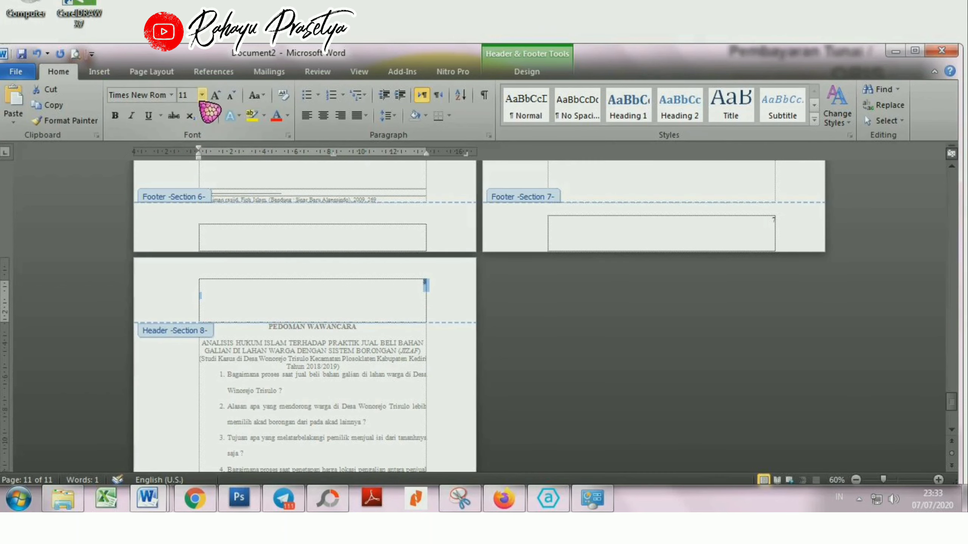
pyautogui.click(528, 72)
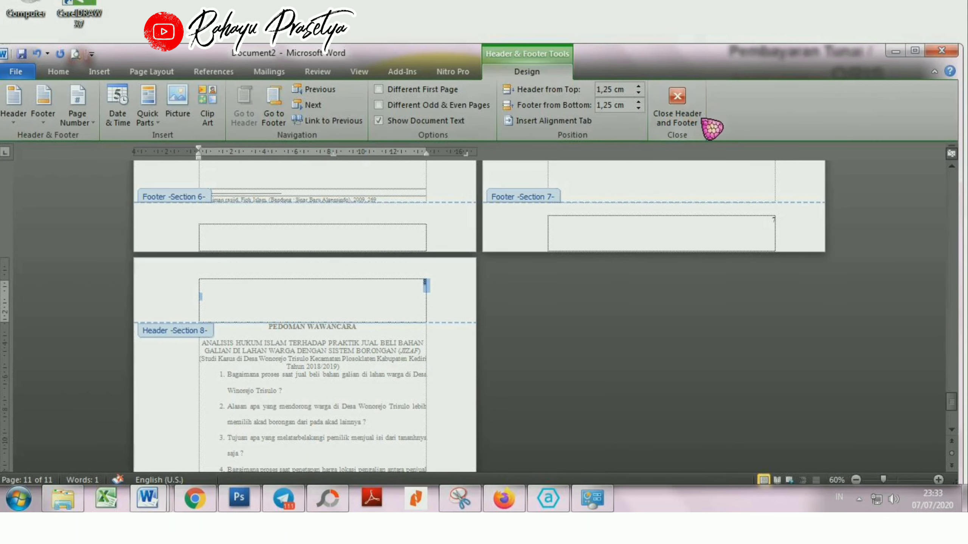
pyautogui.click(682, 110)
pyautogui.scroll(10, 681, 270)
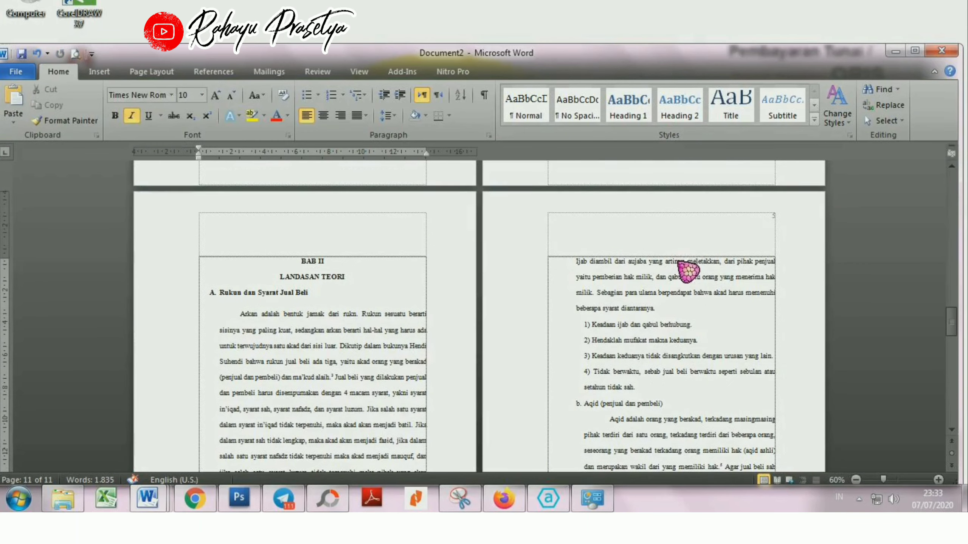
pyautogui.scroll(15, 687, 263)
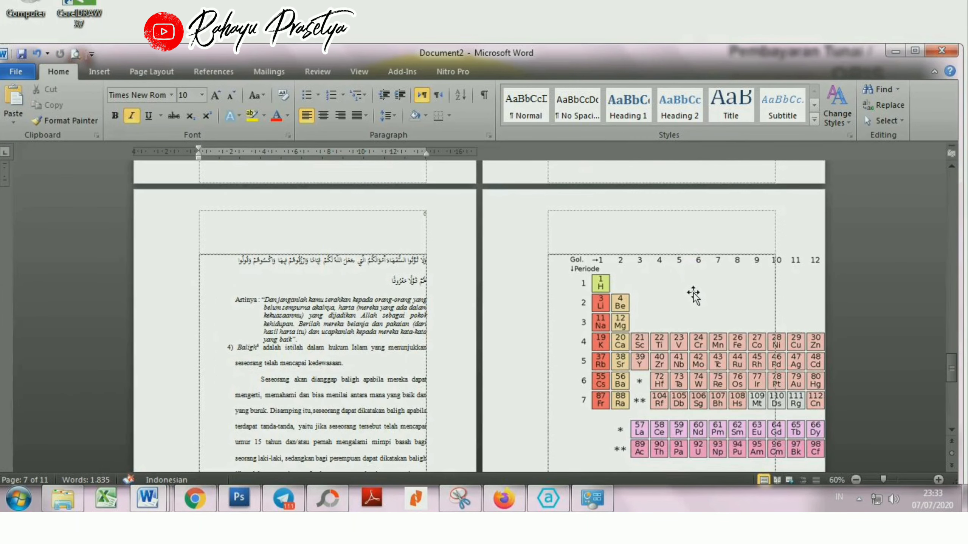
pyautogui.click(689, 296)
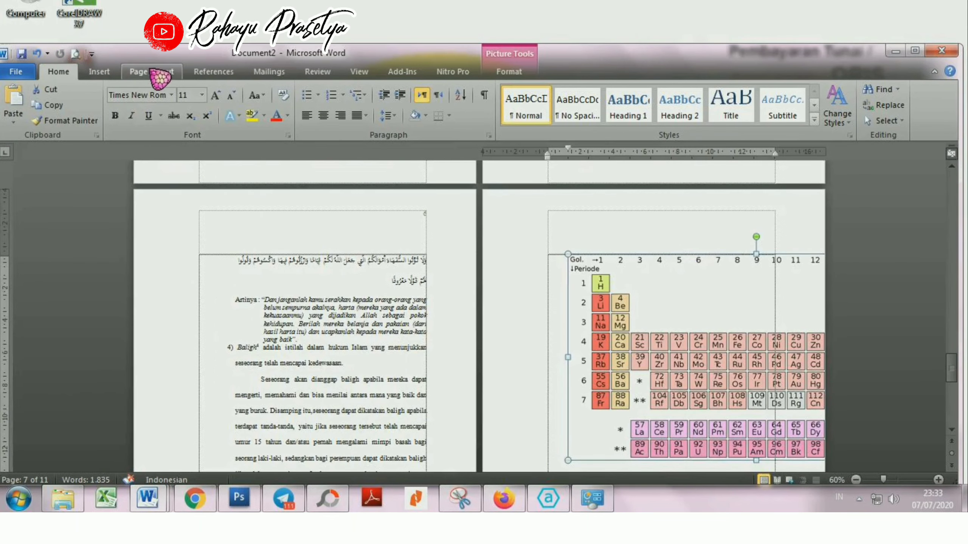
pyautogui.click(156, 73)
pyautogui.click(145, 101)
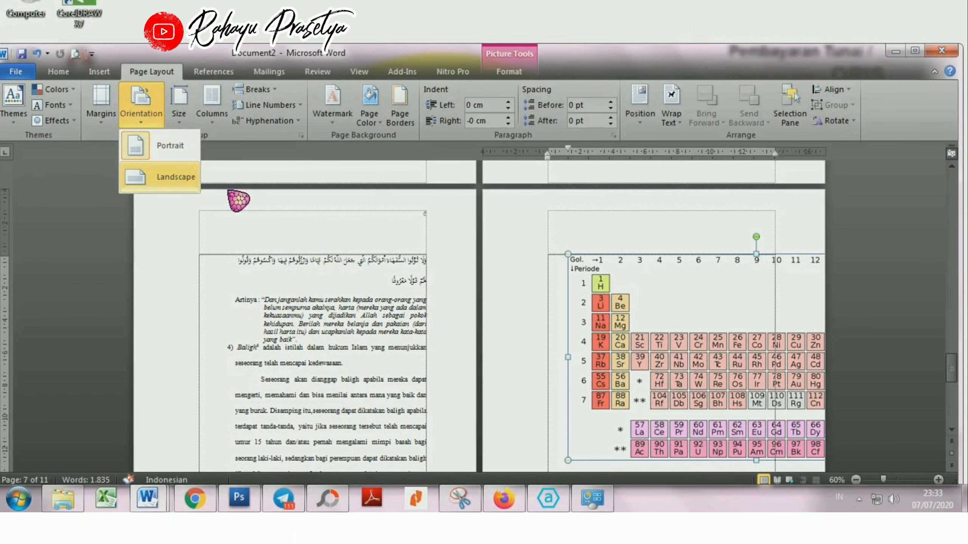
pyautogui.click(893, 285)
pyautogui.scroll(-5, 809, 278)
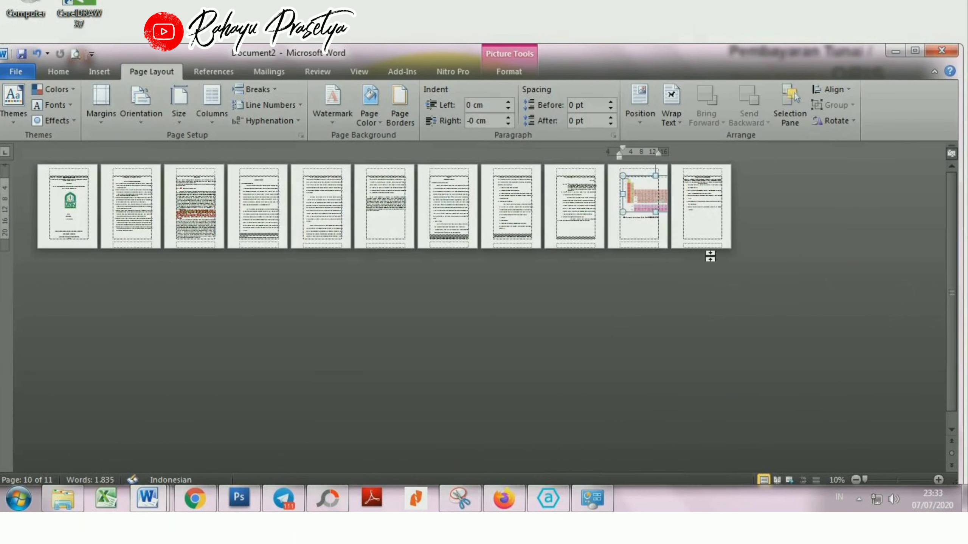
pyautogui.scroll(1, 646, 234)
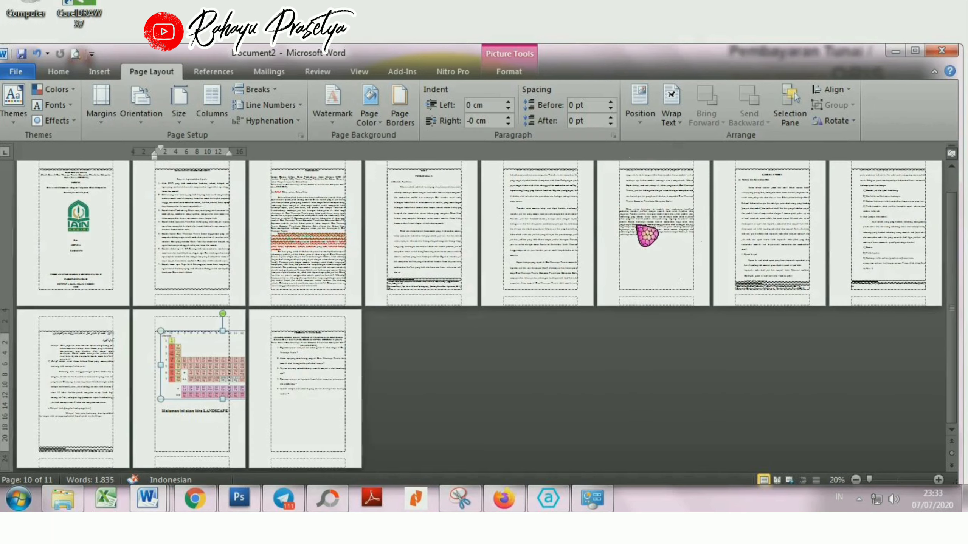
pyautogui.click(191, 414)
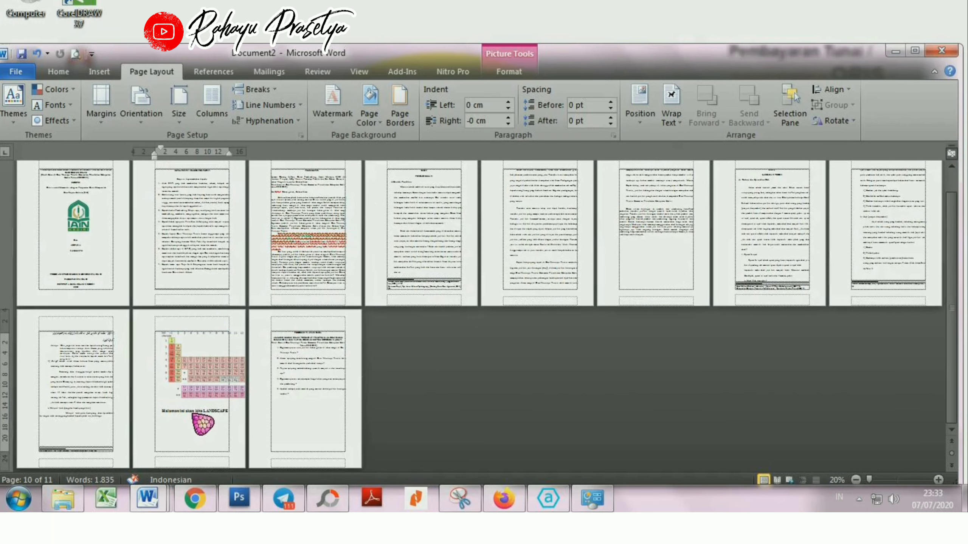
pyautogui.moveTo(200, 419); pyautogui.dragTo(186, 351)
pyautogui.click(153, 115)
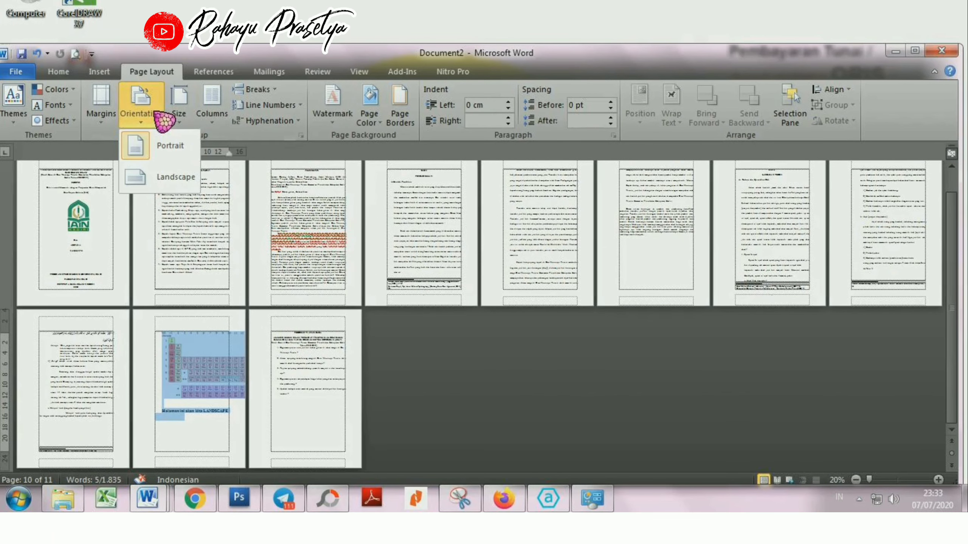
pyautogui.click(213, 410)
# Step: Set the orientation of the periodic table section to Landscape
pyautogui.click(213, 410)
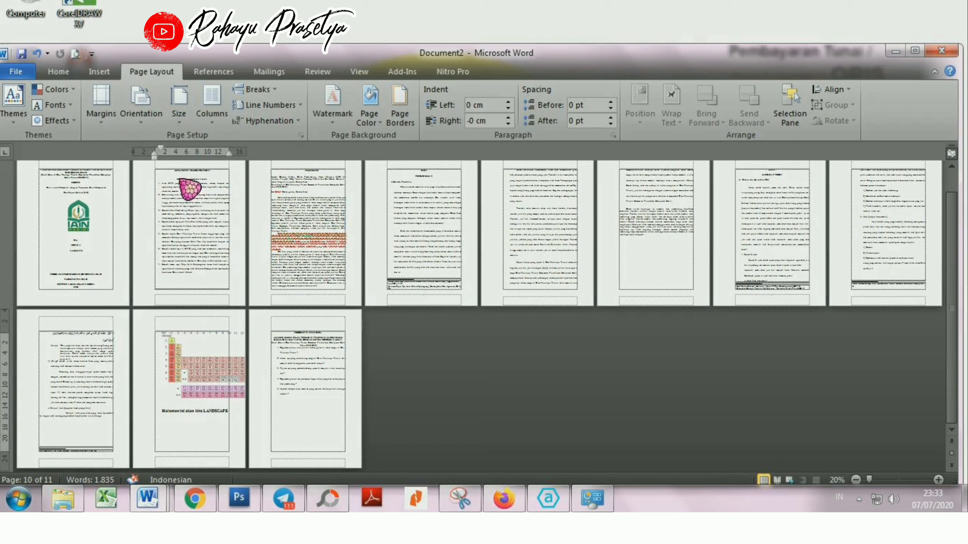
pyautogui.click(156, 124)
pyautogui.click(157, 191)
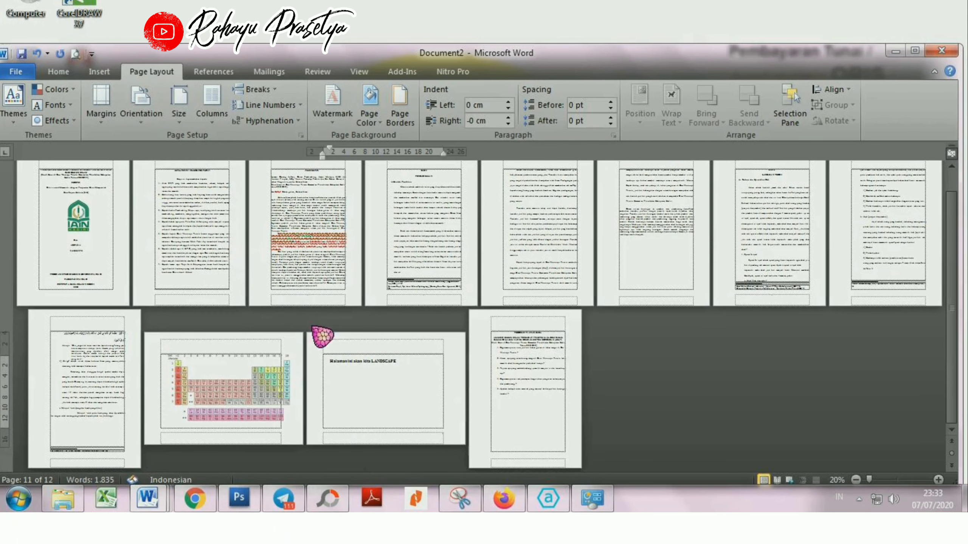
pyautogui.moveTo(406, 362); pyautogui.dragTo(326, 359)
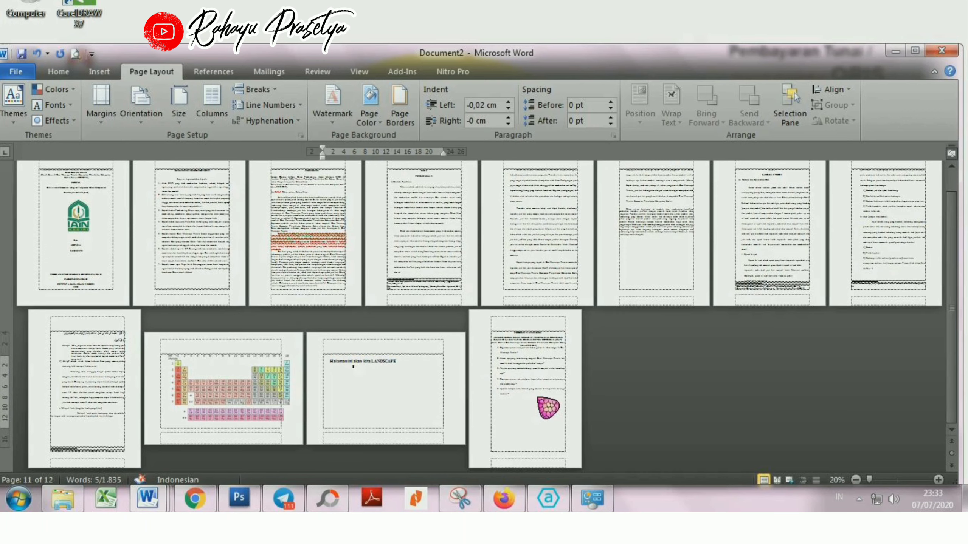
pyautogui.click(548, 403)
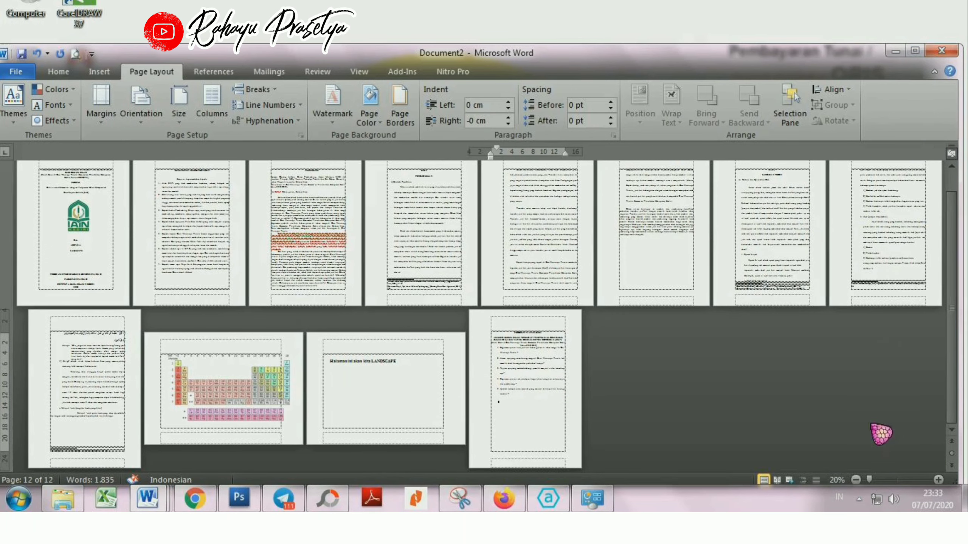
# Step: Review the page numbers and orientation from the cover through the chapters to the PEDOMAN WAWANCARA page, and minimise the document window
pyautogui.keyDown('ctrl'); pyautogui.scroll(3, 503, 225); pyautogui.keyUp('ctrl')
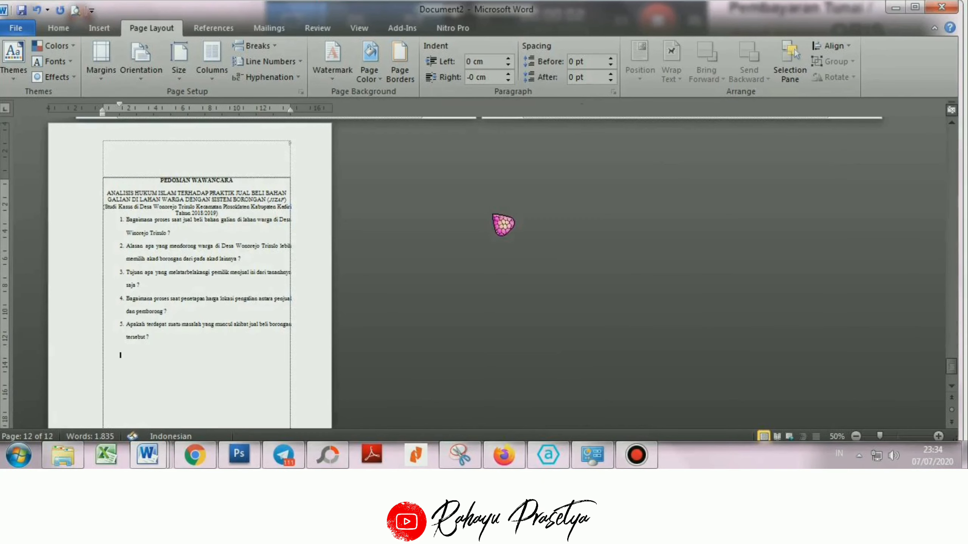
pyautogui.moveTo(952, 372); pyautogui.dragTo(823, 168)
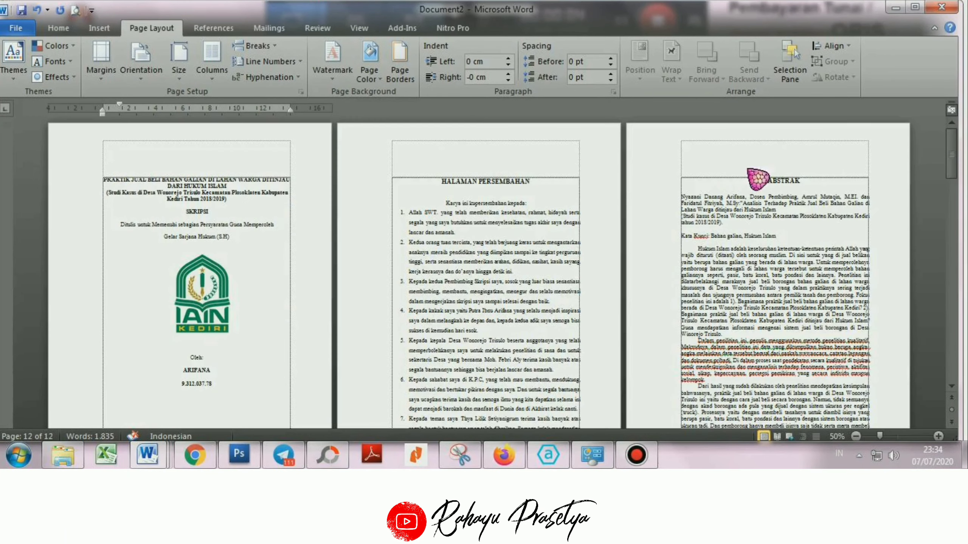
pyautogui.scroll(-4, 608, 213)
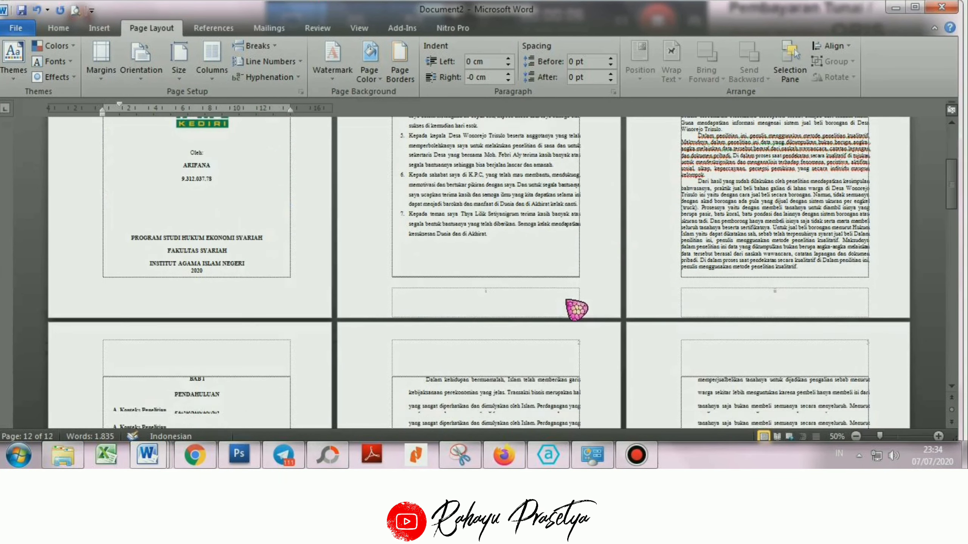
pyautogui.scroll(-2, 785, 303)
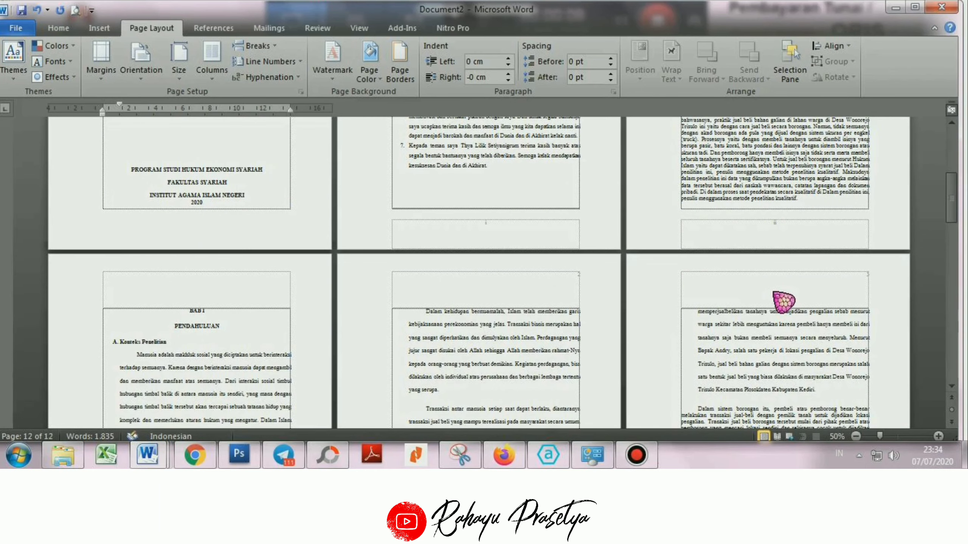
pyautogui.keyDown('ctrl'); pyautogui.scroll(2, 781, 301); pyautogui.keyUp('ctrl')
pyautogui.scroll(-6, 782, 303)
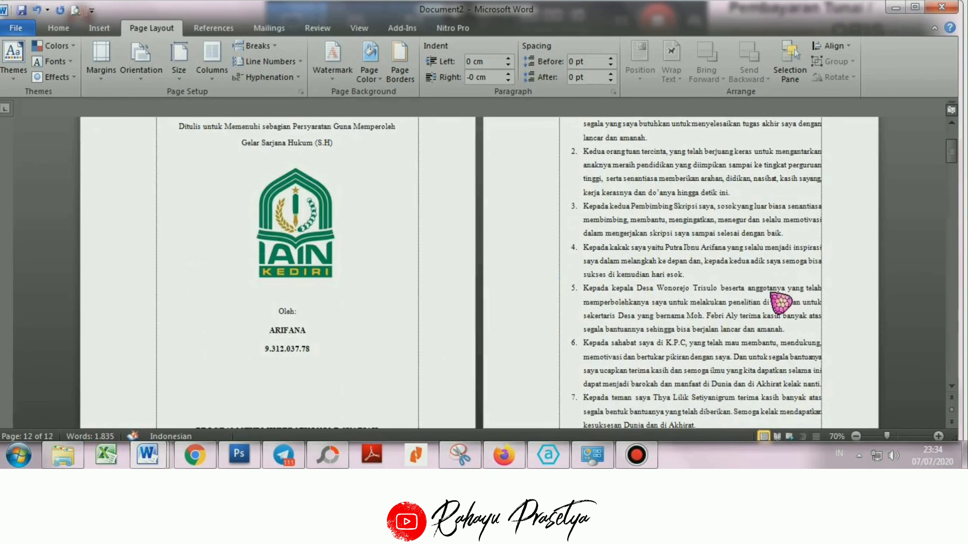
pyautogui.scroll(-7, 751, 321)
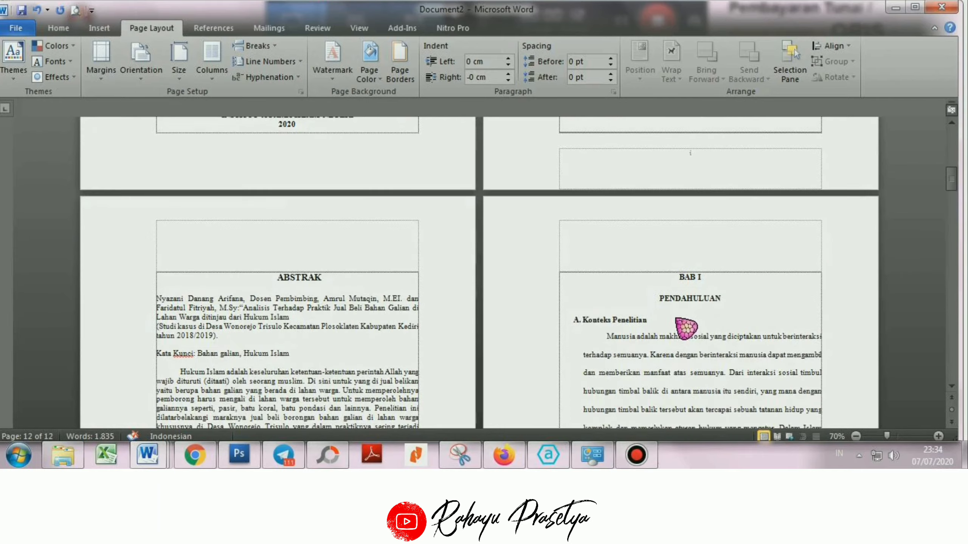
pyautogui.scroll(-3, 688, 327)
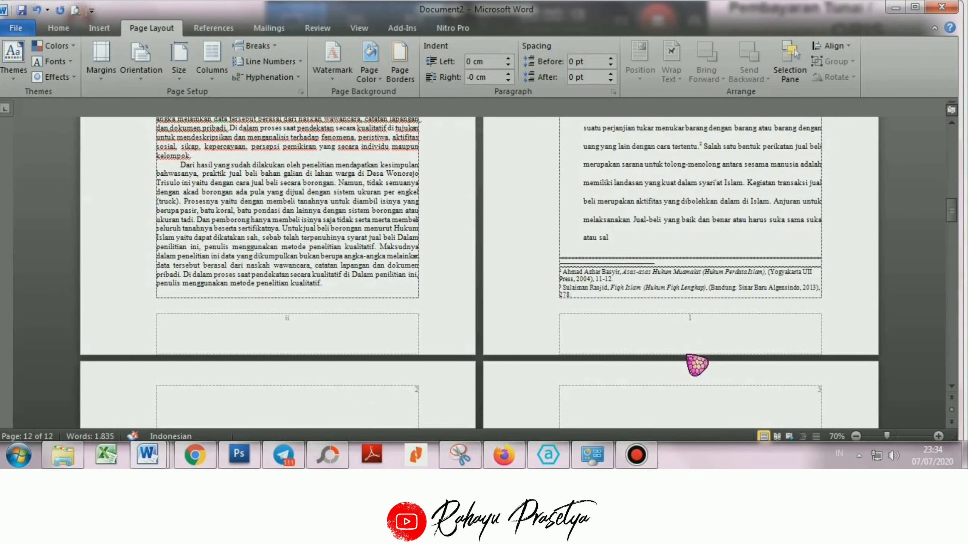
pyautogui.scroll(-4, 697, 365)
pyautogui.scroll(-5, 691, 337)
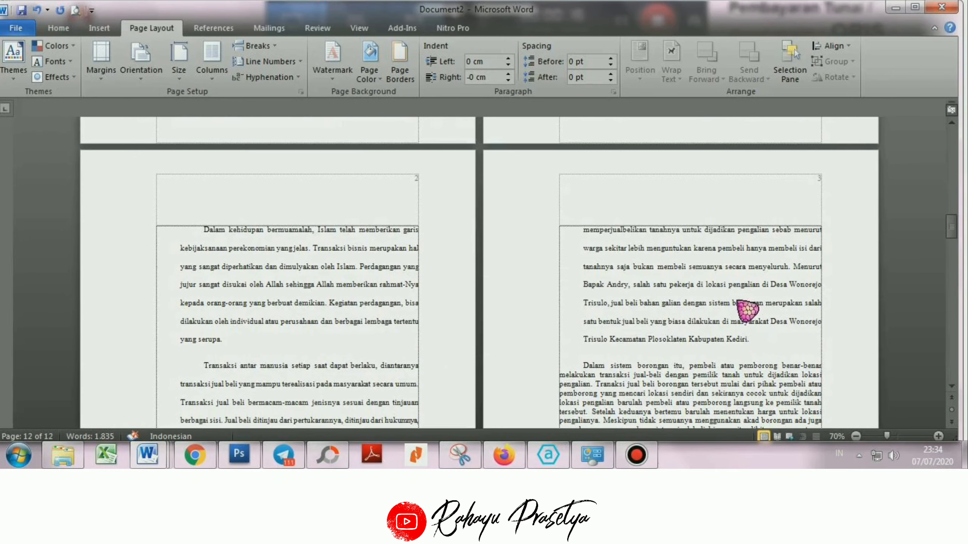
pyautogui.scroll(-20, 747, 310)
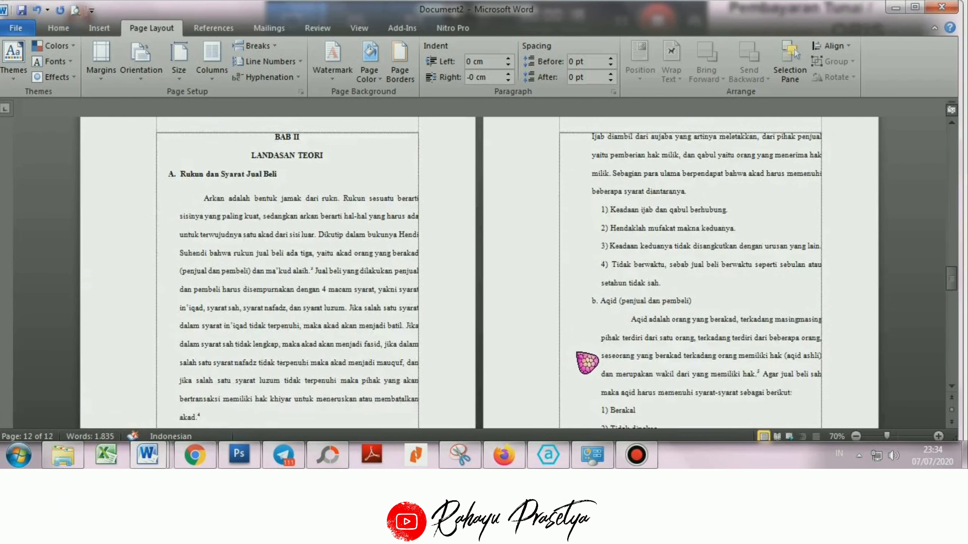
pyautogui.scroll(-12, 587, 362)
pyautogui.scroll(-20, 580, 368)
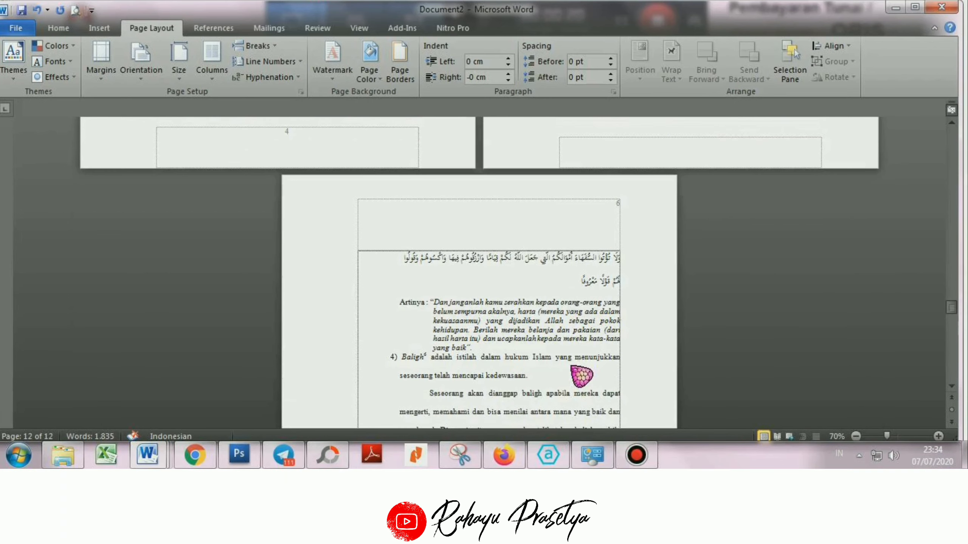
pyautogui.scroll(-20, 575, 376)
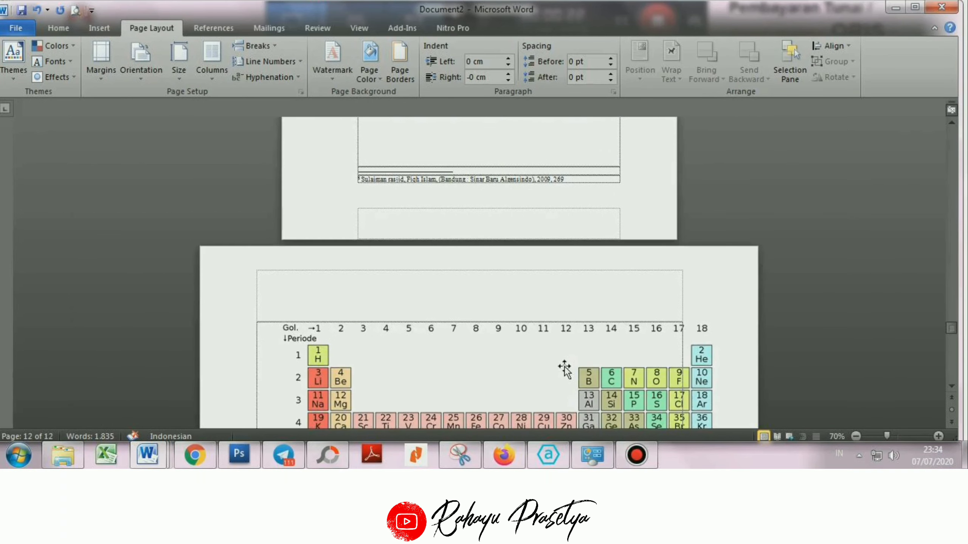
pyautogui.scroll(-5, 575, 379)
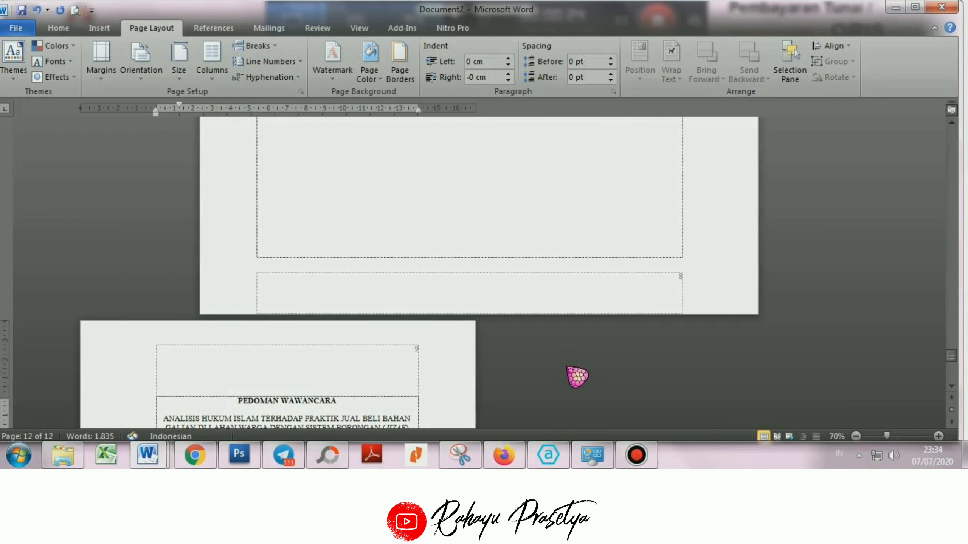
pyautogui.scroll(-2, 578, 372)
pyautogui.scroll(-8, 578, 371)
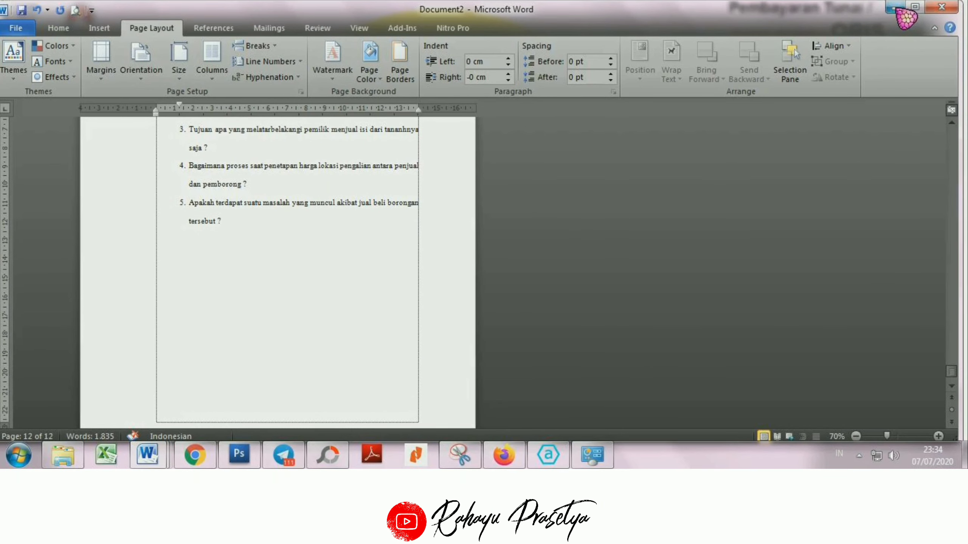
pyautogui.click(899, 9)
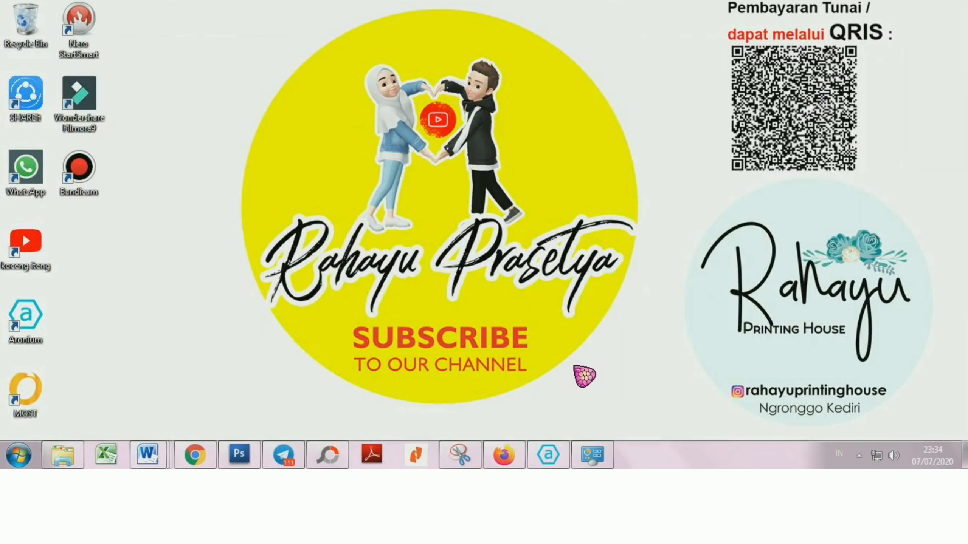